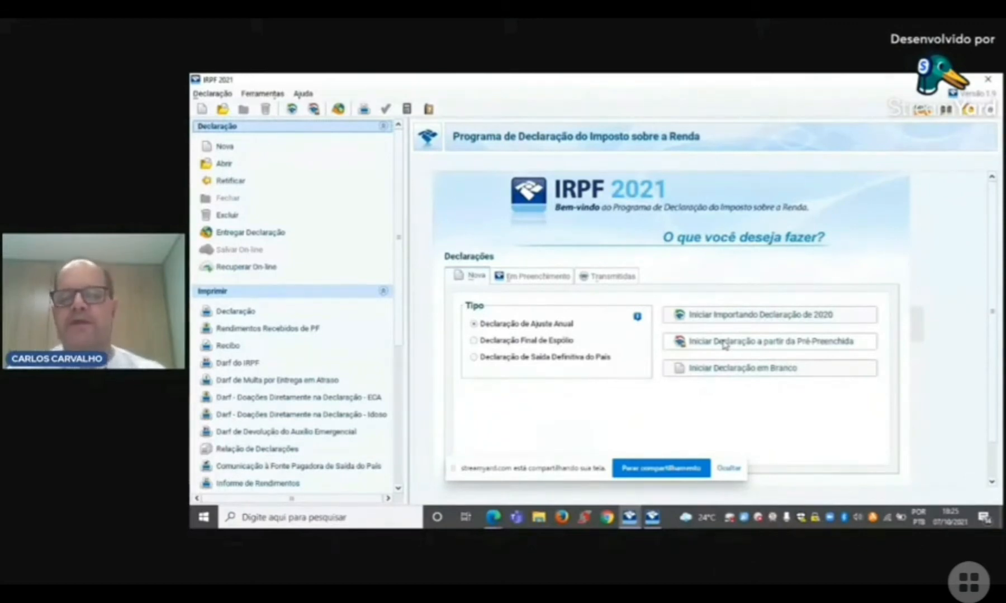
# Step: Start a blank Declaração de Ajuste Anual and enter the taxpayer's CPF number
pyautogui.click(733, 374)
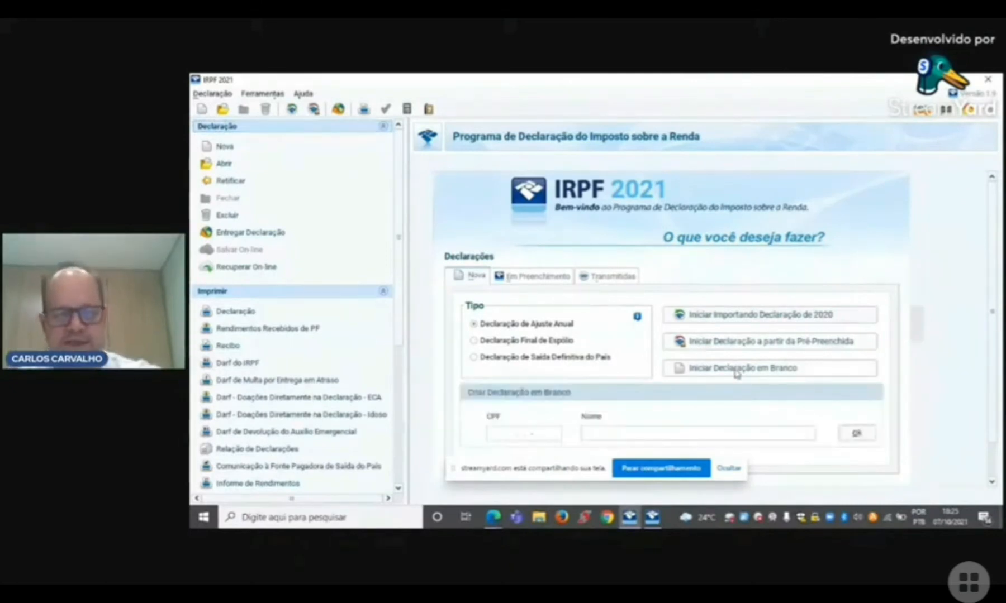
pyautogui.click(507, 437)
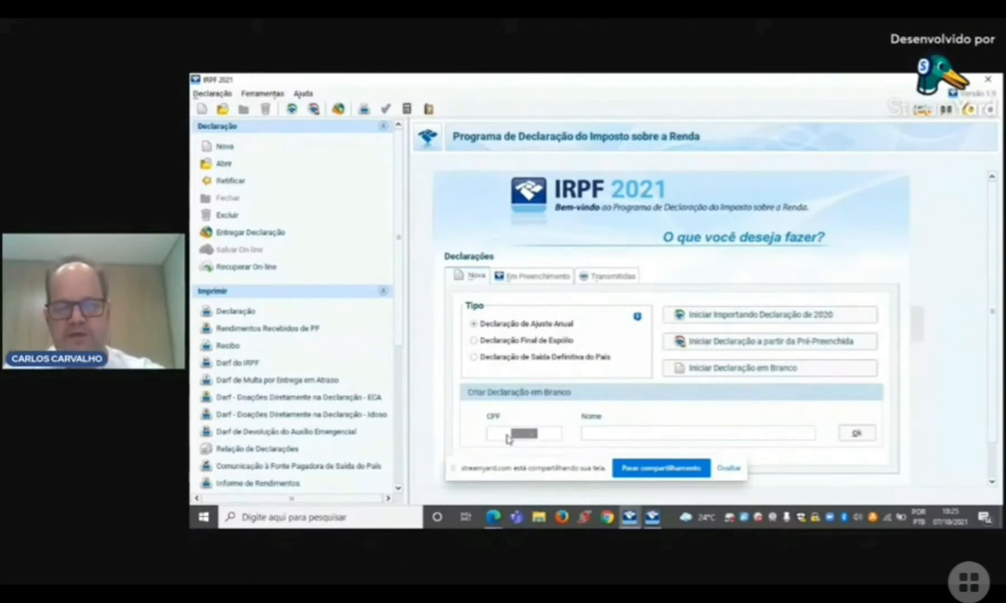
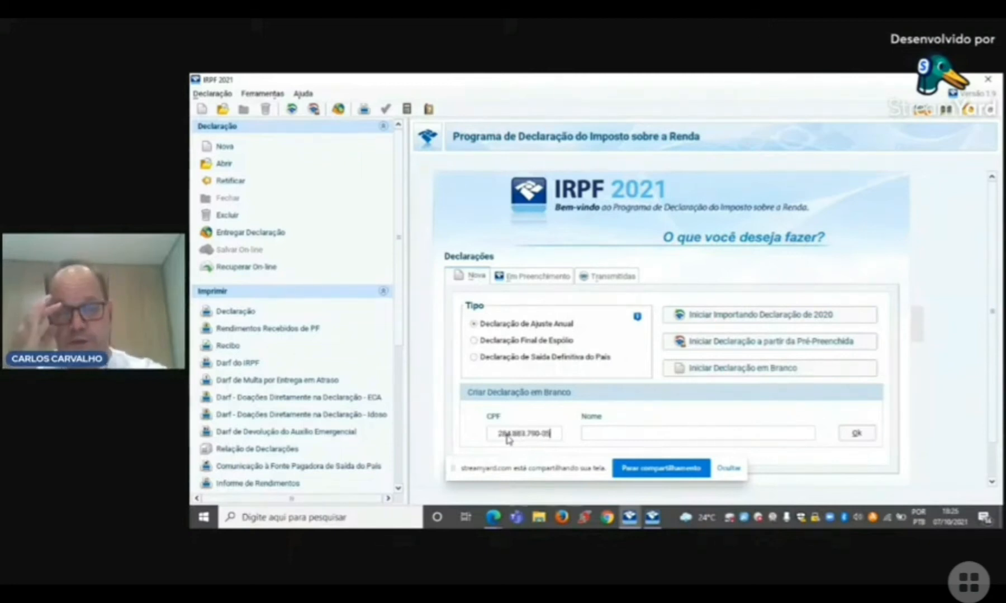
pyautogui.press('Tab')
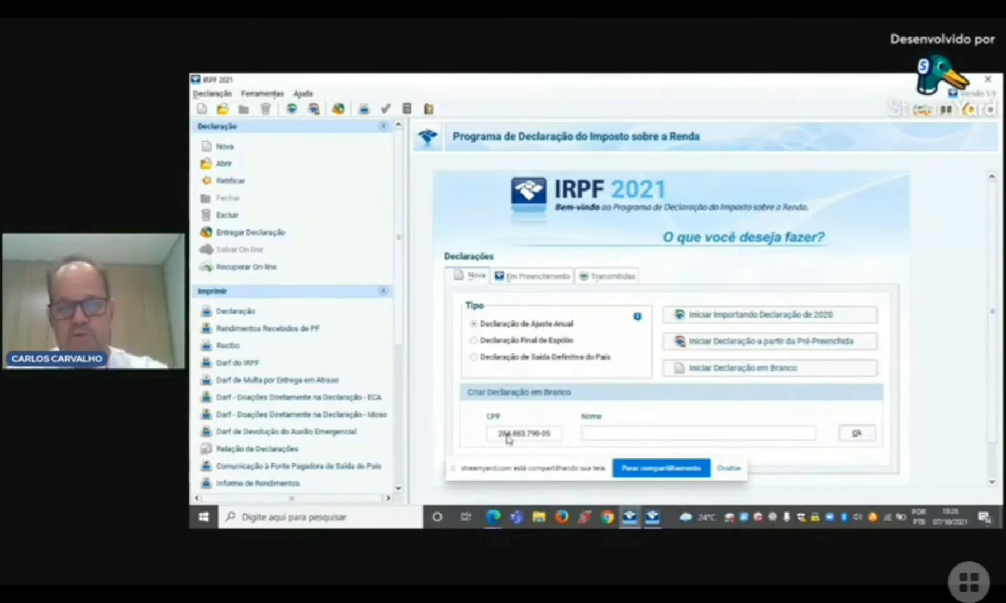
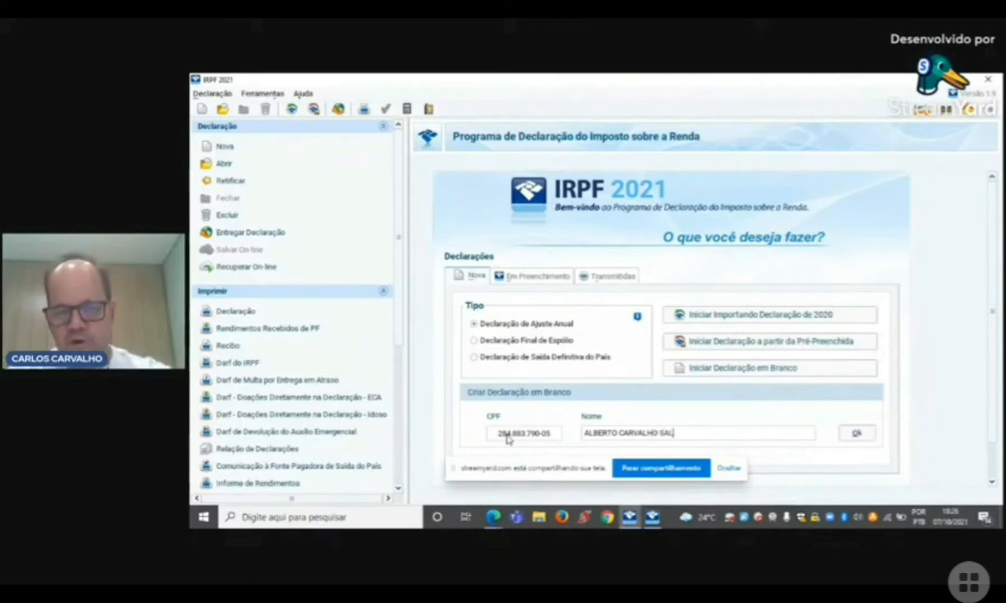
# Step: Enter the taxpayer's full name, create the declaration and acknowledge the Opção pela Tributação notice
pyautogui.click(728, 468)
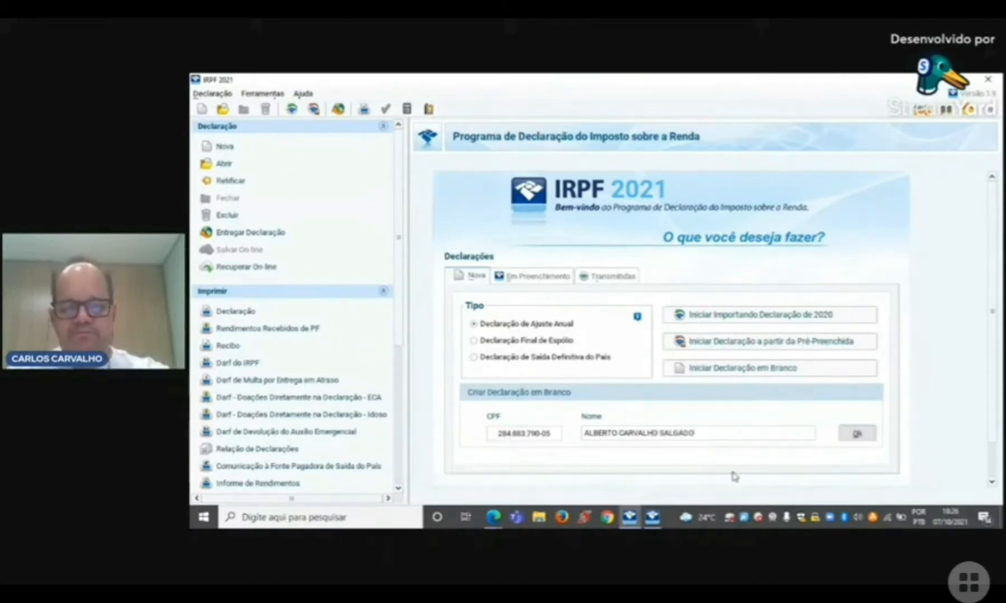
pyautogui.press('Return')
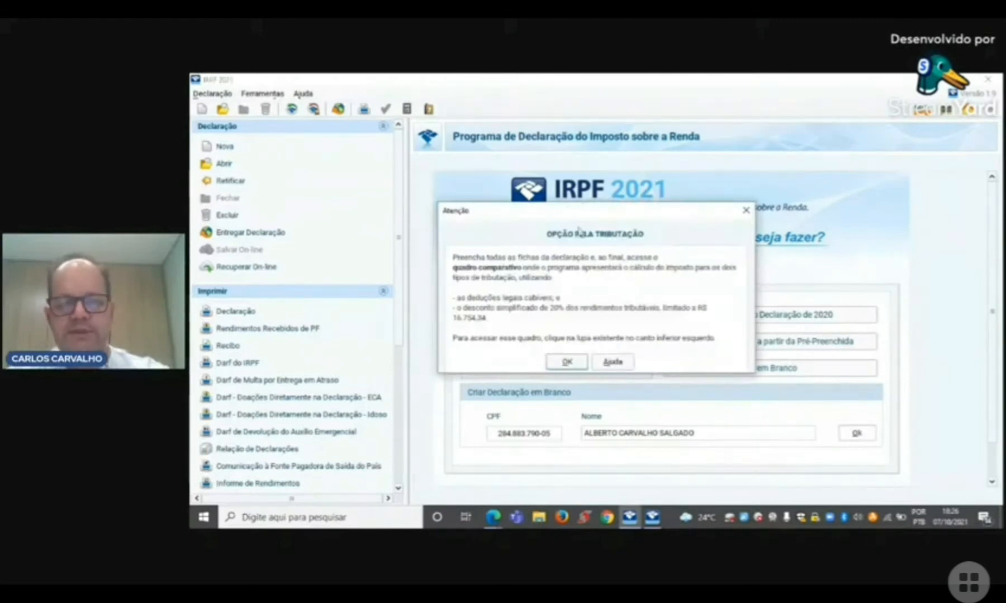
pyautogui.moveTo(566, 217); pyautogui.dragTo(573, 207)
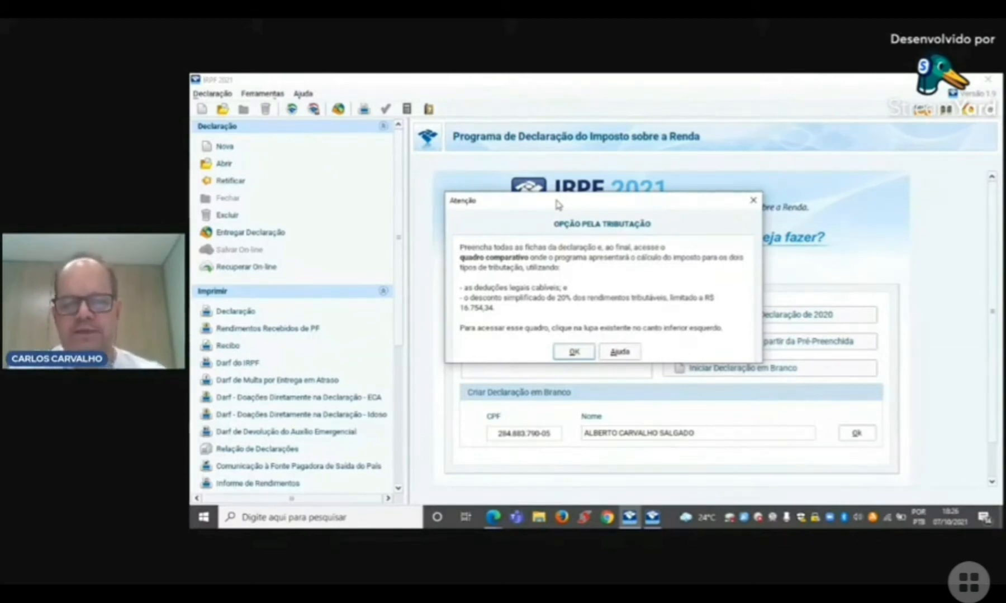
pyautogui.click(575, 352)
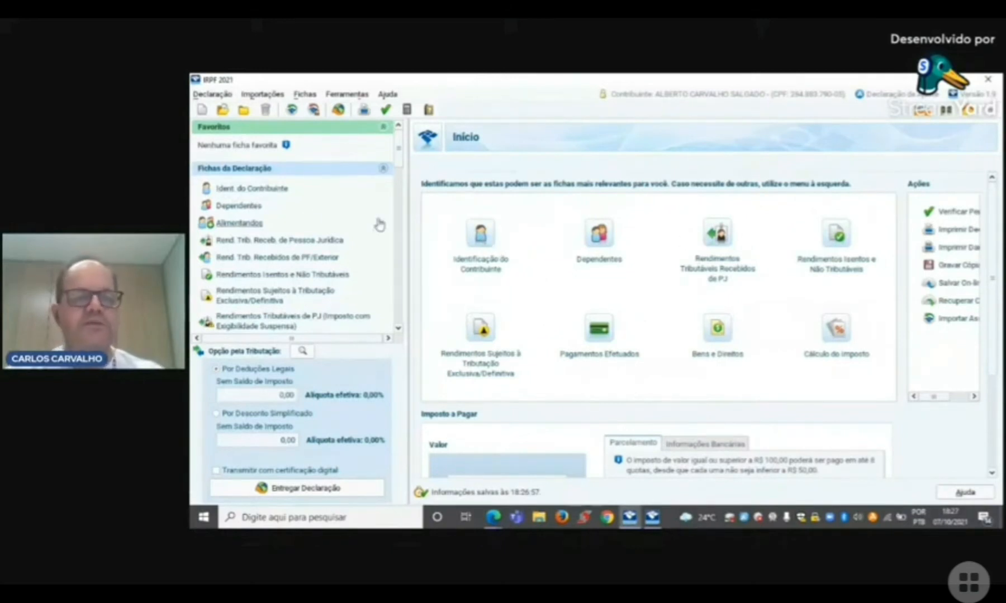
# Step: Open the taxpayer identification form and set the declaration type to Declaração de Ajuste Anual Original
pyautogui.click(265, 188)
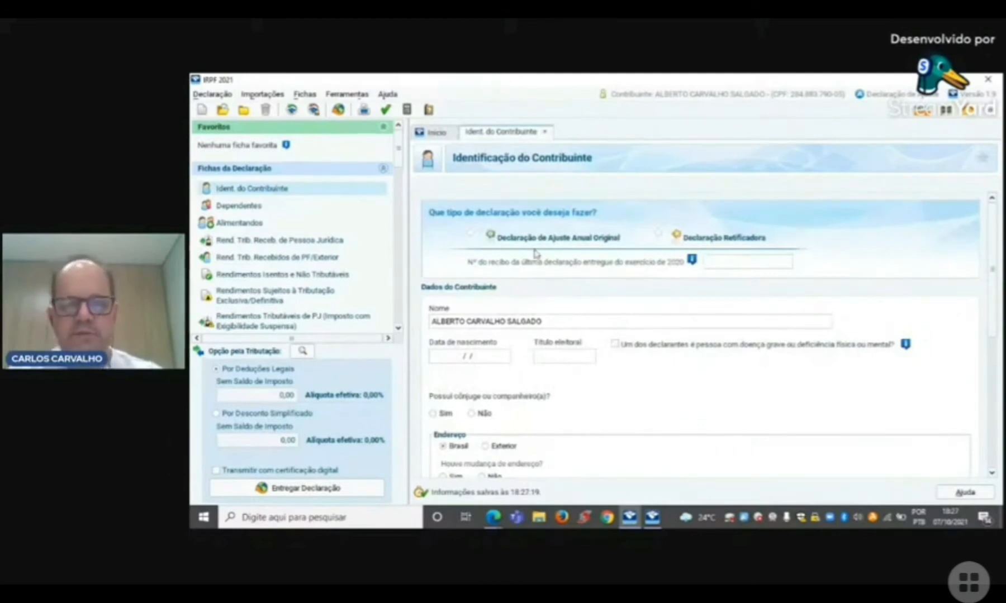
pyautogui.click(471, 236)
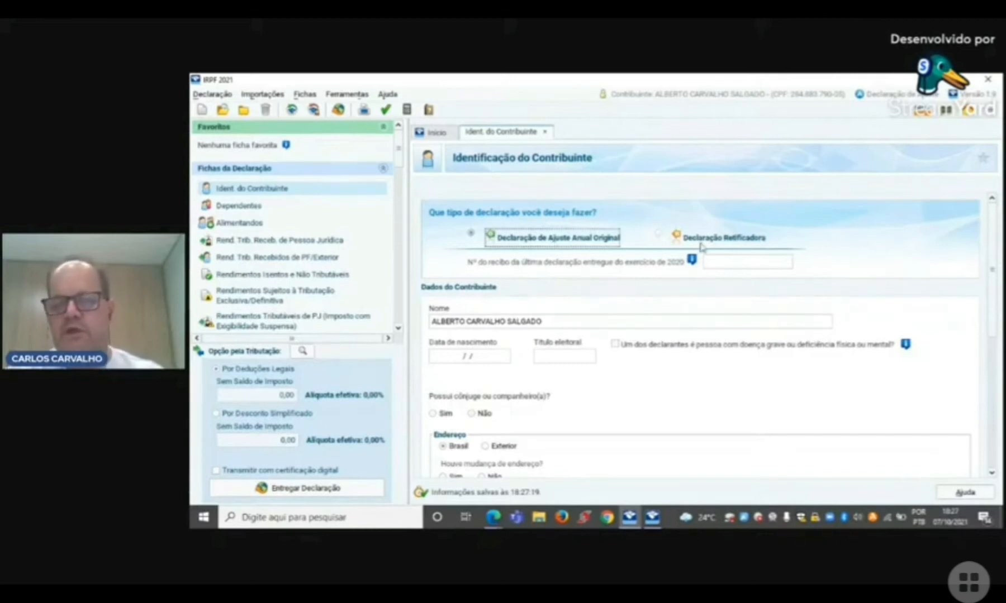
pyautogui.click(658, 236)
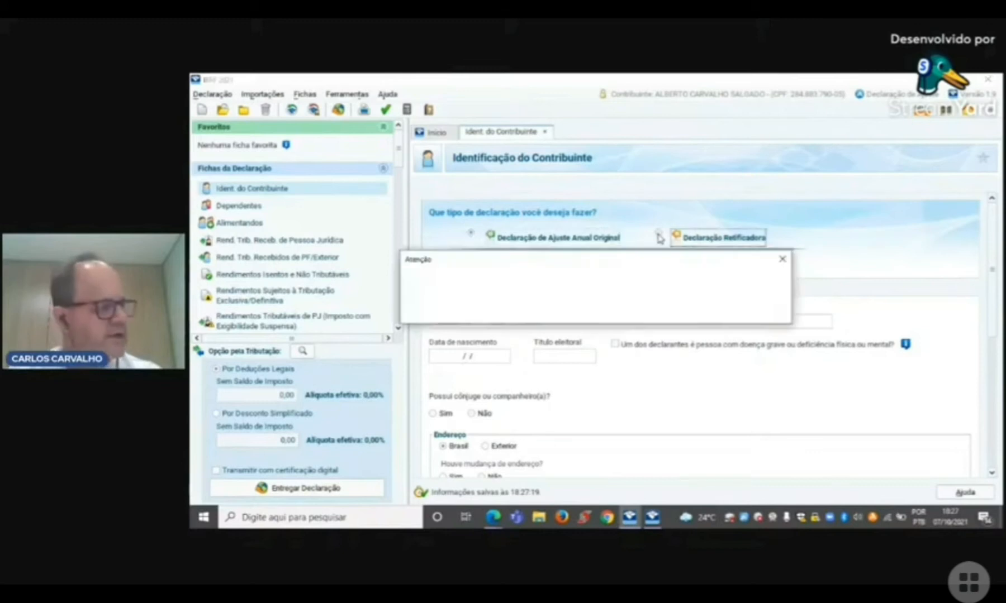
pyautogui.click(782, 260)
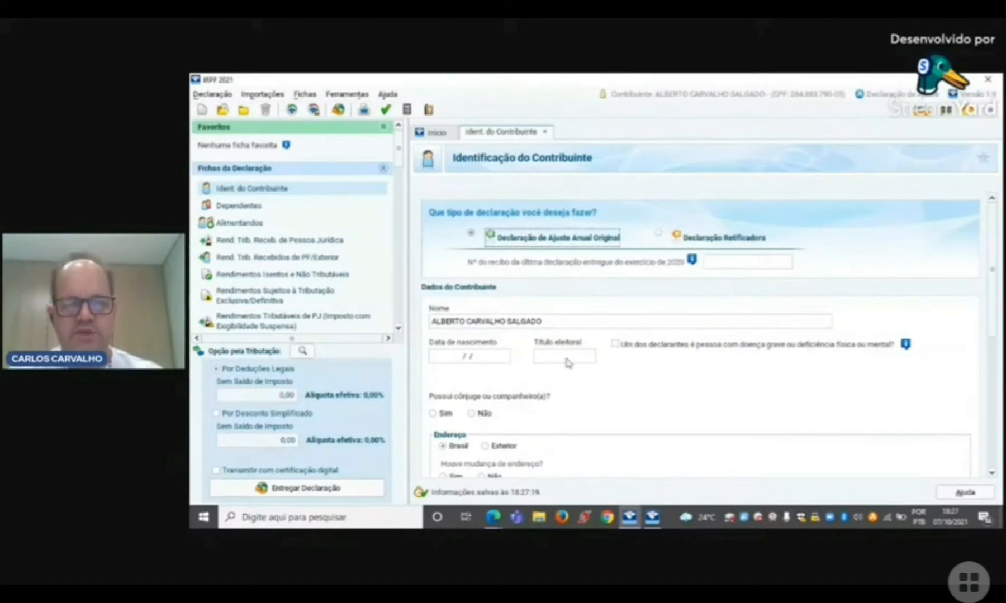
# Step: Enter the taxpayer's date of birth and leave the voter registration number blank
pyautogui.click(465, 356)
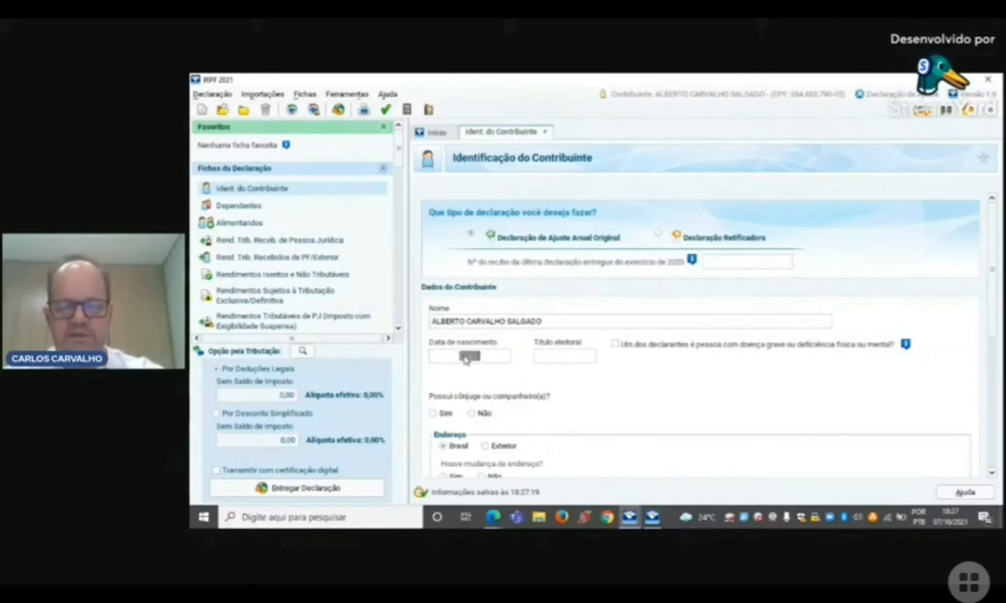
pyautogui.write('13/ /')
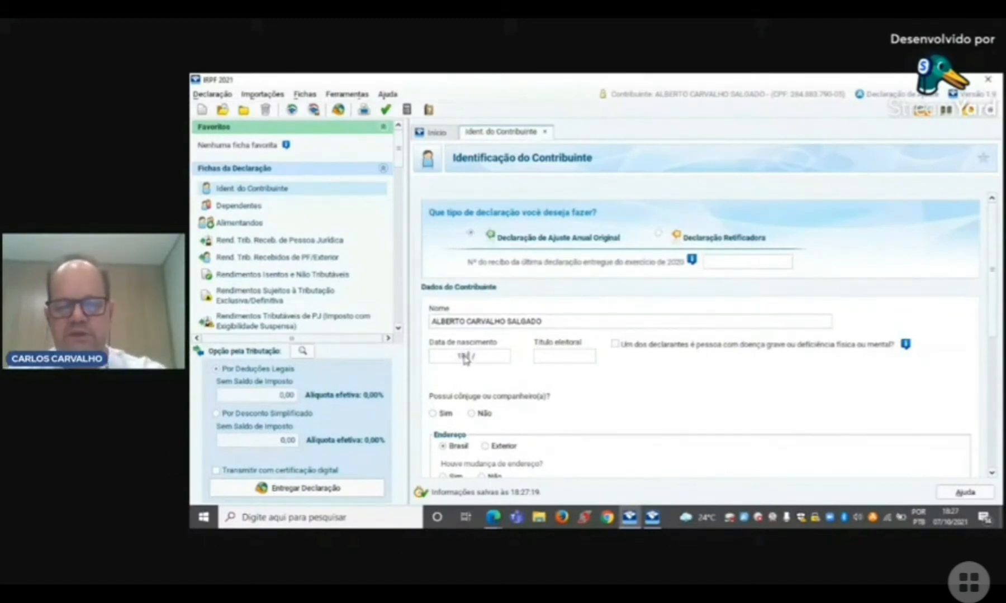
pyautogui.write('0819')
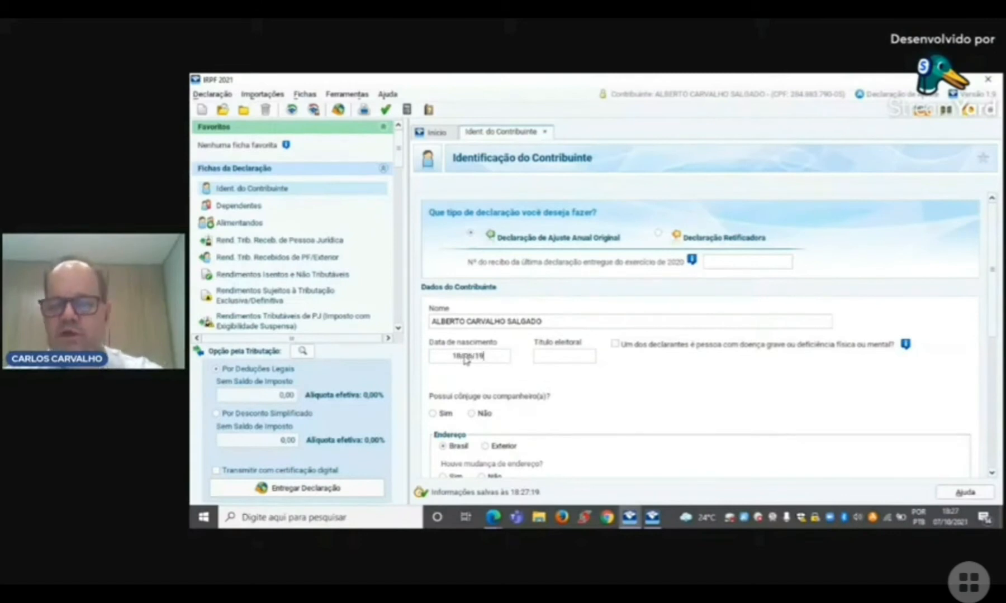
pyautogui.write('14')
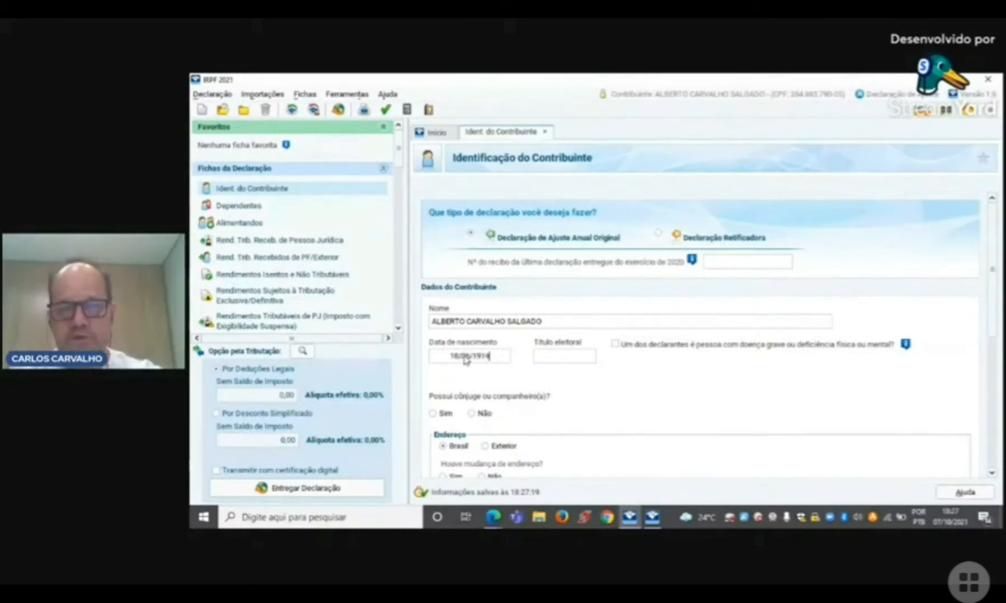
pyautogui.press('Tab')
pyautogui.press('Tab')
# Step: Indicate that the taxpayer has a spouse or partner and enter the spouse's CPF number
pyautogui.moveTo(993, 302); pyautogui.dragTo(994, 342)
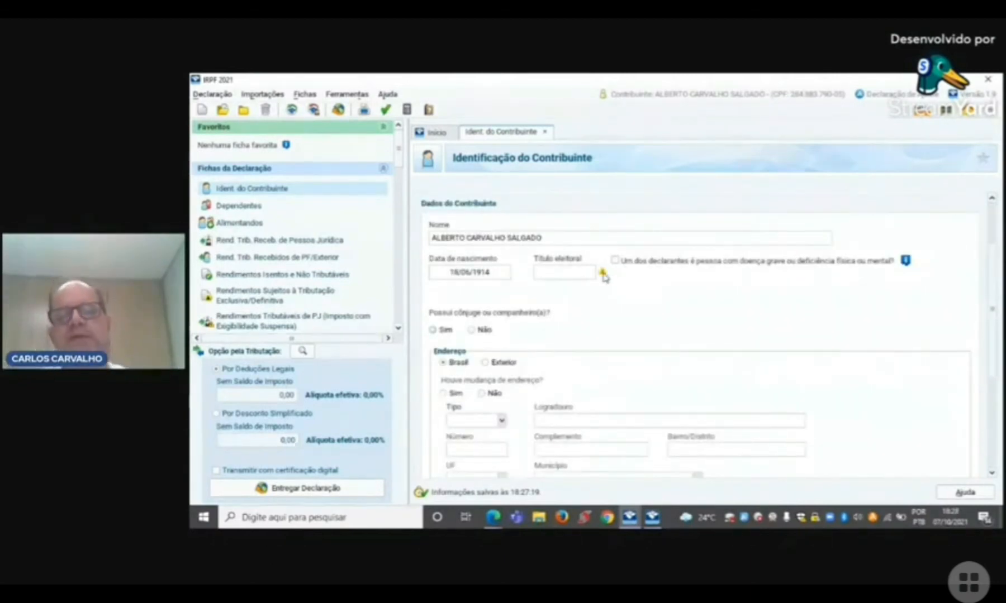
pyautogui.moveTo(603, 277)
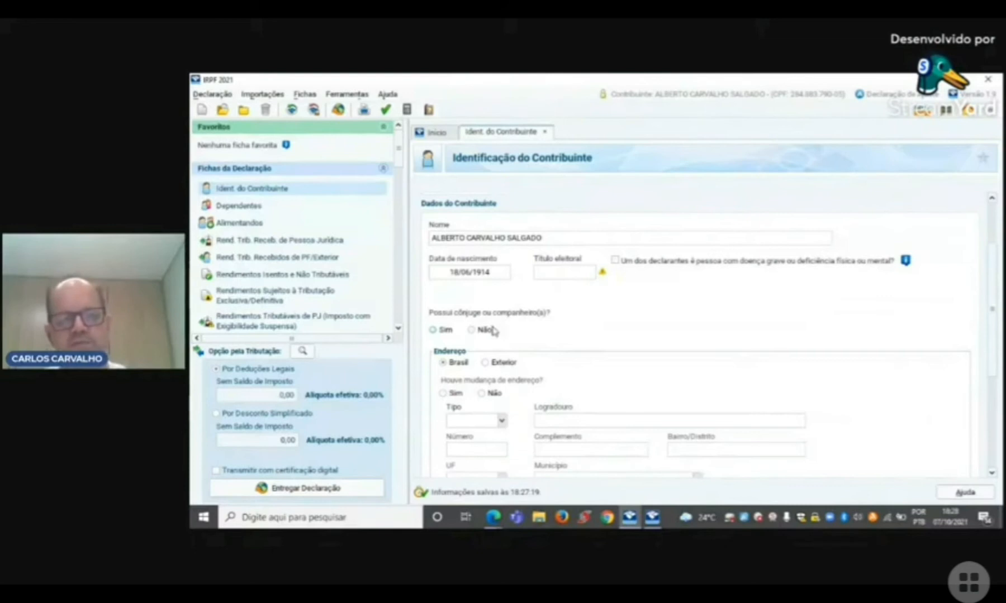
pyautogui.click(434, 330)
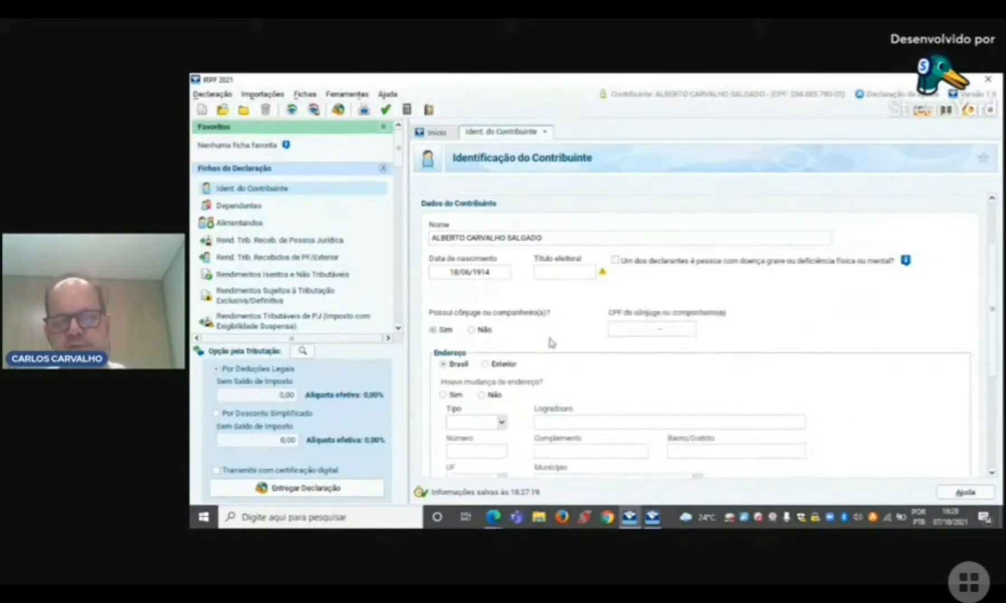
pyautogui.click(637, 334)
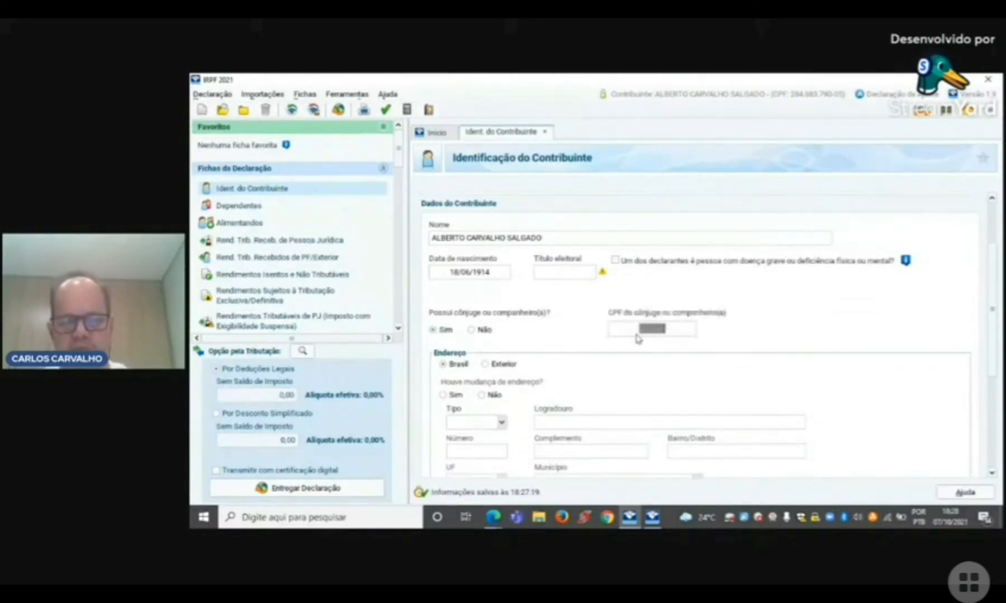
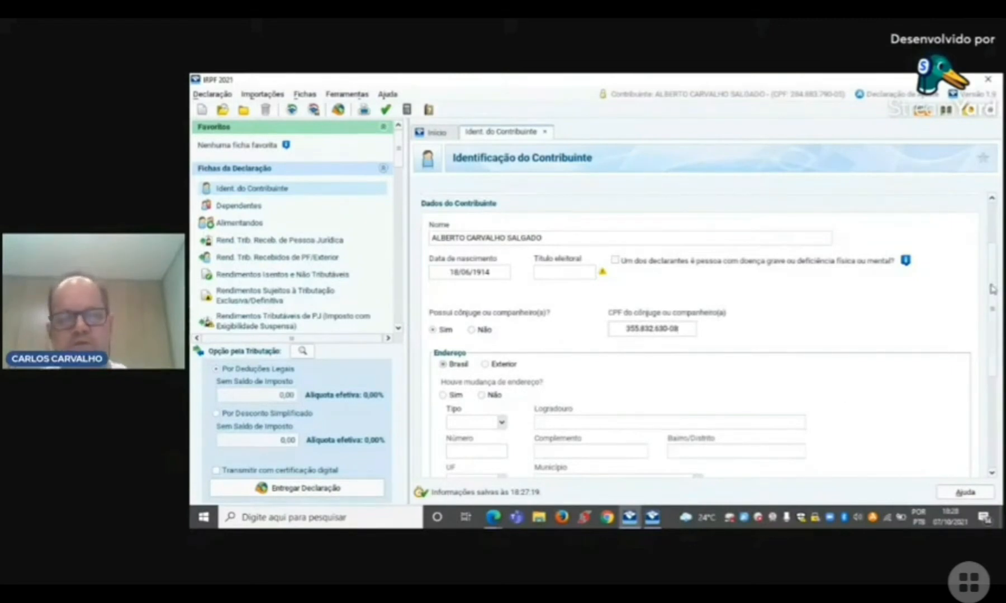
# Step: Mark the address as not changed, set the street type to Avenida, and fill in the taxpayer's street name and house number
pyautogui.scroll(-3, 996, 290)
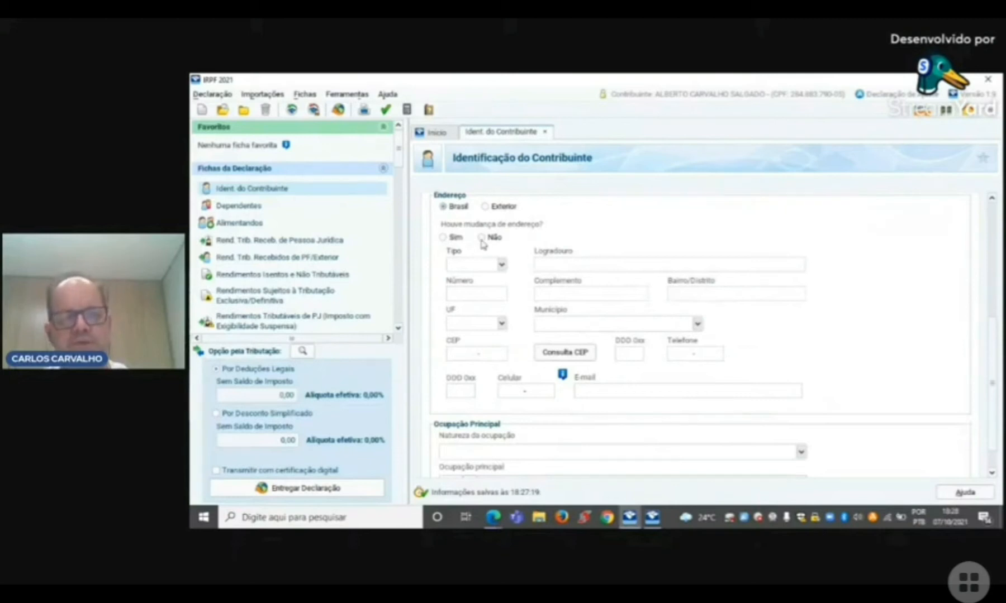
pyautogui.click(501, 264)
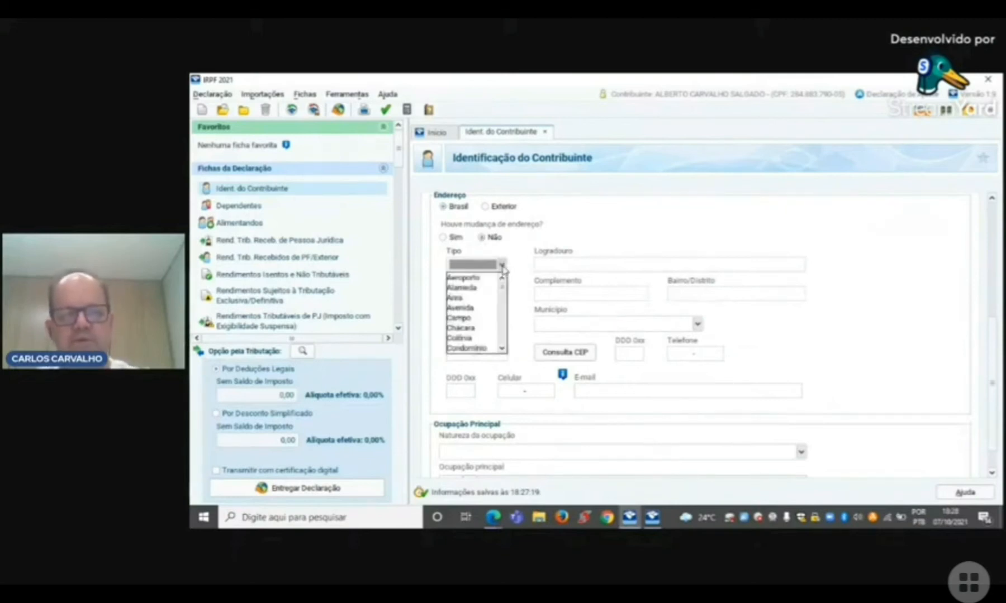
pyautogui.click(460, 308)
pyautogui.click(571, 266)
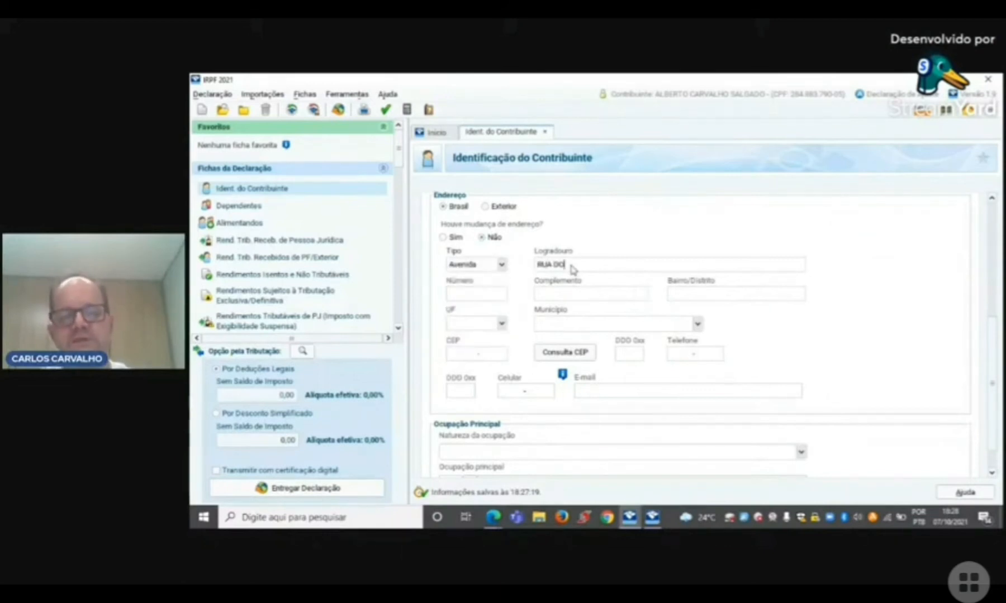
pyautogui.click(476, 296)
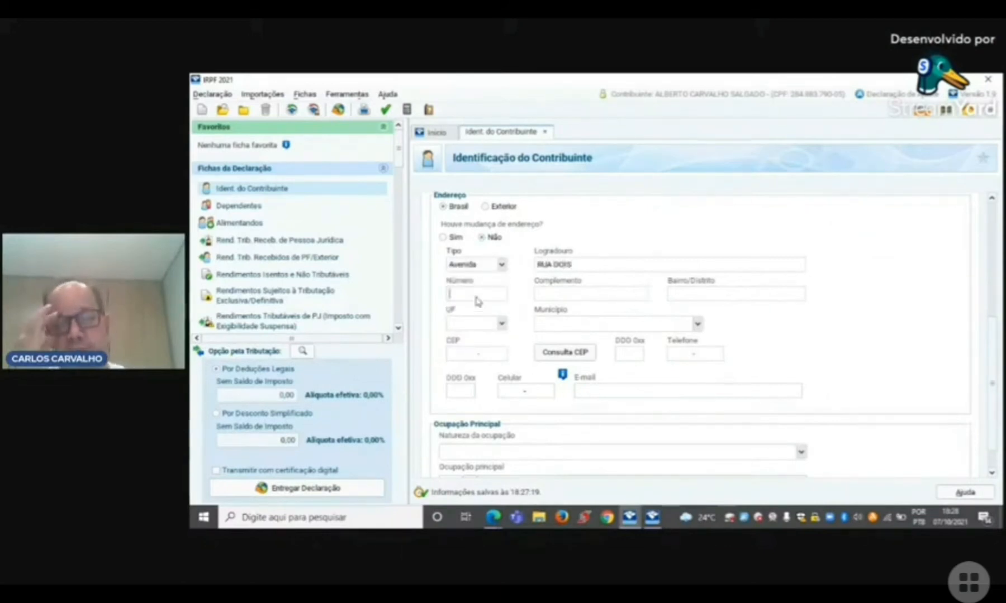
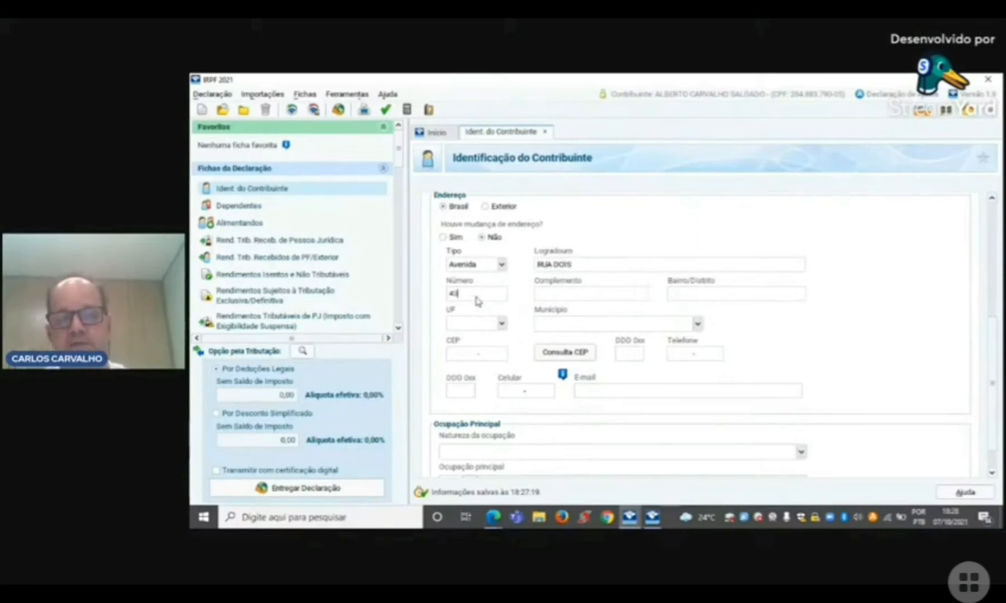
# Step: Fill in the neighbourhood of the taxpayer's address, leaving the address complement blank
pyautogui.press('Tab')
pyautogui.press('Tab')
pyautogui.write('CENT')
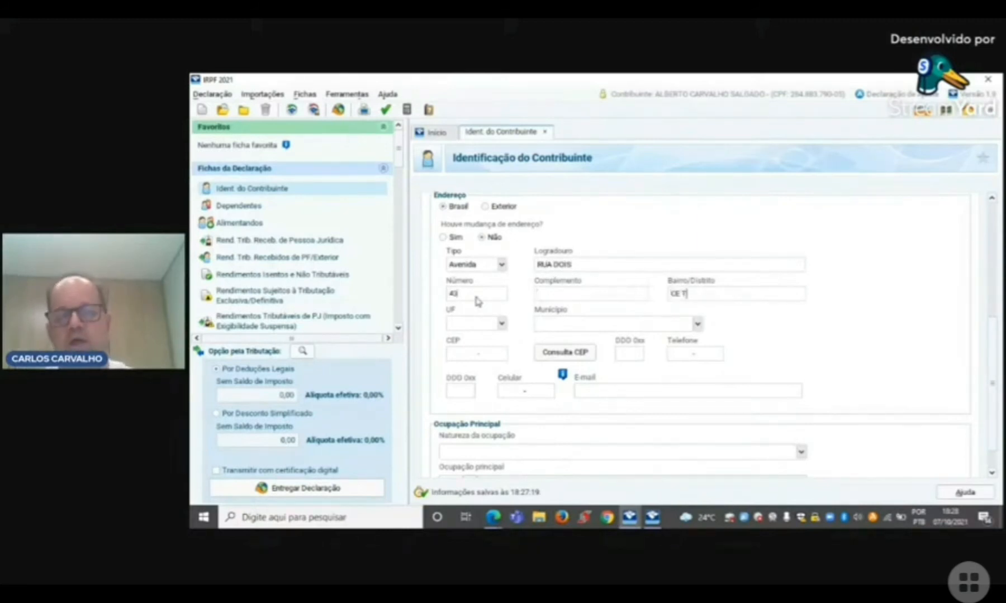
pyautogui.write('RP')
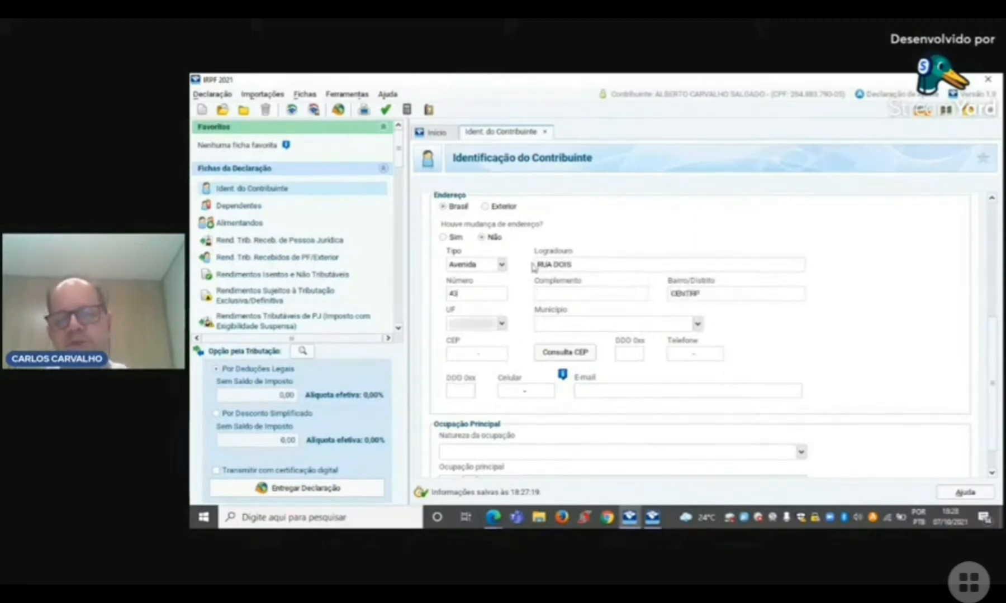
pyautogui.doubleClick(721, 298)
pyautogui.write('CENTRO')
pyautogui.press('Tab')
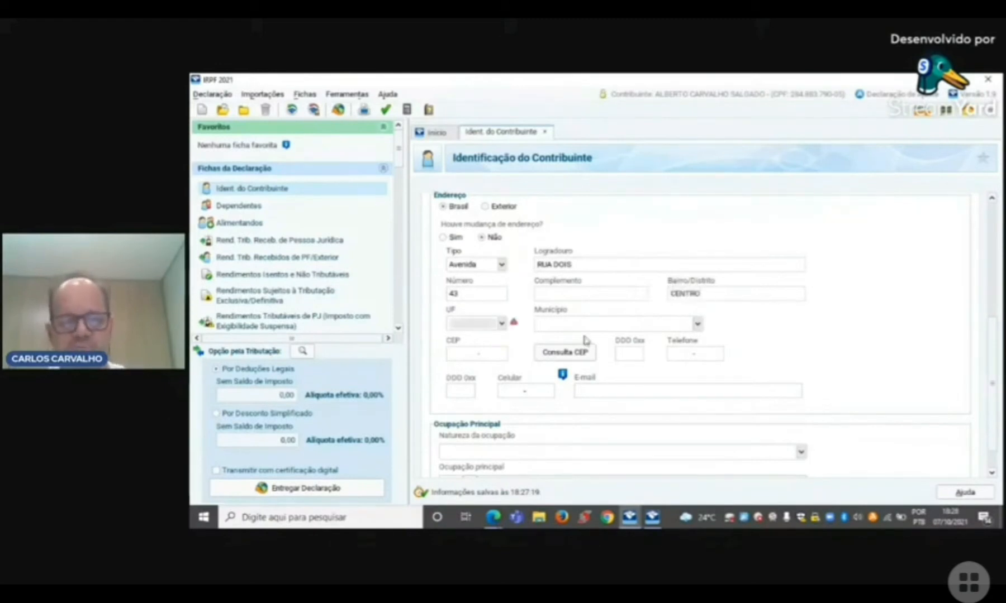
# Step: Select the state and municipality of the taxpayer's address and enter its postal code (CEP)
pyautogui.write('MA')
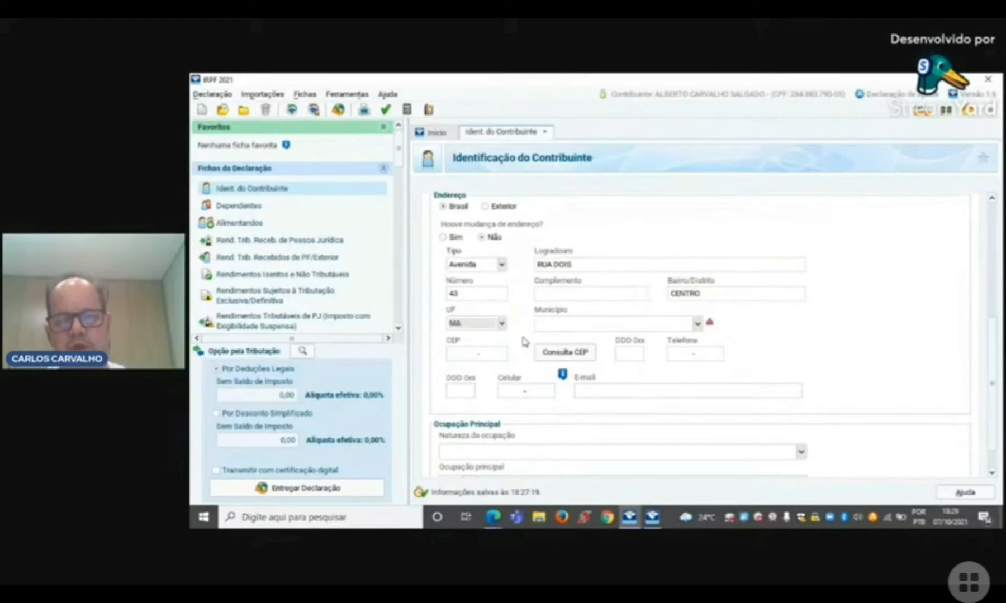
pyautogui.write('G')
pyautogui.click(555, 327)
pyautogui.write('CONTAGE')
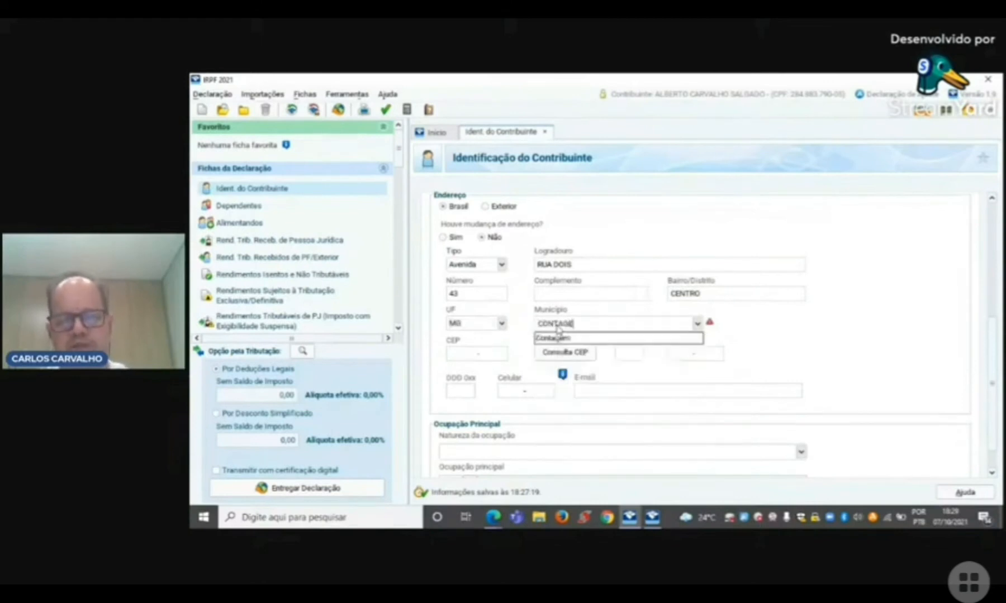
pyautogui.press('Tab')
pyautogui.write('32')
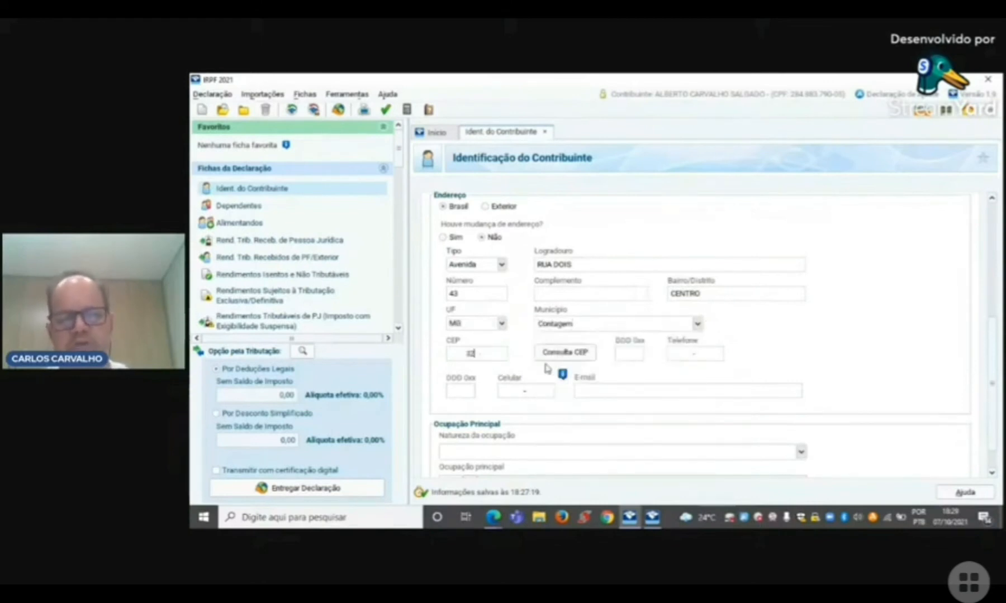
pyautogui.write('000-000')
# Step: Leave the landline fields blank and enter the taxpayer's mobile area code and phone number
pyautogui.press('Tab')
pyautogui.press('Tab')
pyautogui.press('Tab')
pyautogui.press('Tab')
pyautogui.write('31')
pyautogui.press('Tab')
pyautogui.write('99999999')
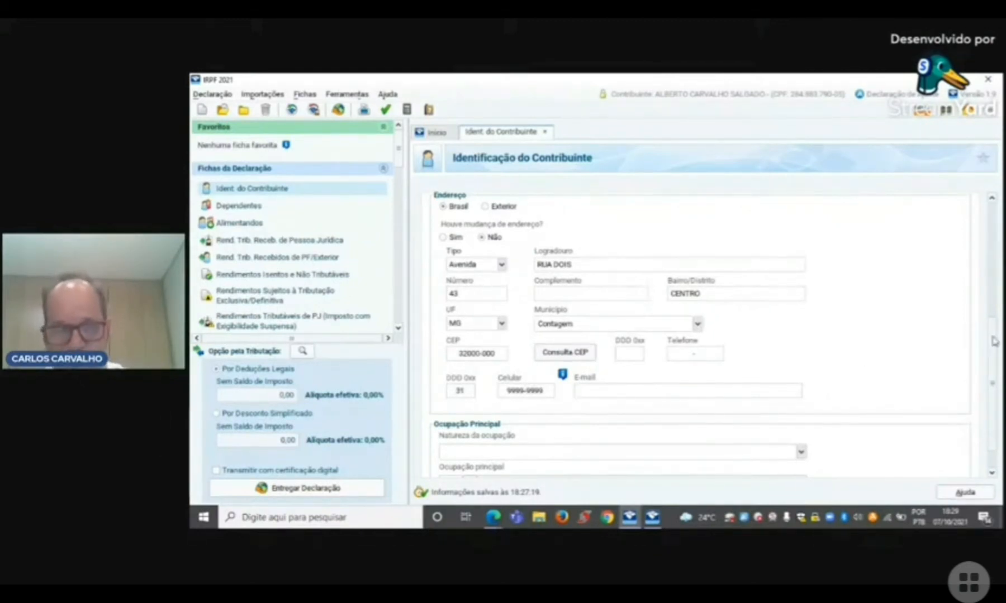
# Step: Set the nature of occupation to 01 - Empregado de empresa do setor privado and the main occupation code to 252
pyautogui.scroll(-2, 802, 422)
pyautogui.click(801, 420)
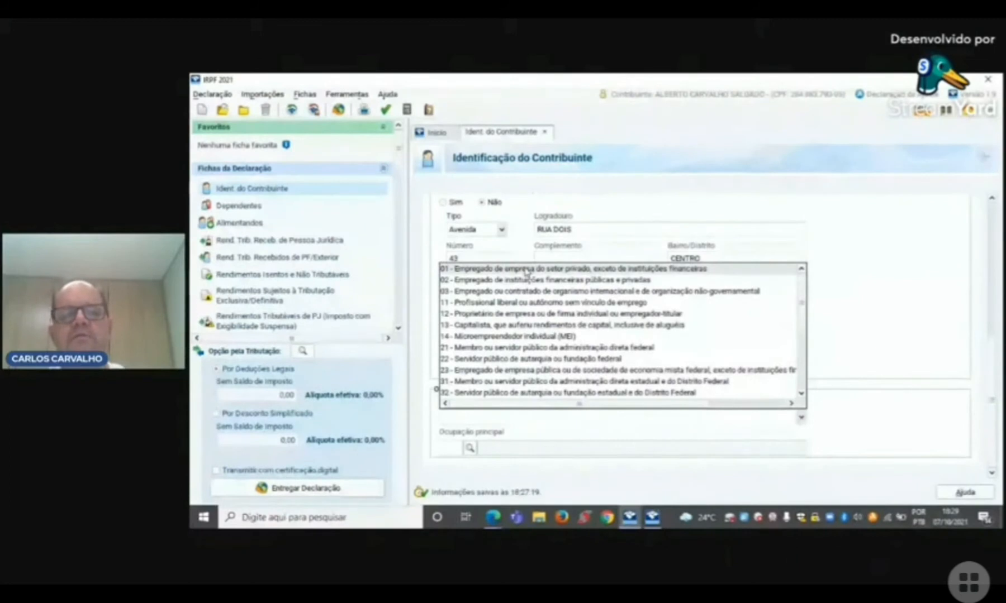
pyautogui.click(525, 269)
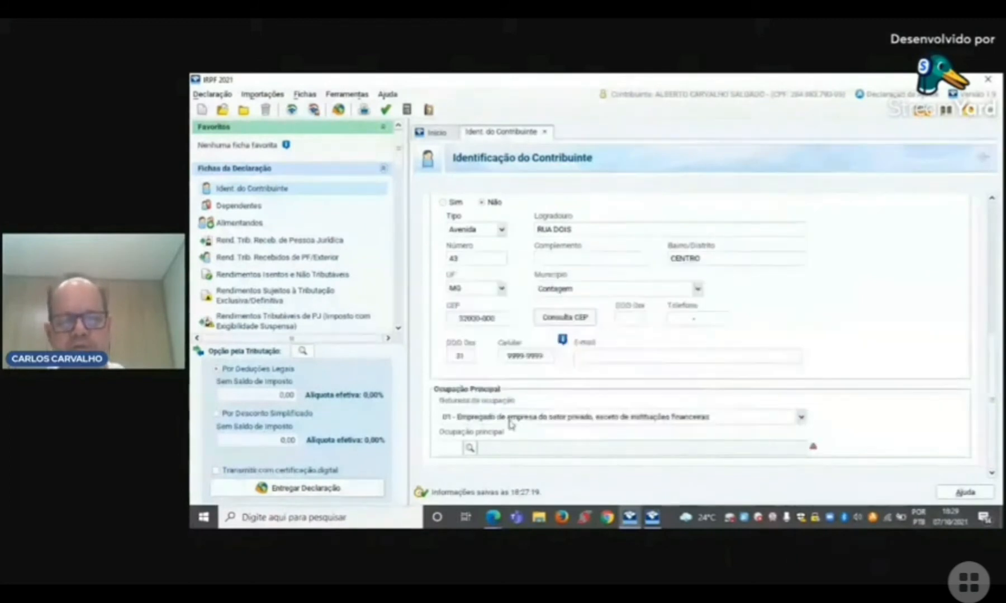
pyautogui.write('252')
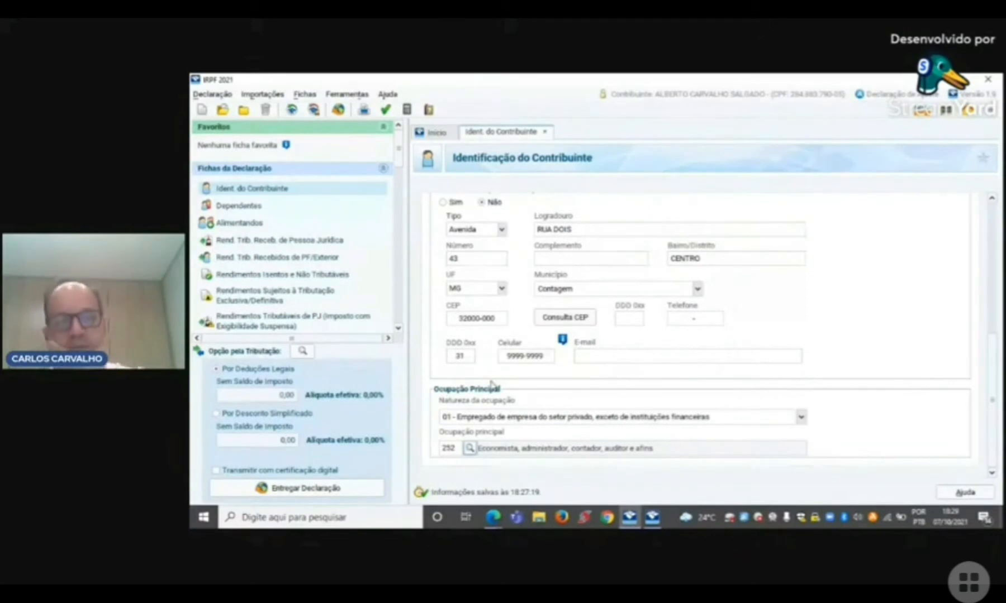
# Step: Add a new dependent of type 21 - Filho(a) ou enteado(a) até 21 (vinte e um) anos
pyautogui.click(246, 204)
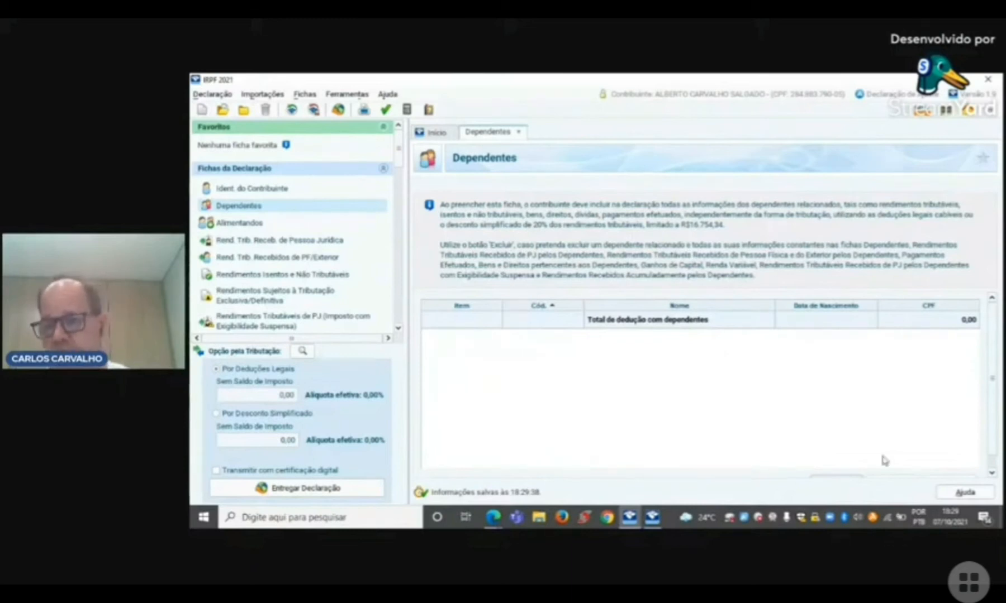
pyautogui.scroll(-2, 991, 404)
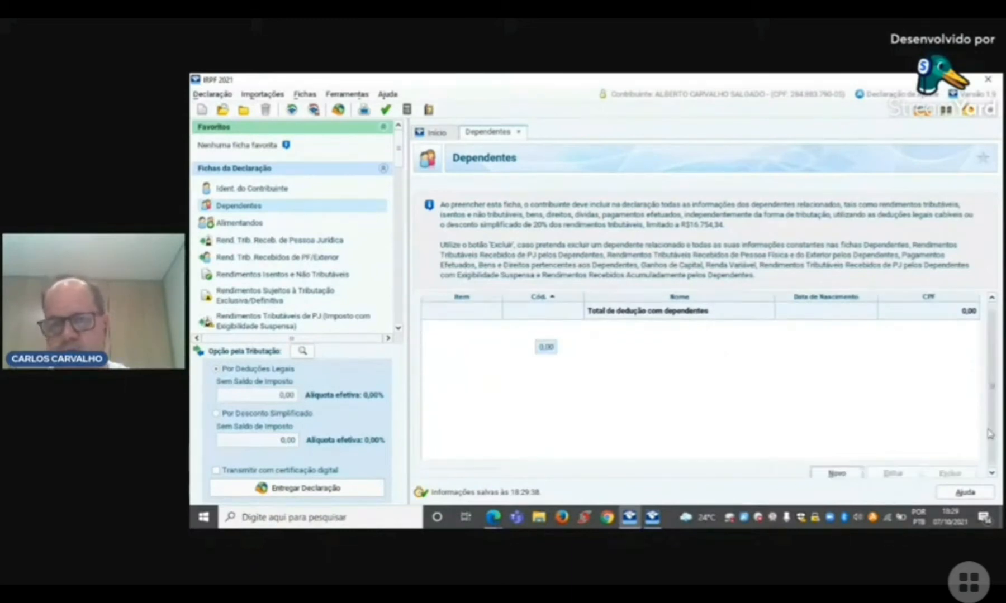
pyautogui.click(846, 470)
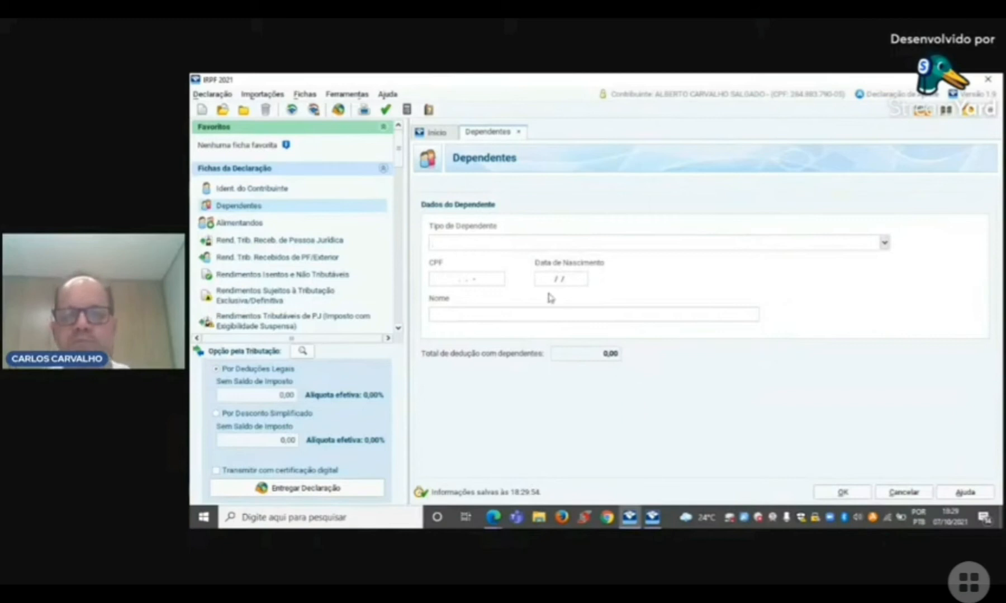
pyautogui.click(885, 243)
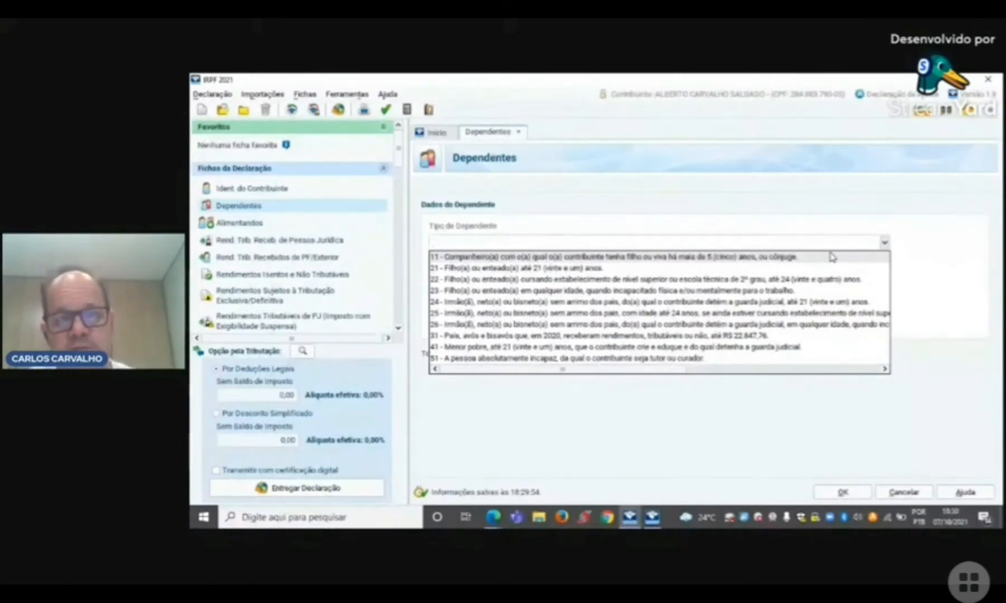
pyautogui.click(496, 268)
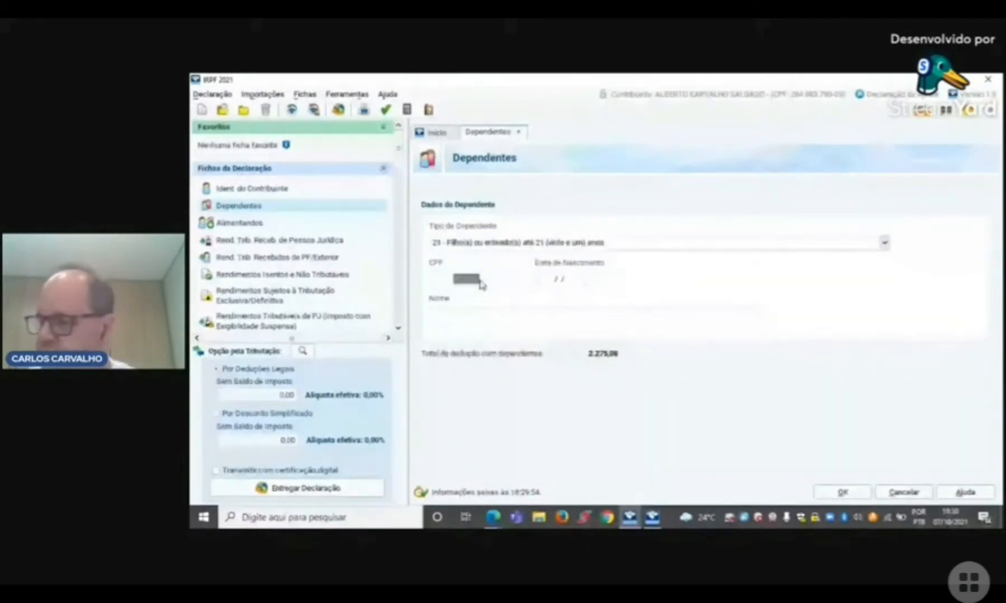
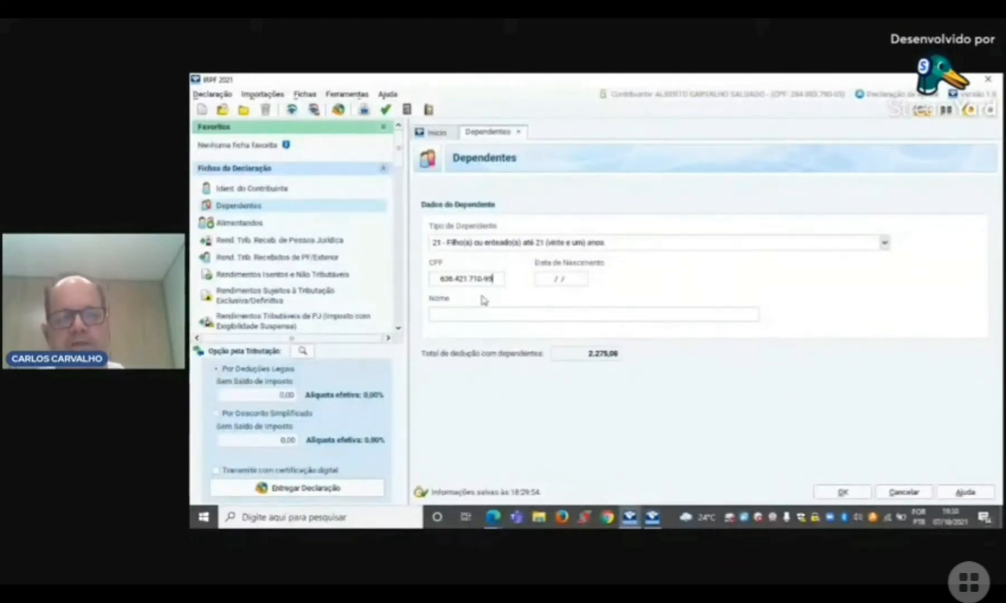
# Step: Enter the dependent's CPF number and date of birth
pyautogui.press('Tab')
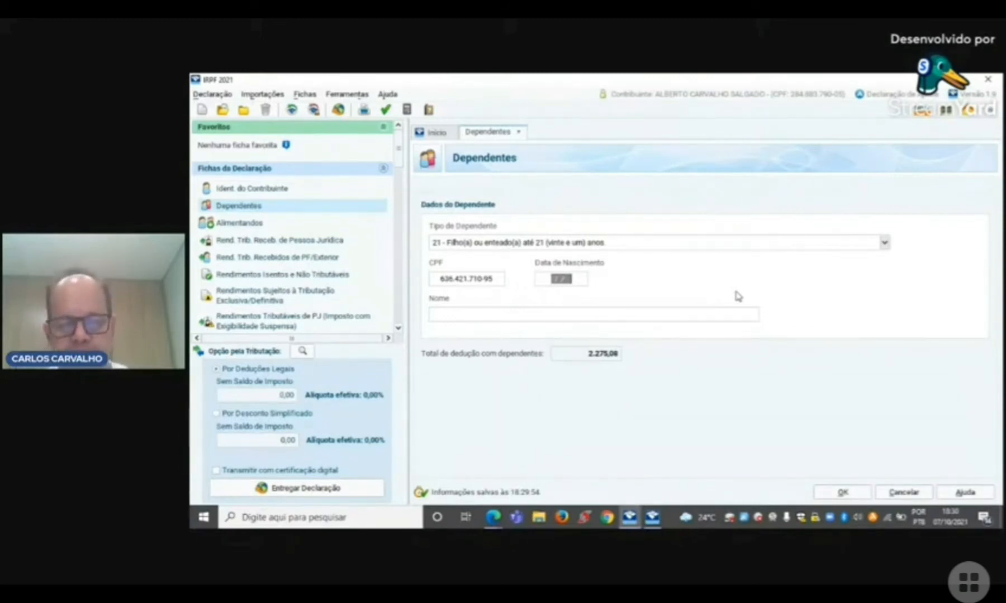
pyautogui.write('20122000')
pyautogui.press('Tab')
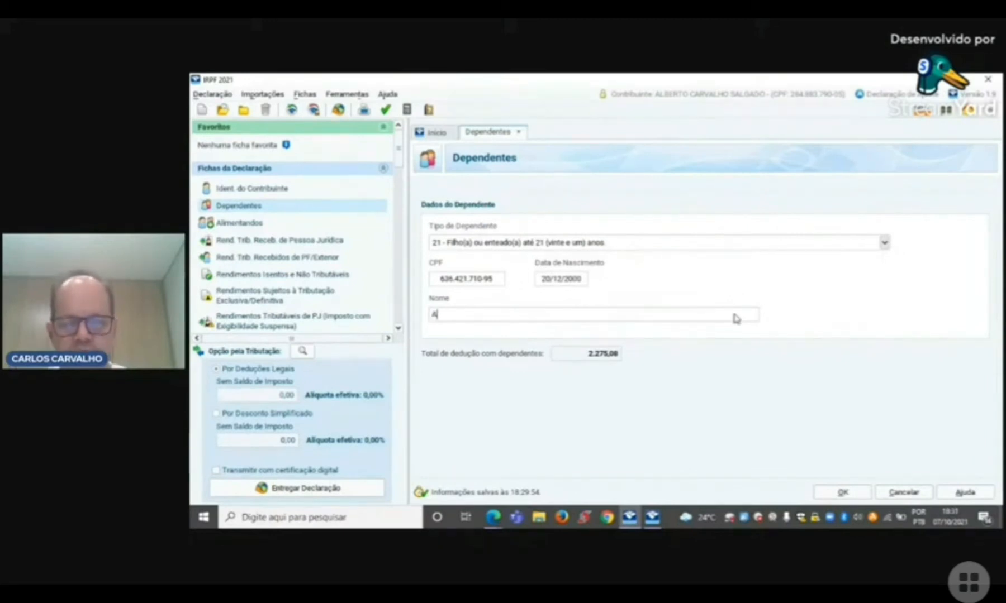
# Step: Enter the dependent's full name and save the dependent record
pyautogui.press('Tab')
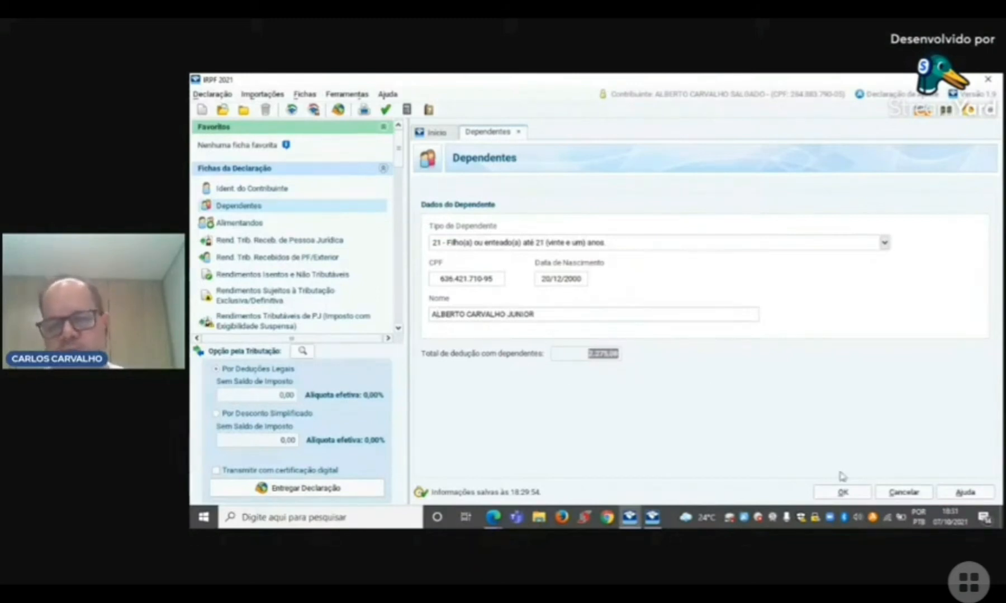
pyautogui.click(845, 494)
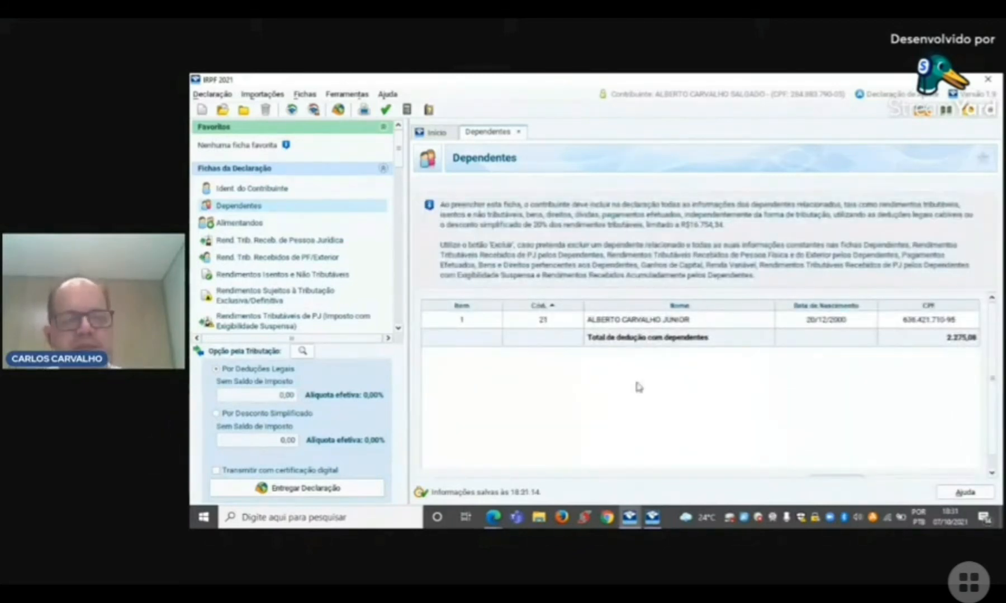
pyautogui.click(254, 222)
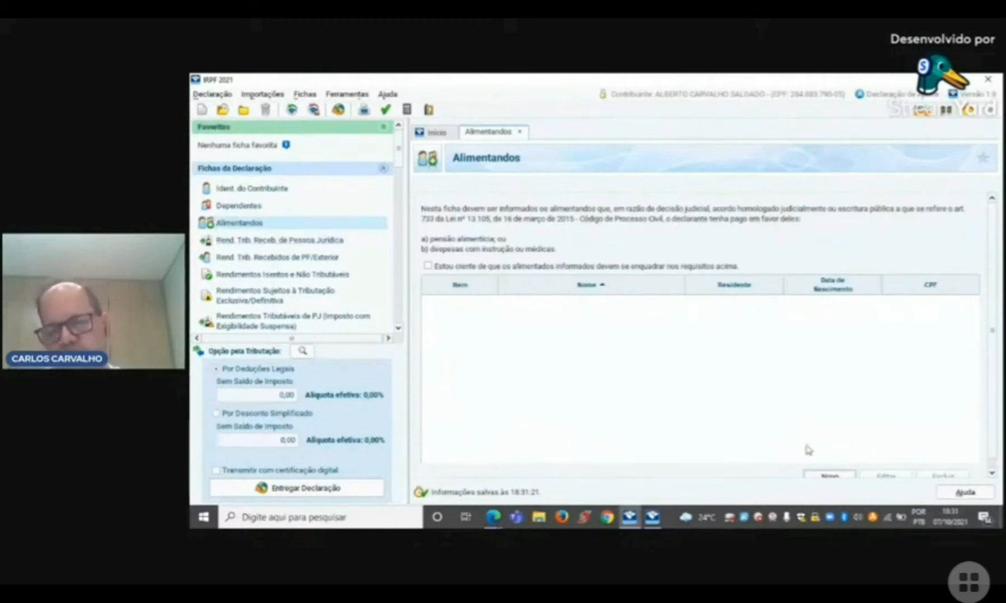
pyautogui.click(830, 476)
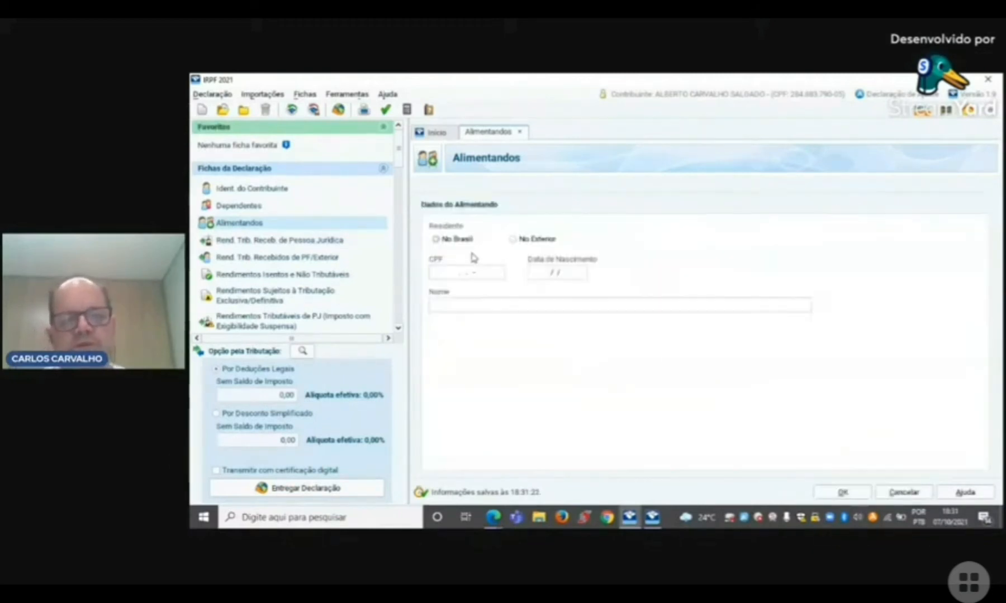
pyautogui.click(436, 240)
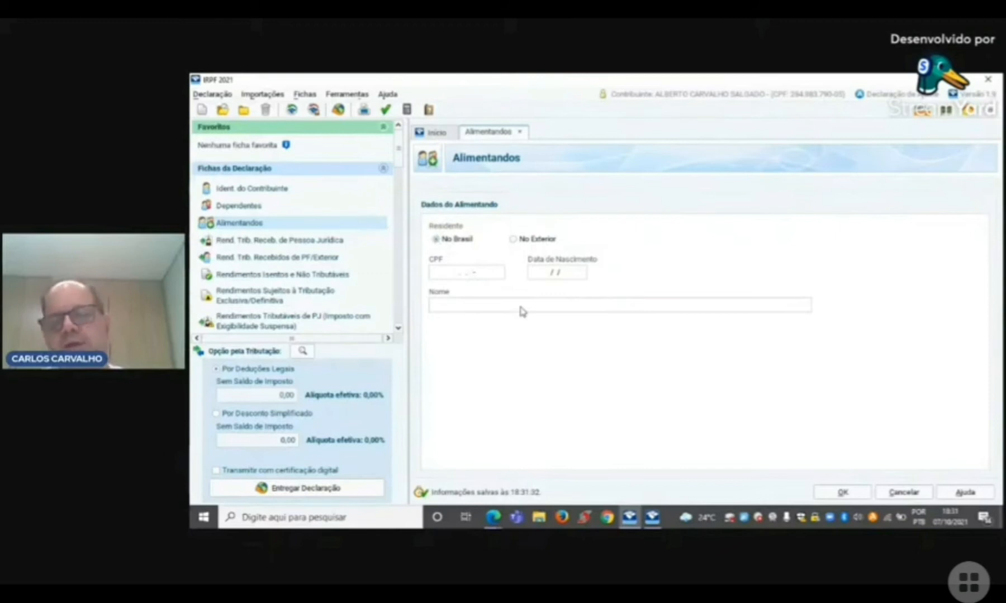
pyautogui.click(908, 494)
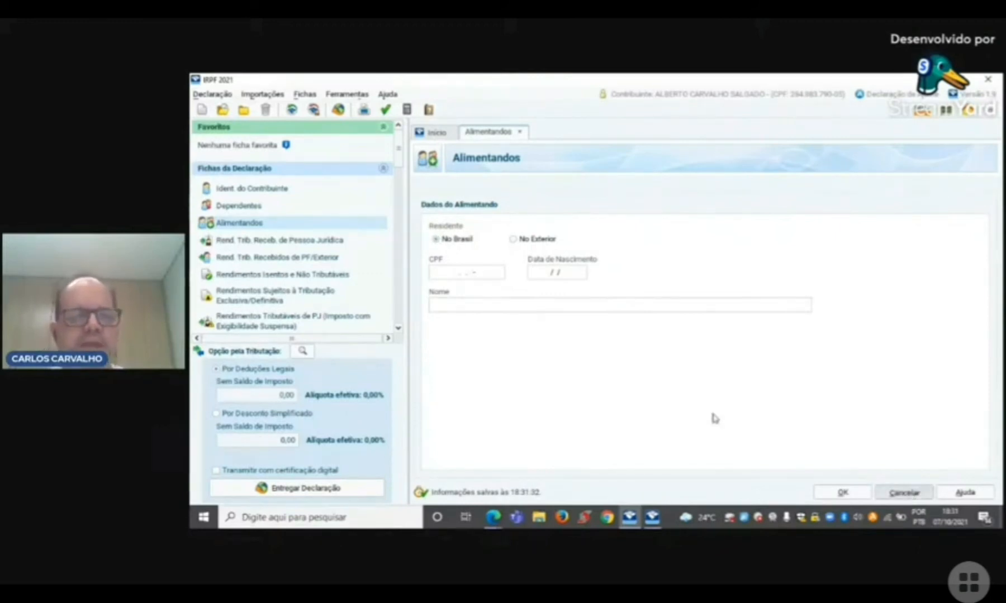
# Step: Open the form for taxable income received from legal entities and compare its Titular and Dependentes lists
pyautogui.click(267, 240)
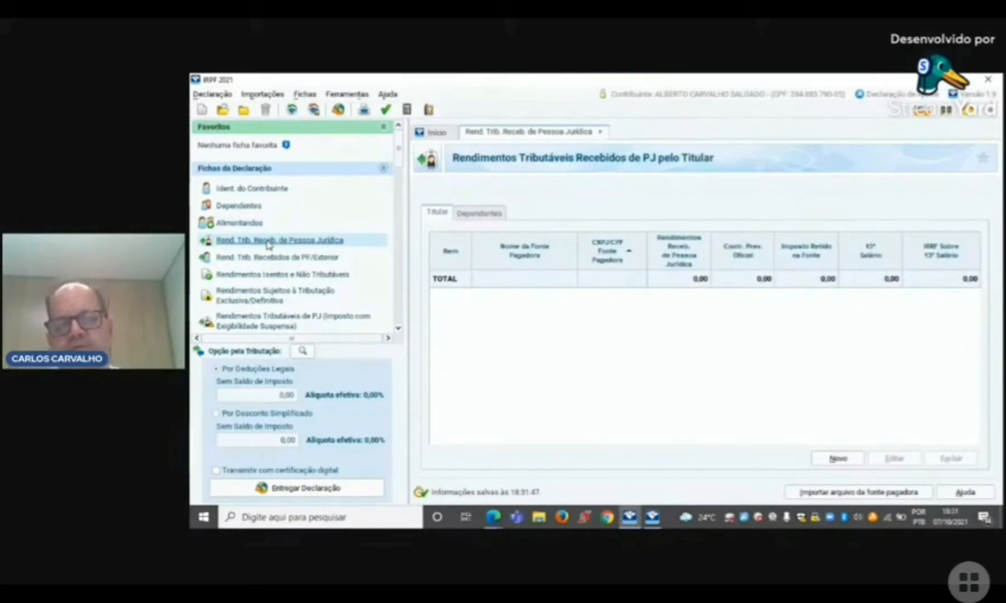
pyautogui.click(490, 215)
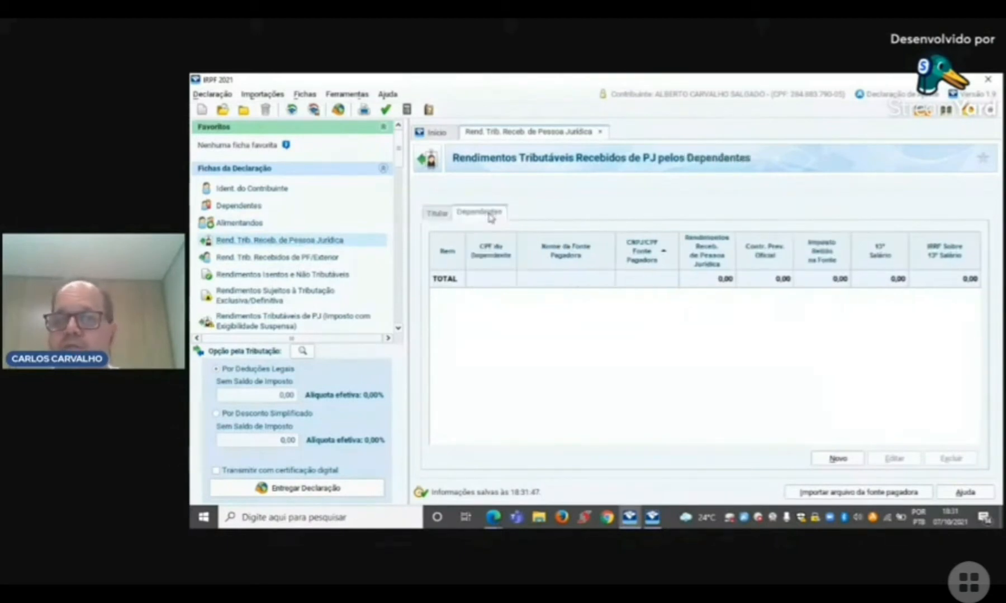
pyautogui.click(438, 214)
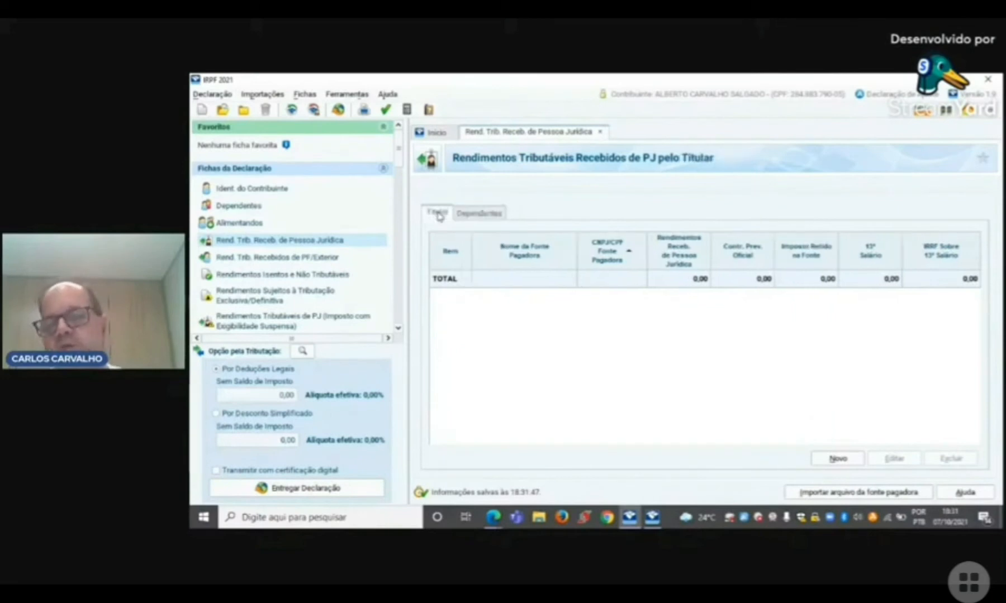
pyautogui.click(487, 216)
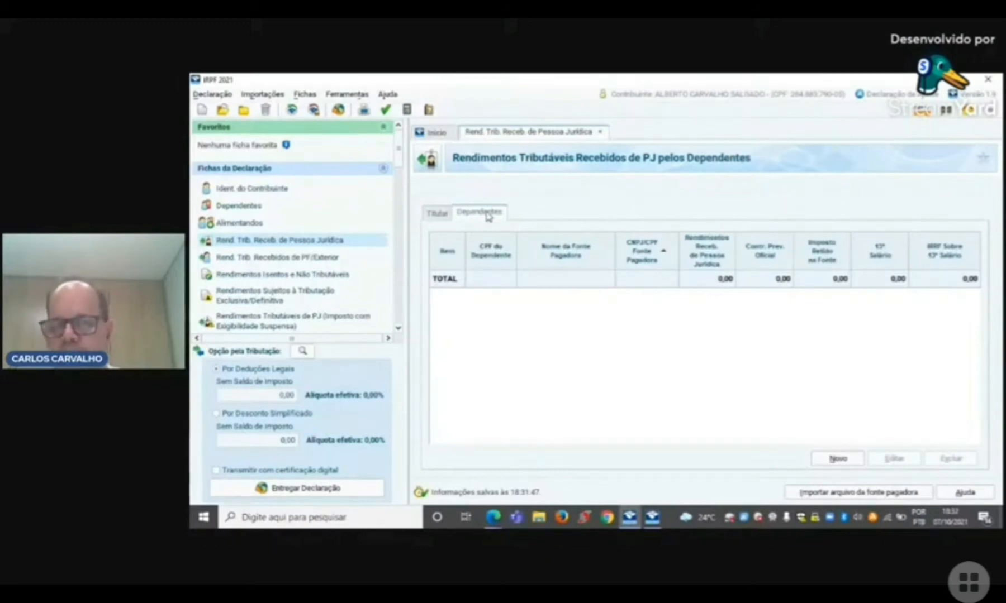
pyautogui.click(441, 215)
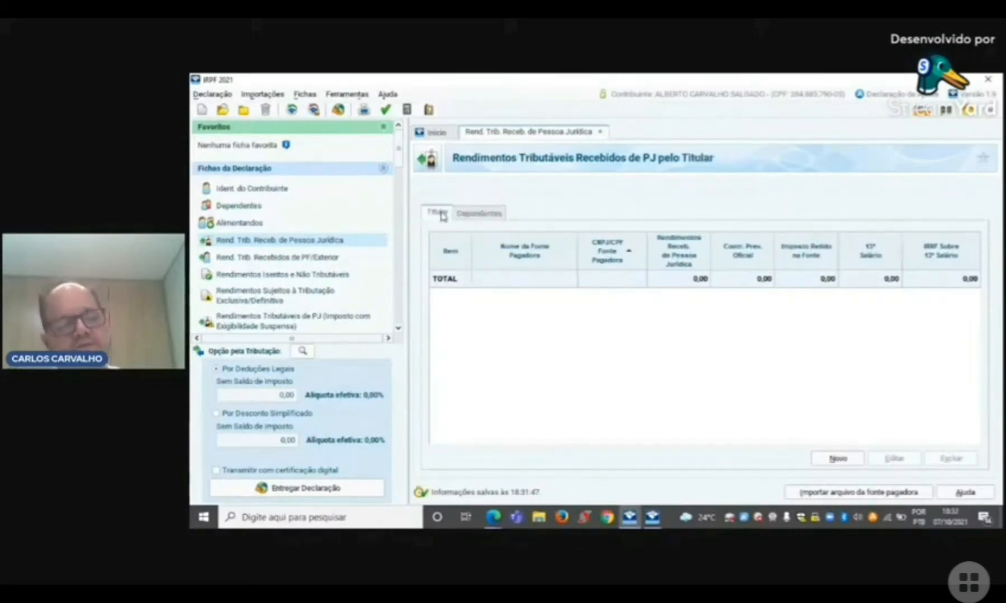
pyautogui.click(482, 217)
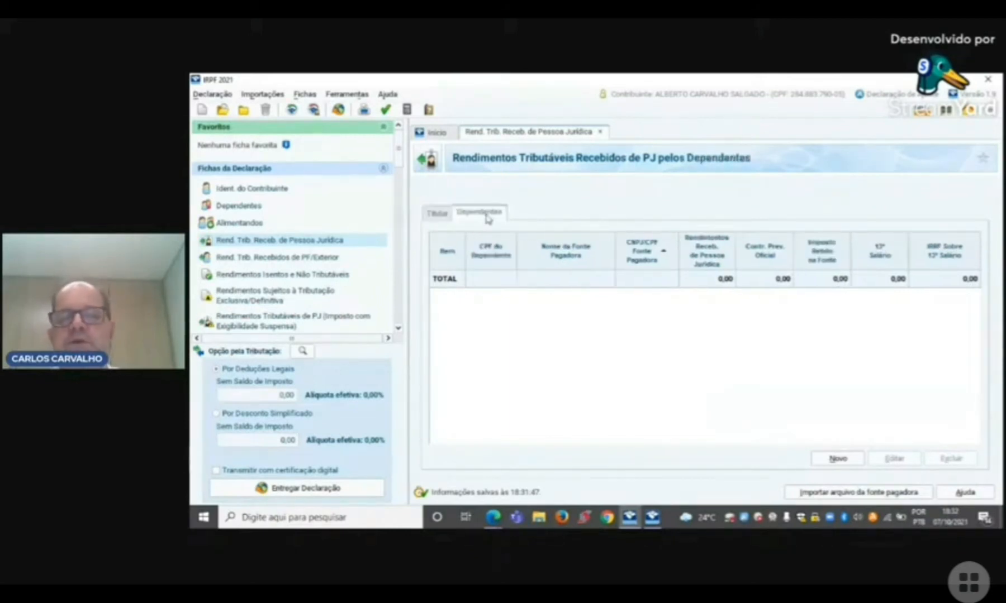
pyautogui.click(444, 217)
pyautogui.click(484, 219)
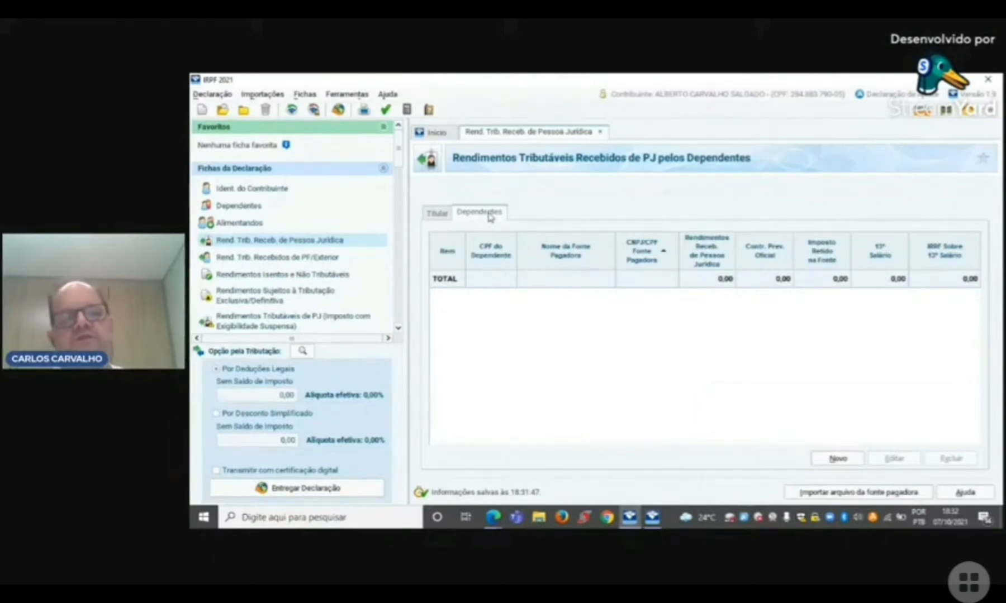
pyautogui.click(436, 215)
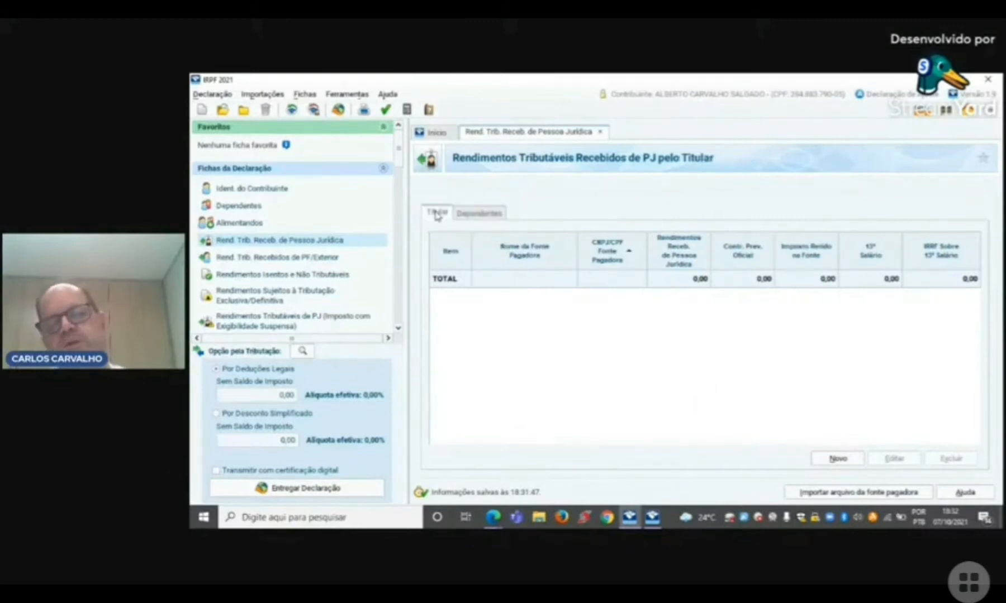
pyautogui.click(488, 218)
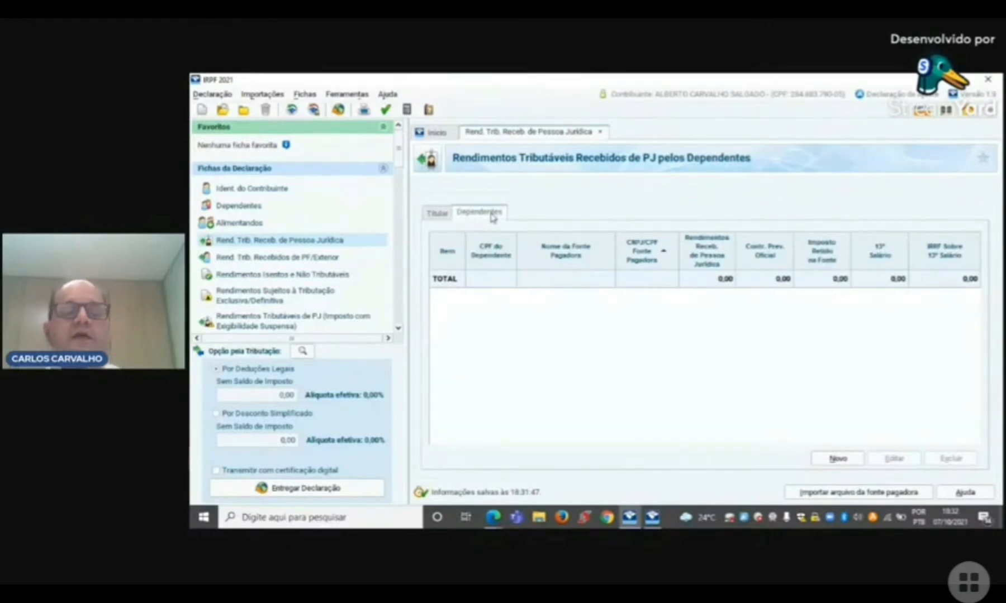
pyautogui.click(438, 214)
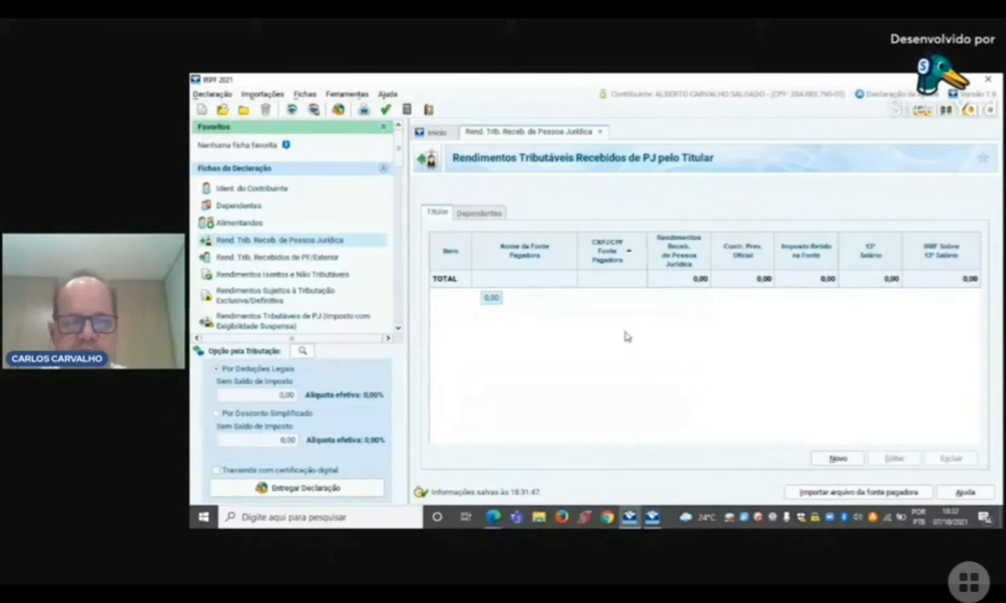
# Step: Add a new paying source for the taxpayer, entering its CNPJ number and the name ABC LTDA
pyautogui.hotkey('alt', 'n')
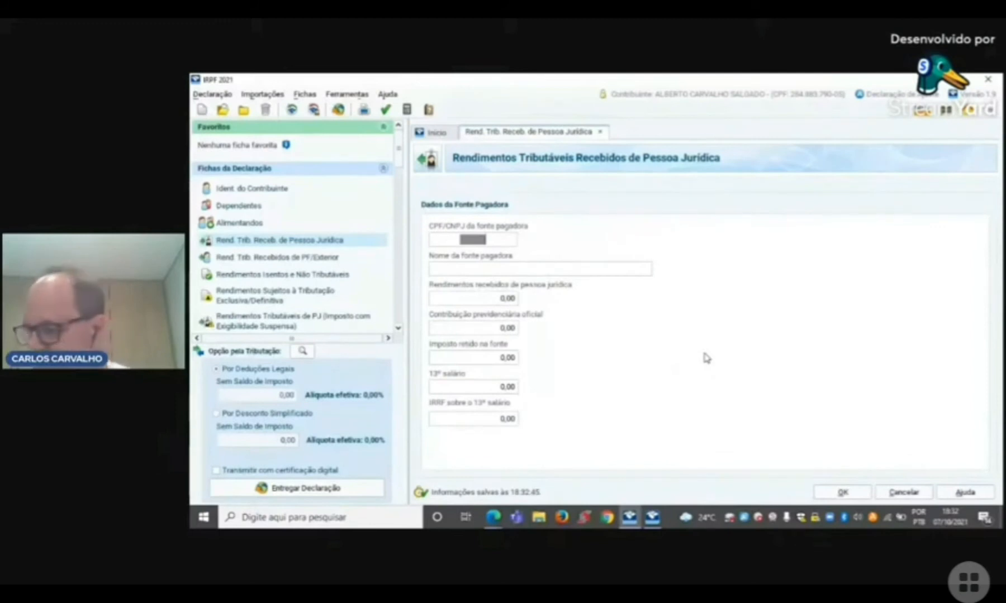
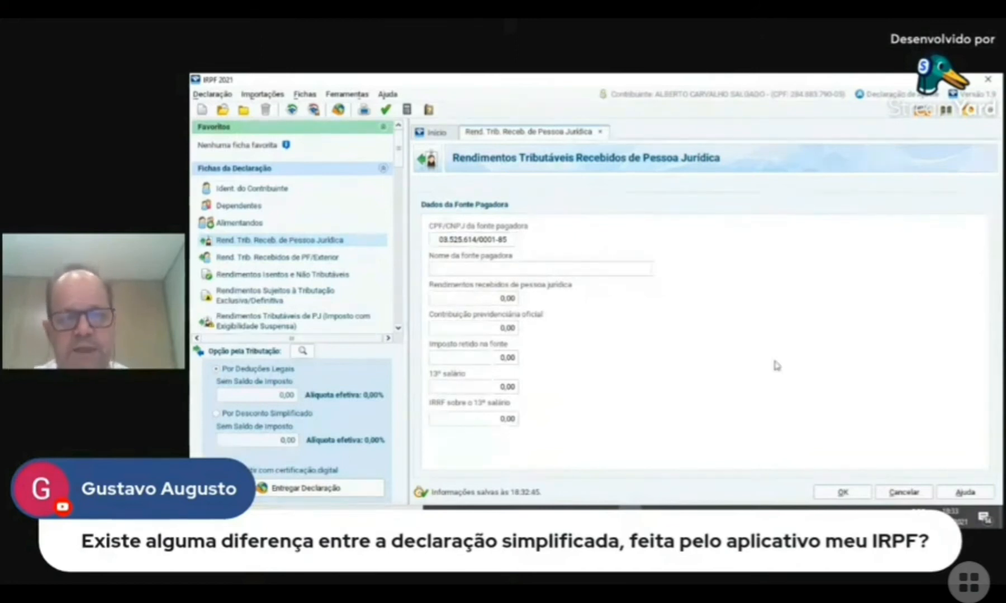
pyautogui.write('ABC')
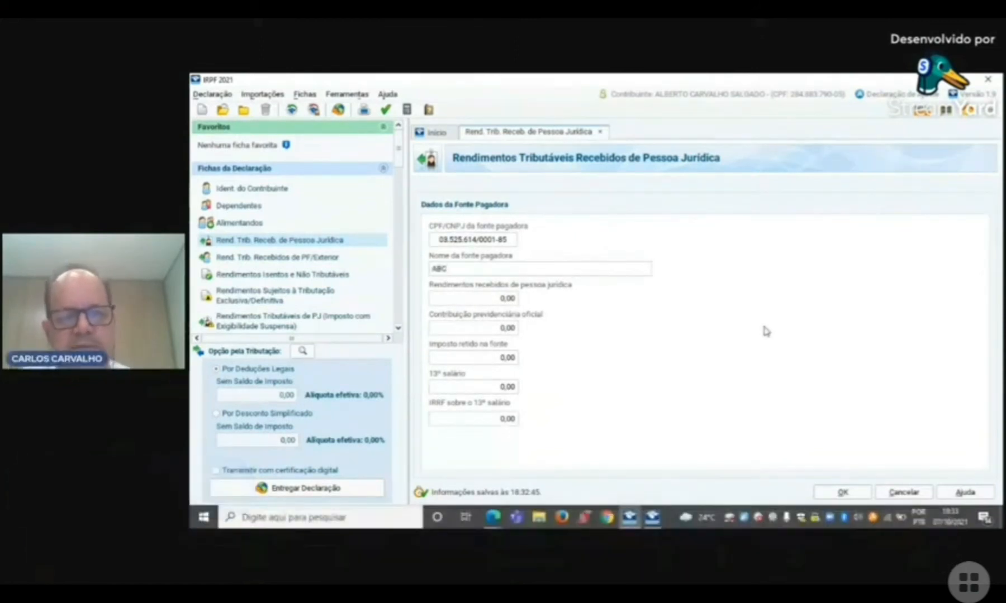
pyautogui.write(' LTD')
pyautogui.write('A')
pyautogui.press('Tab')
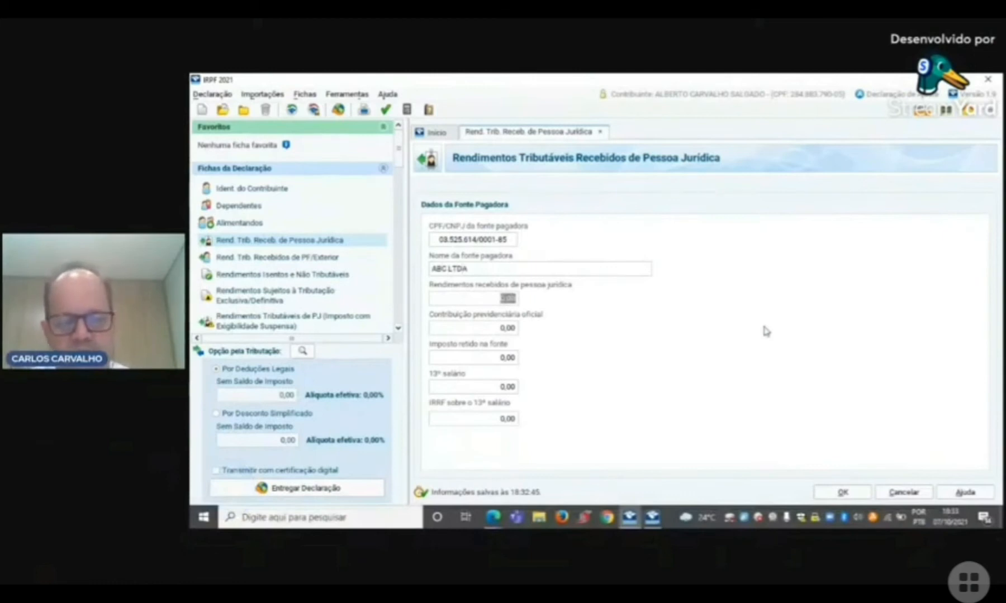
# Step: Enter income received of 125.000,00, an official social security contribution of 7.000,00 and tax withheld at source of 7.500,00
pyautogui.write('125000')
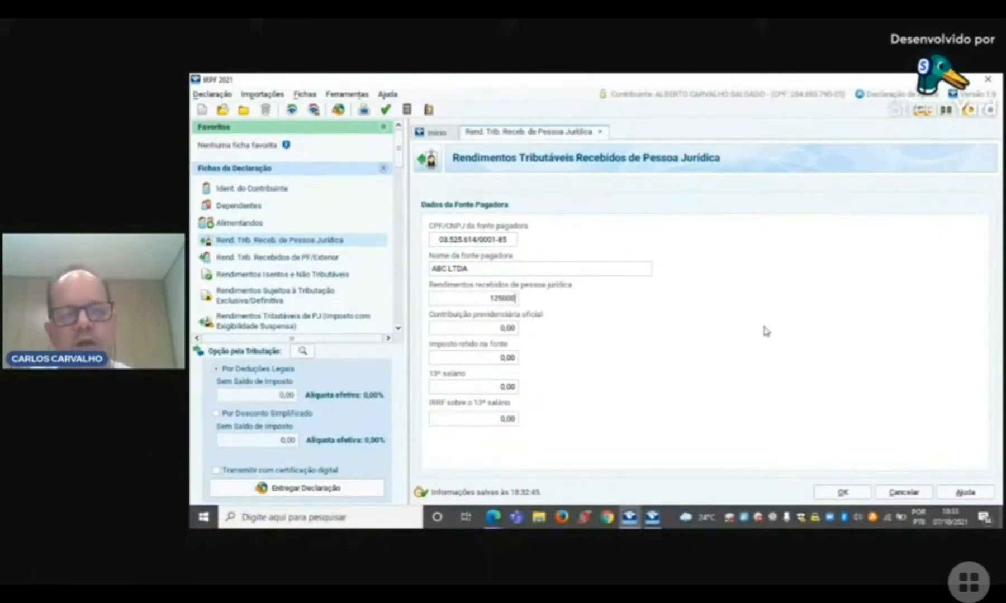
pyautogui.press('Tab')
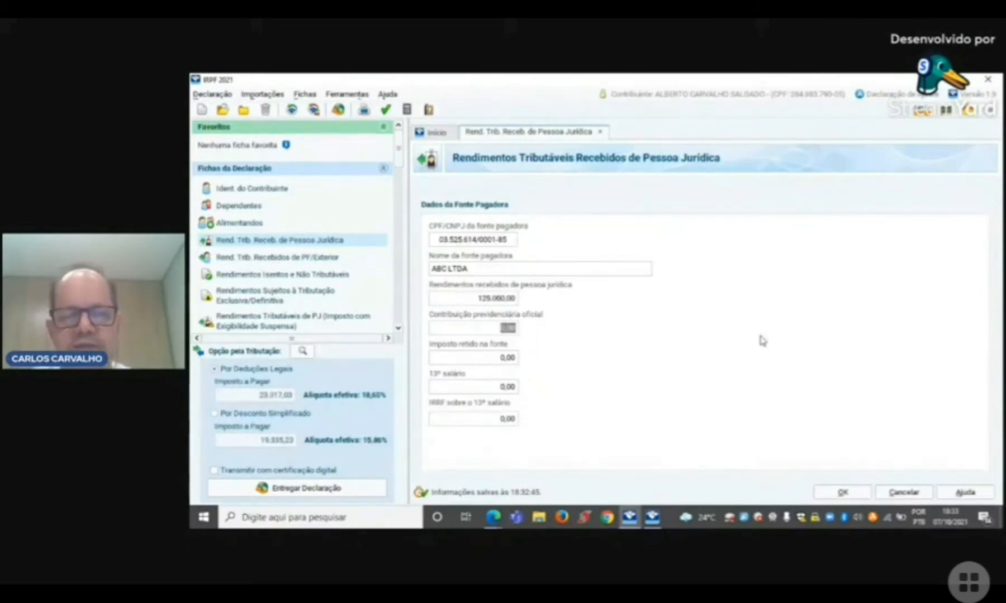
pyautogui.write('7000')
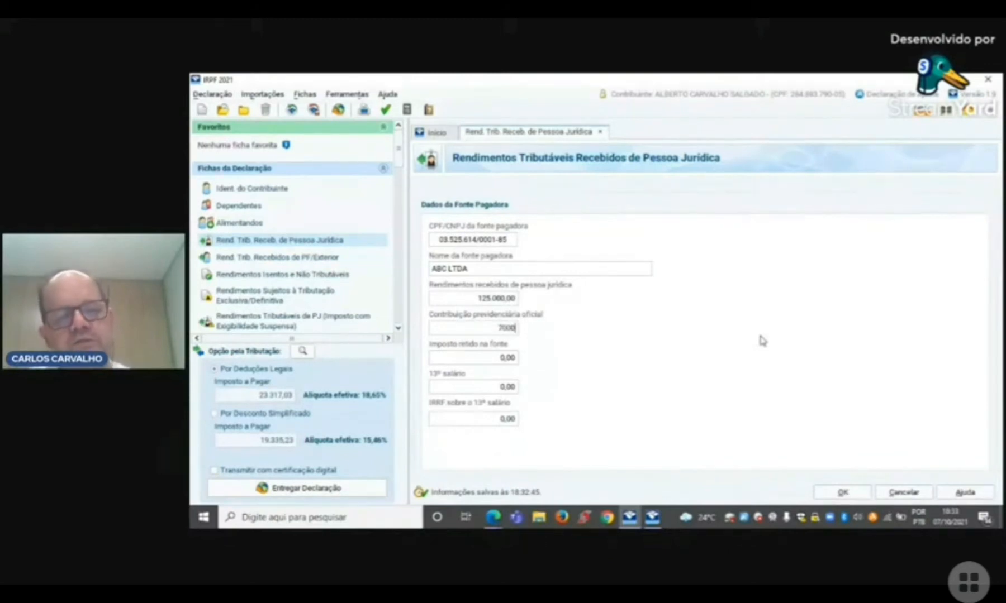
pyautogui.press('Tab')
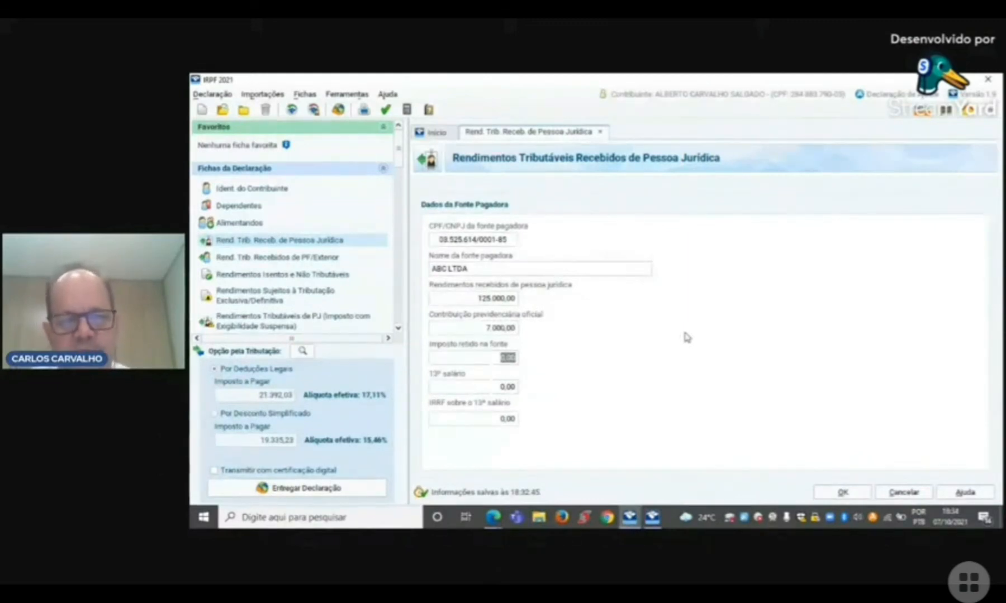
pyautogui.write('7500')
pyautogui.press('Tab')
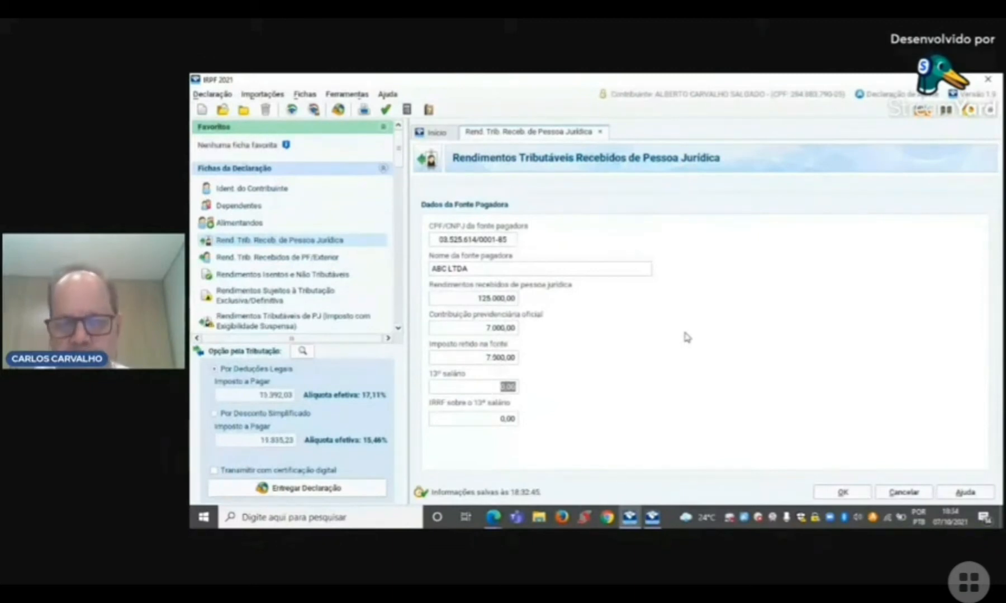
# Step: Enter a 13º salário of 9.000,00 with 2.000,00 IRRF on it, and save the paying source record
pyautogui.write('9.000')
pyautogui.press('Tab')
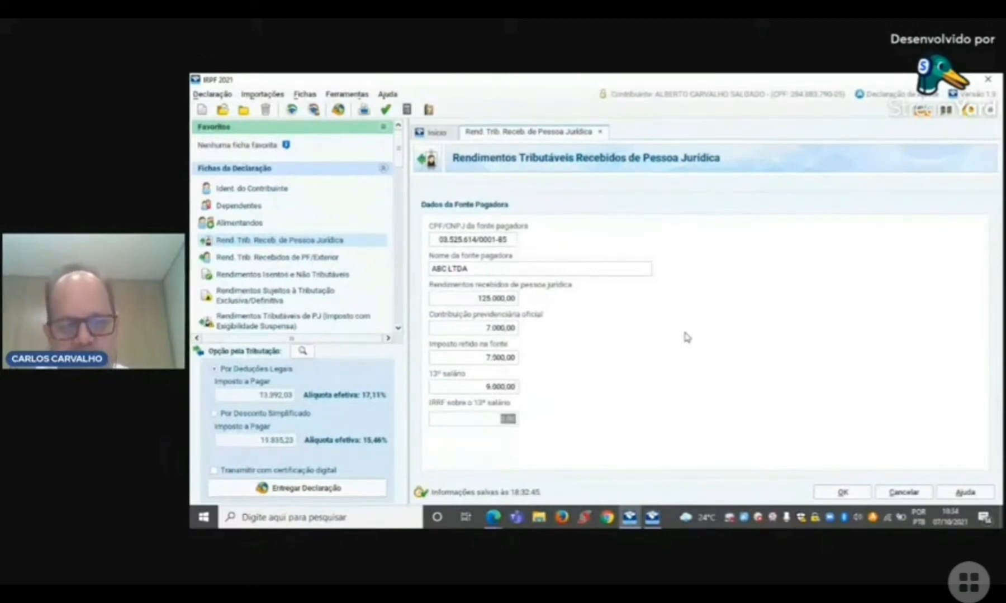
pyautogui.write('2000')
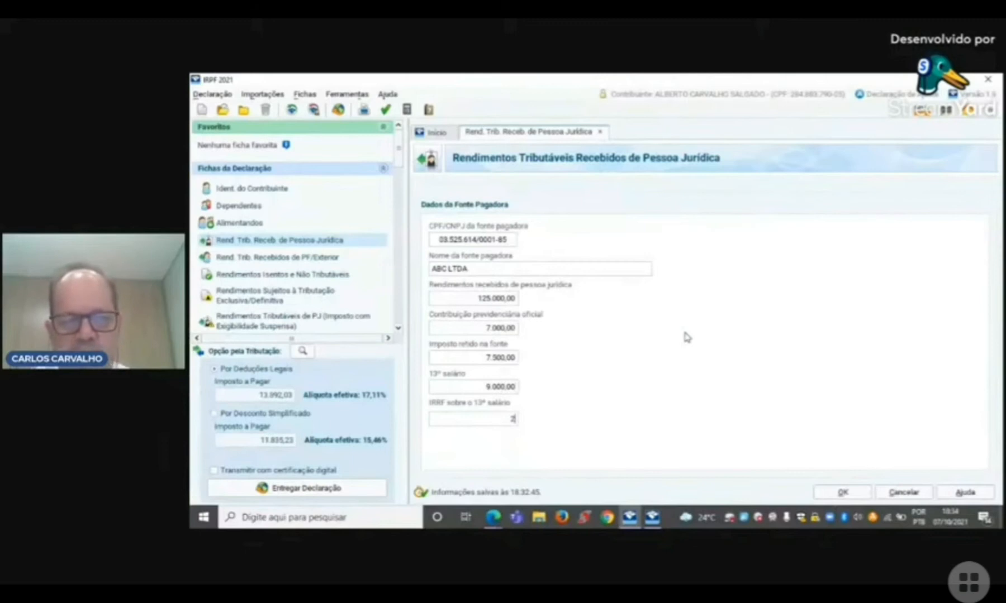
pyautogui.press('Tab')
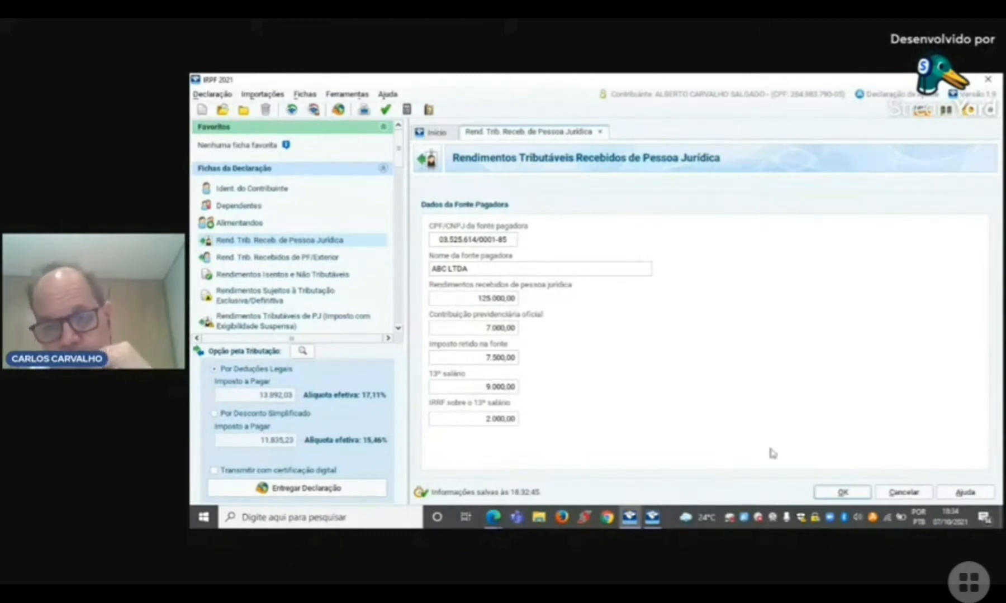
pyautogui.click(843, 493)
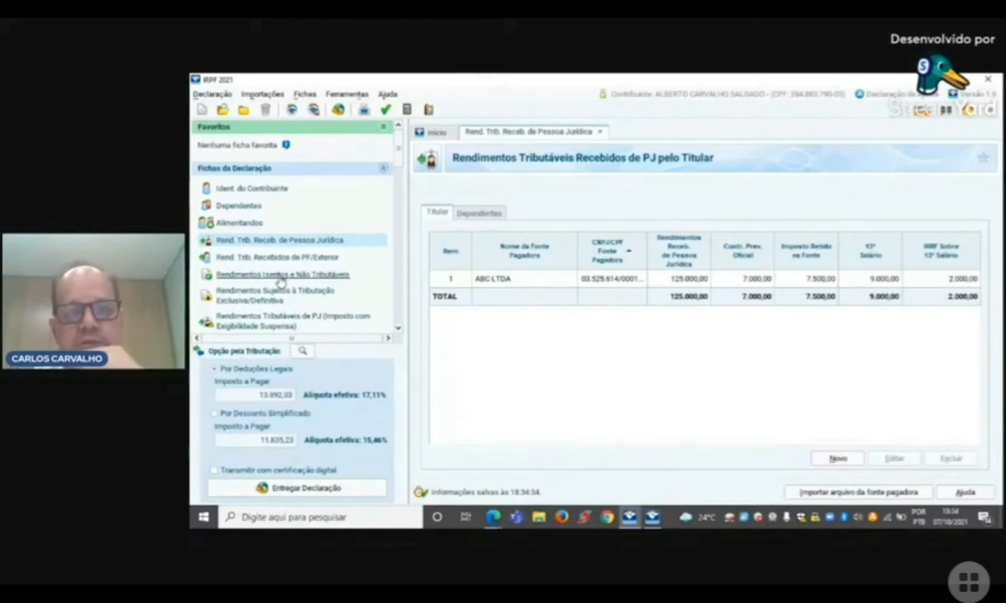
# Step: Review the totals of income subject to exclusive taxation and the Outras Informações table for income from individuals and abroad
pyautogui.click(281, 295)
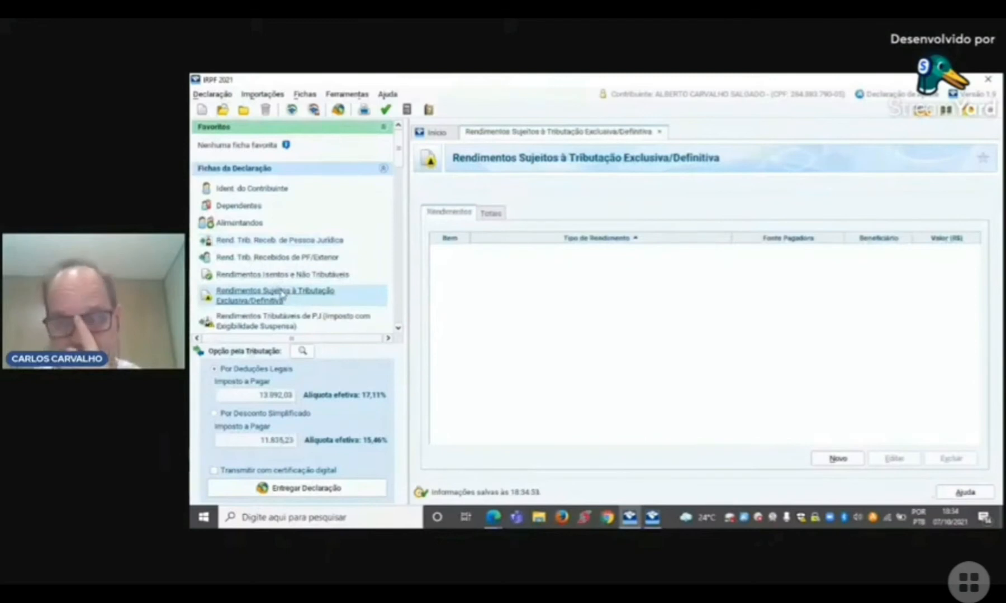
pyautogui.click(491, 213)
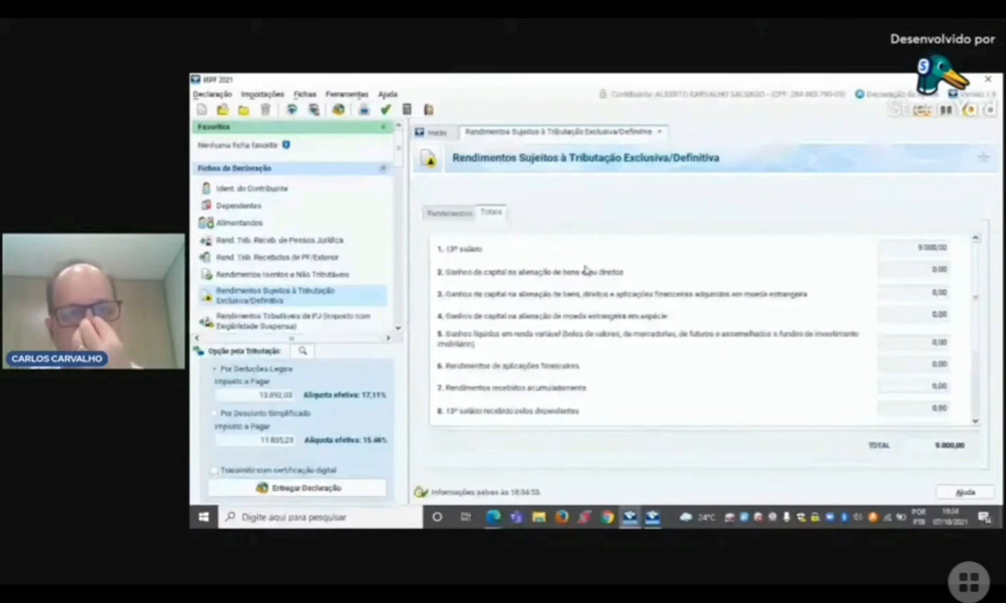
pyautogui.click(279, 240)
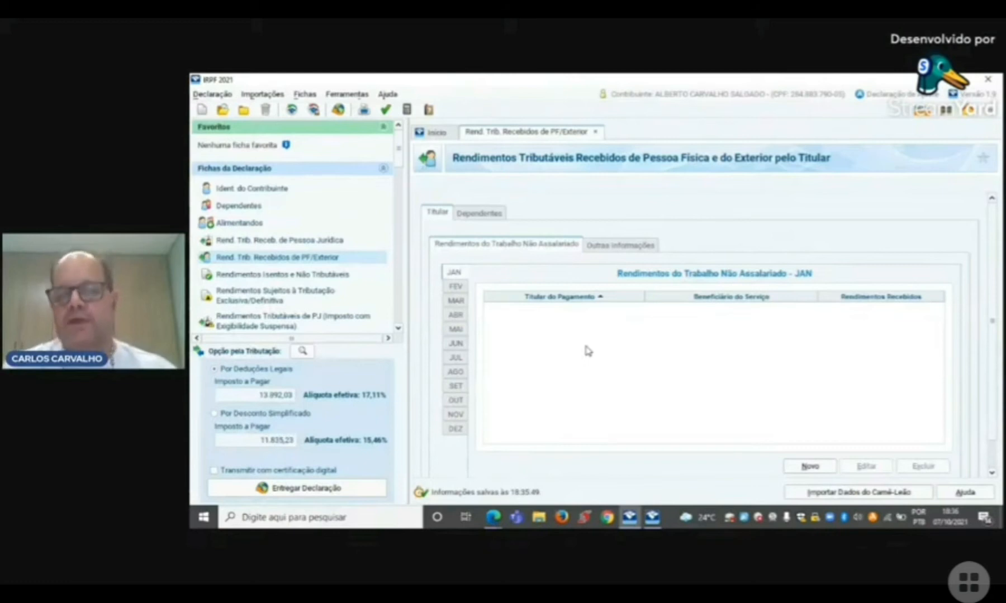
pyautogui.click(623, 253)
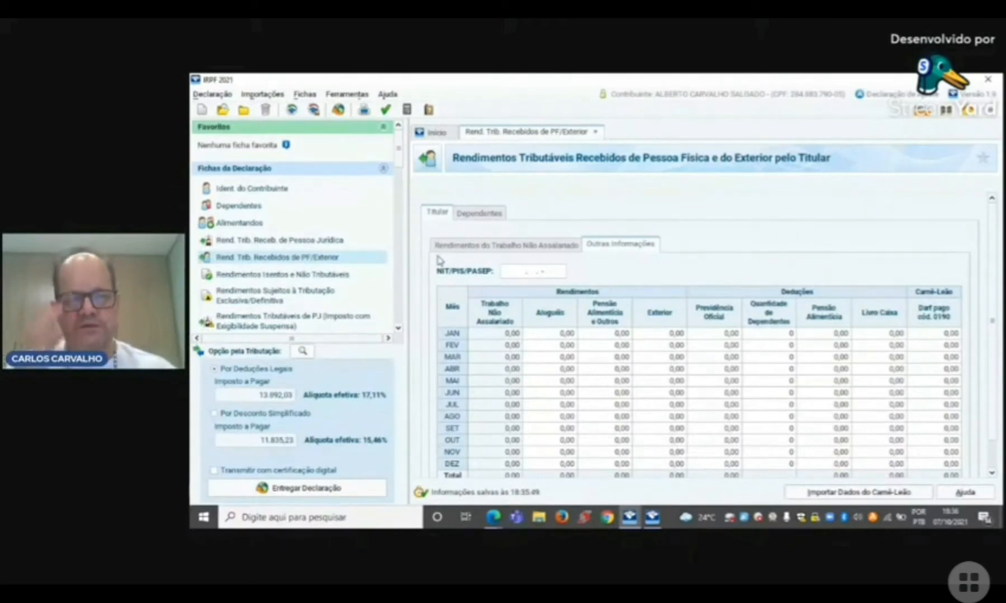
# Step: Open the exempt and non-taxable income form and look through all the income categories in its totals
pyautogui.click(283, 274)
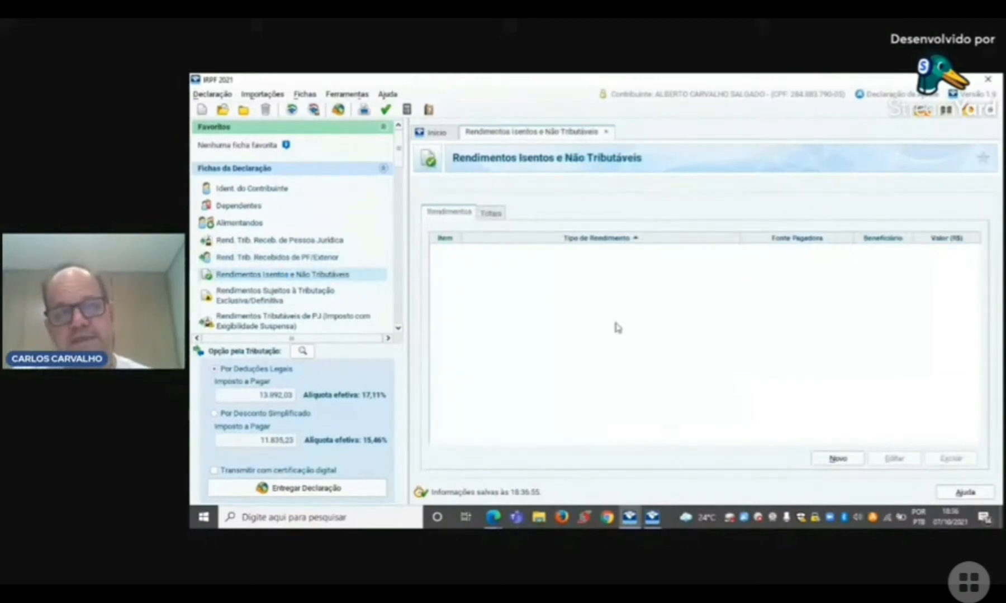
pyautogui.click(492, 213)
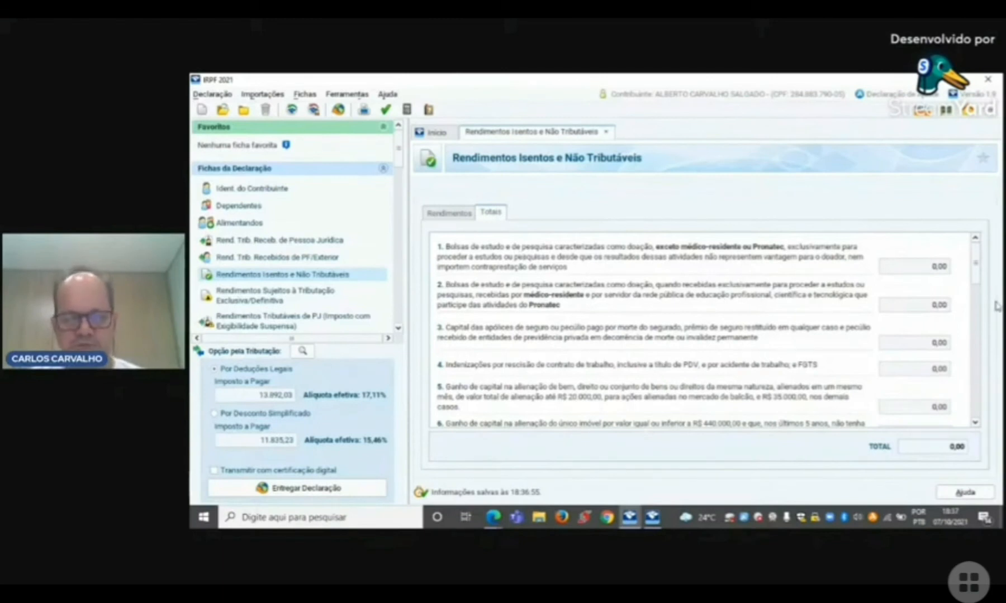
pyautogui.scroll(-10, 982, 381)
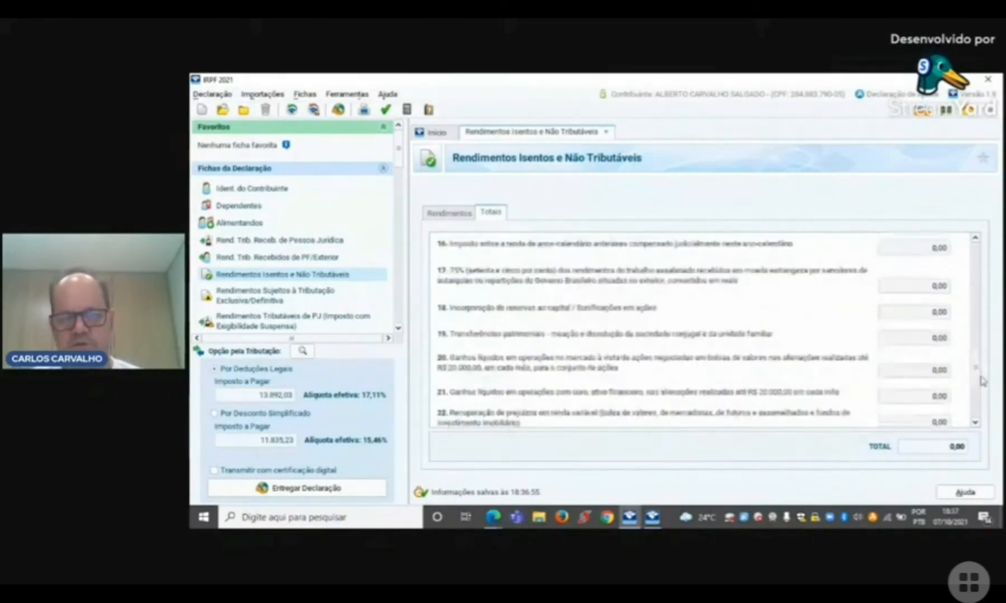
pyautogui.scroll(-5, 982, 382)
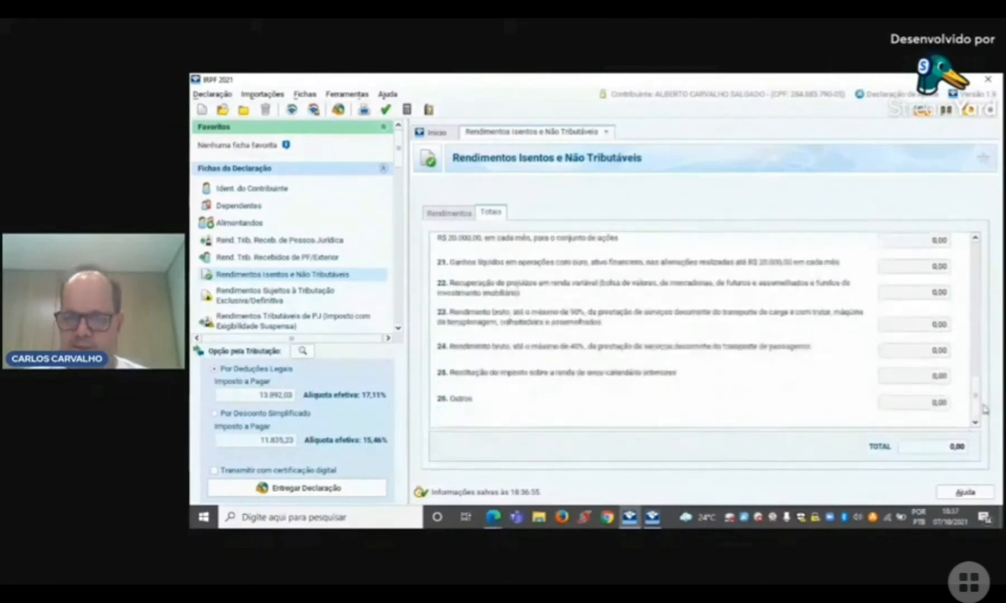
pyautogui.scroll(5, 985, 380)
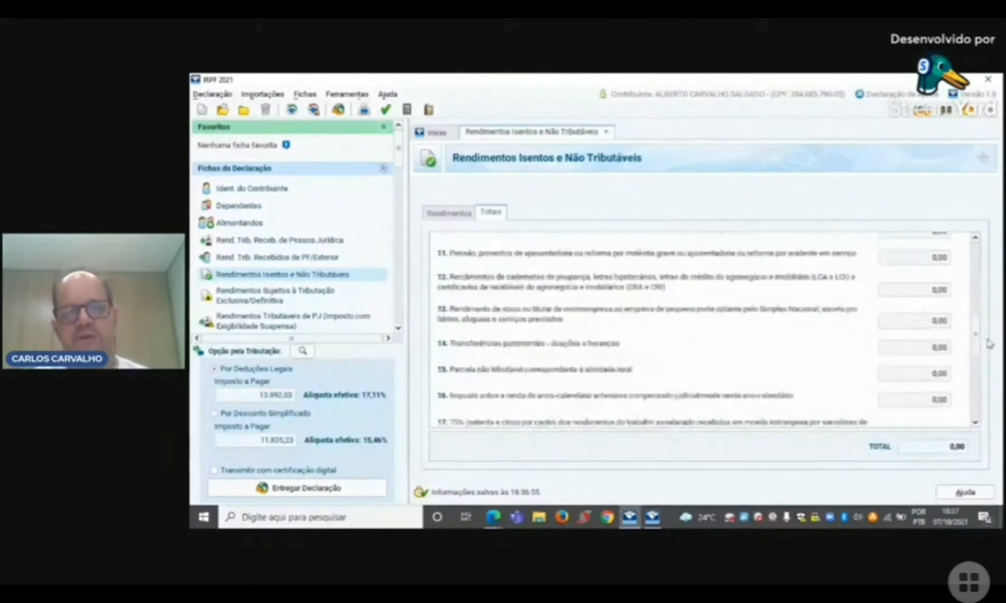
pyautogui.scroll(5, 987, 343)
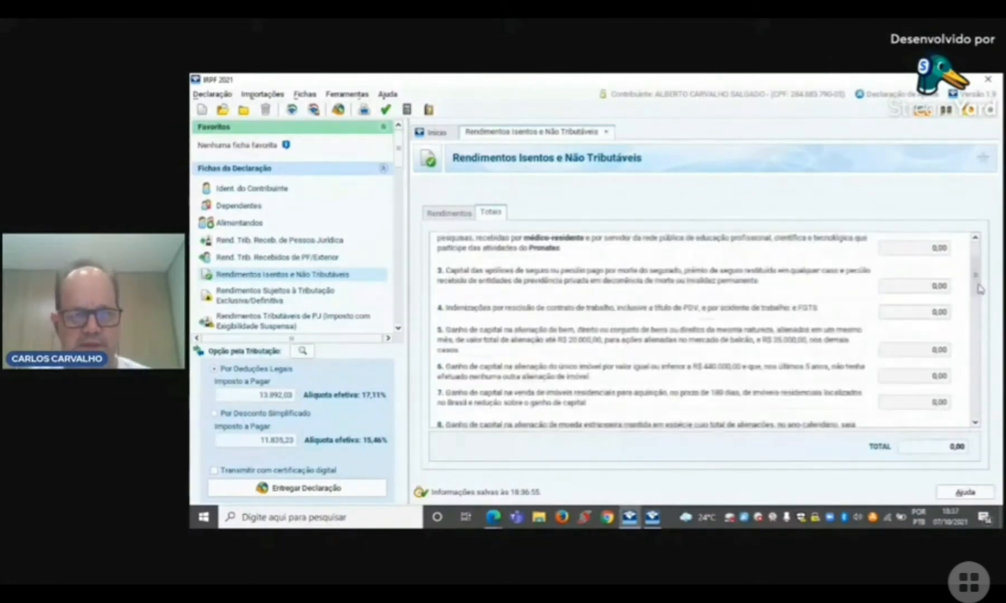
pyautogui.scroll(2, 979, 289)
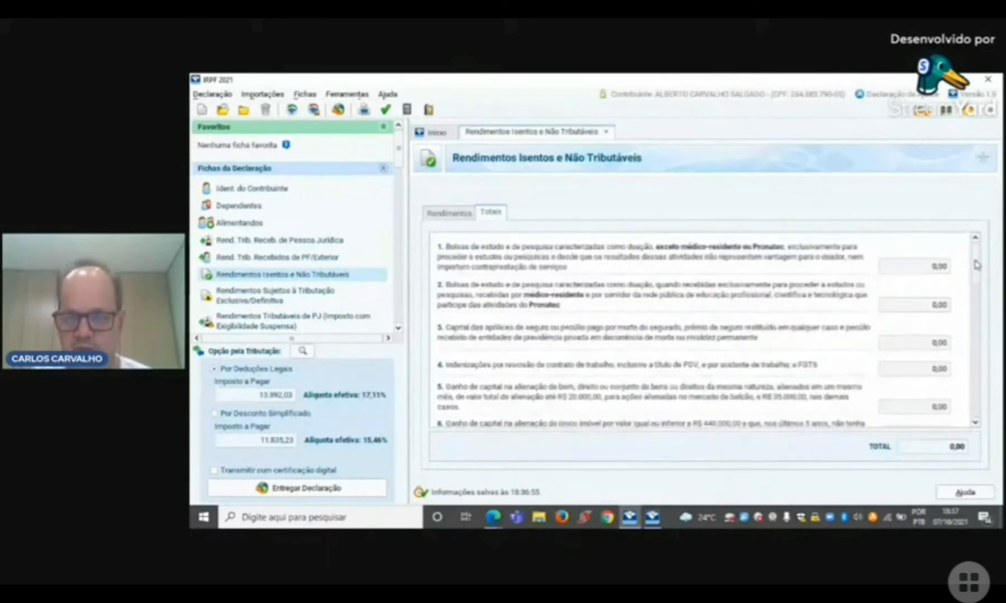
# Step: Add a new exempt income entry of type 12 - Rendimentos de cadernetas de poupança, with Titular as the beneficiary type
pyautogui.click(461, 220)
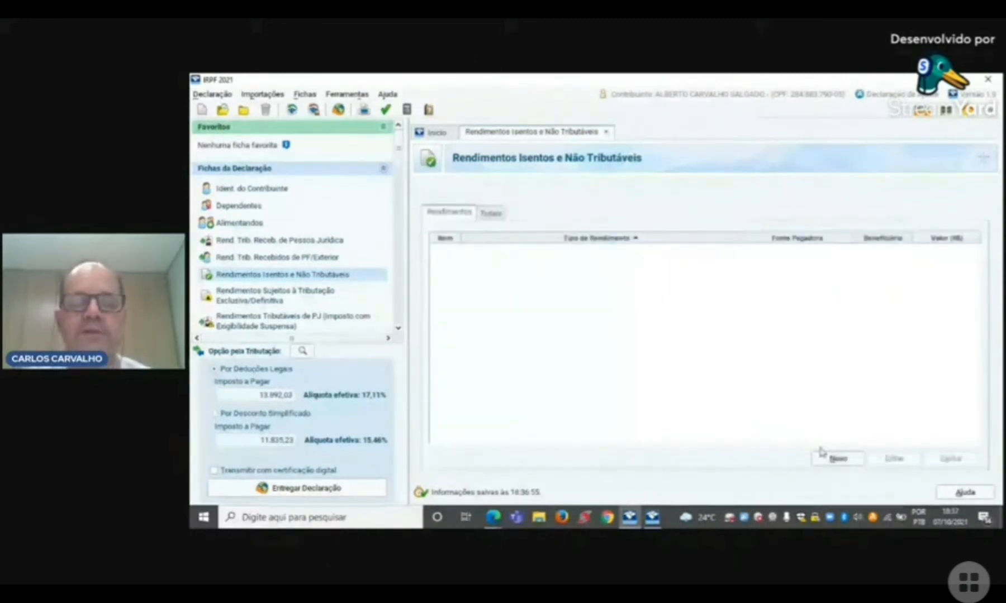
pyautogui.click(840, 458)
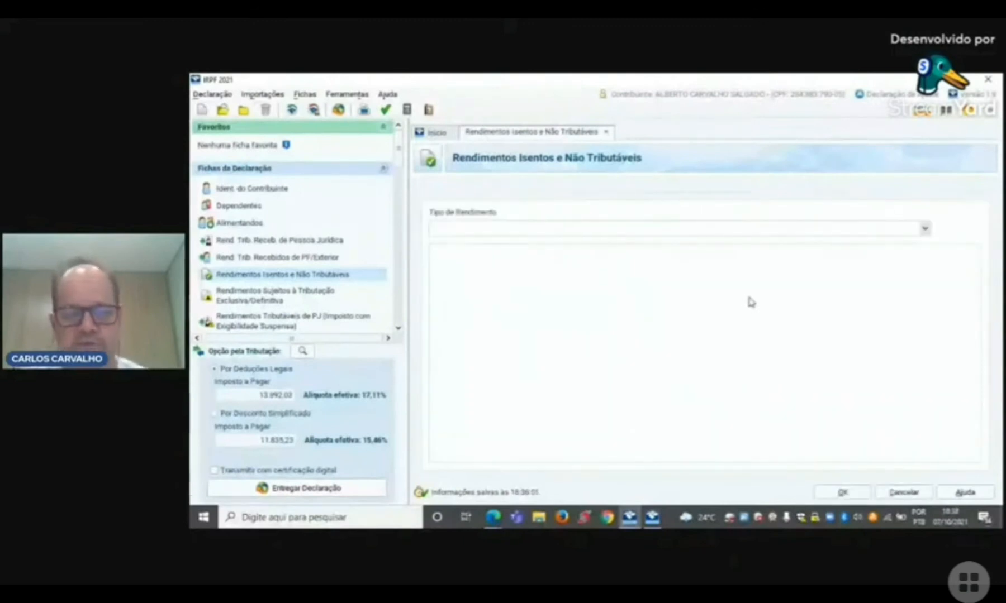
pyautogui.write('REND')
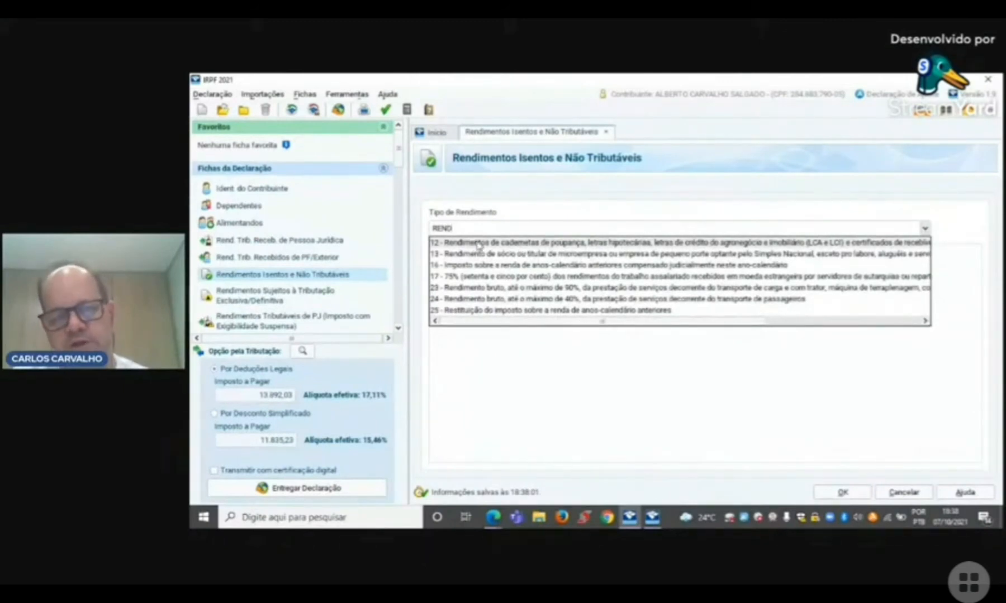
pyautogui.click(567, 245)
pyautogui.click(561, 302)
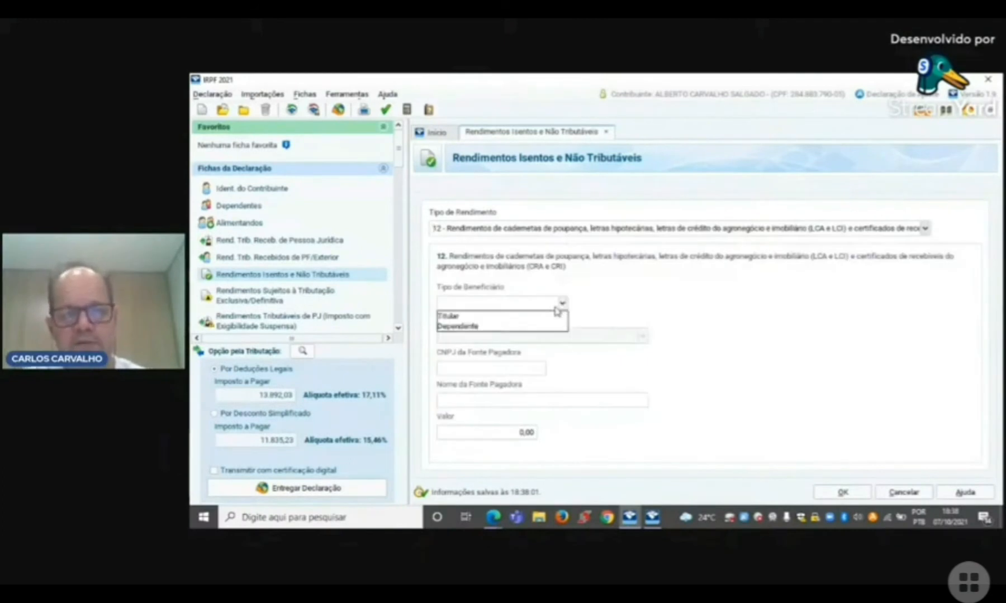
pyautogui.click(479, 316)
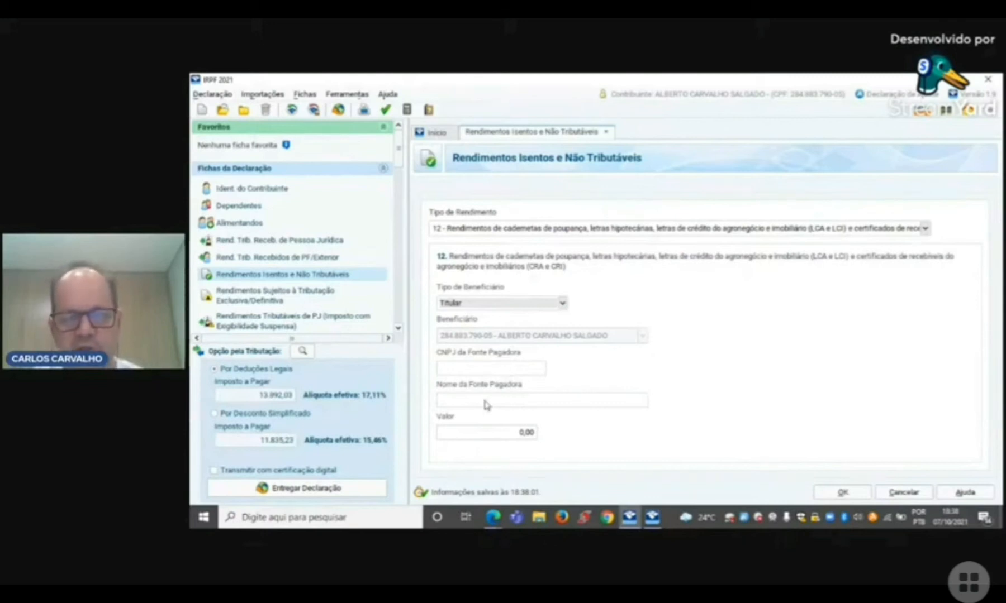
# Step: Set the savings income value to 20,00 and save the exempt income entry
pyautogui.click(520, 432)
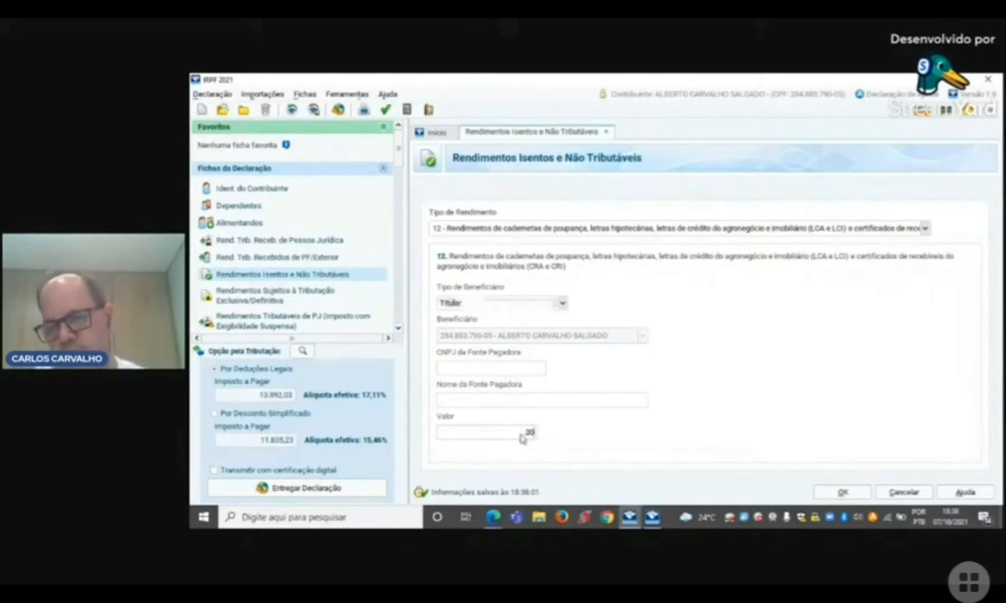
pyautogui.write('20')
pyautogui.press('Tab')
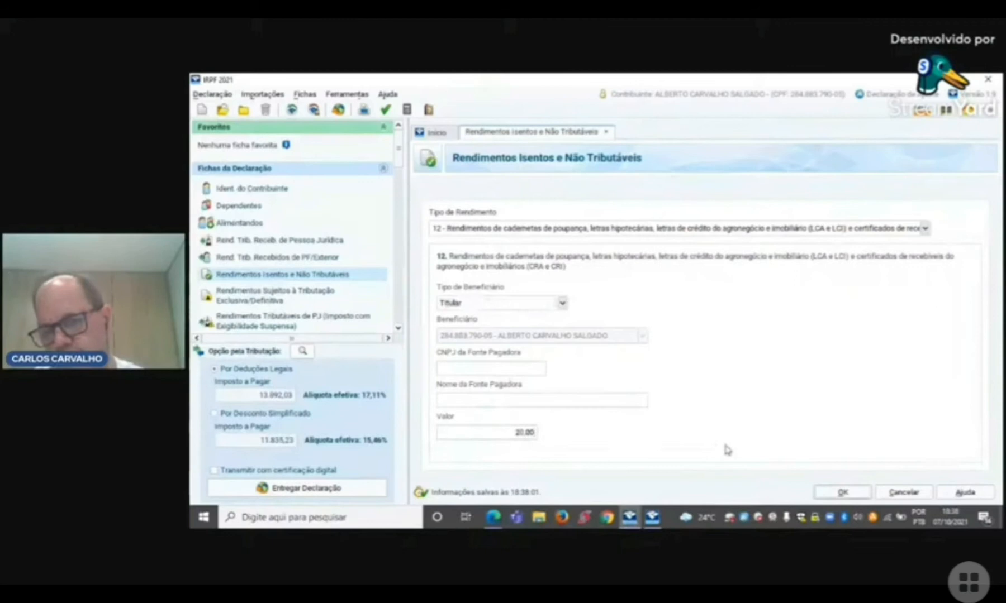
pyautogui.click(850, 496)
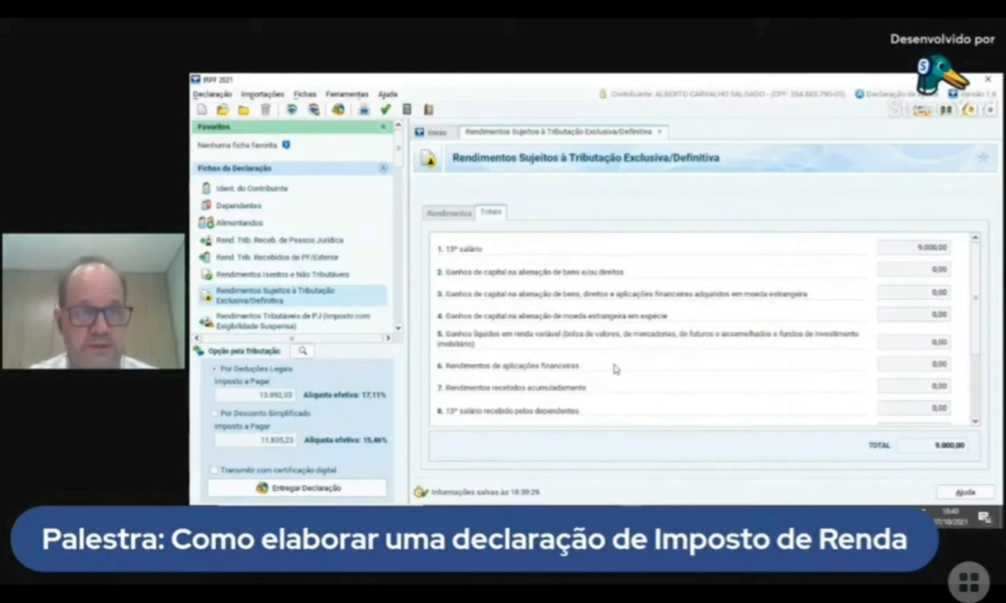
# Step: Open the form Rendimentos Tributáveis de PJ (Imposto com Exigibilidade Suspensa) and view the Titular's table
pyautogui.click(398, 329)
pyautogui.click(399, 328)
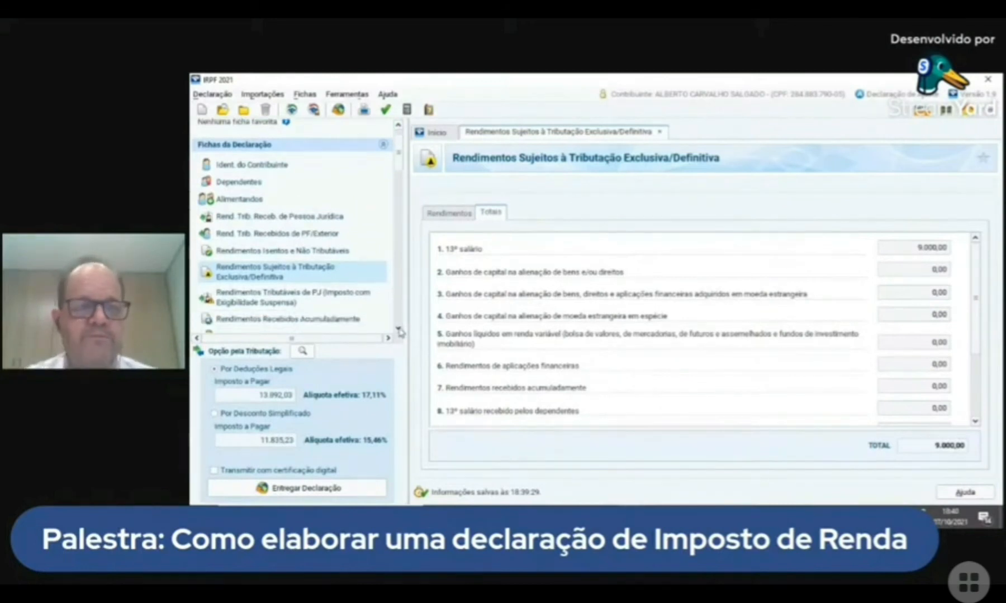
pyautogui.click(398, 328)
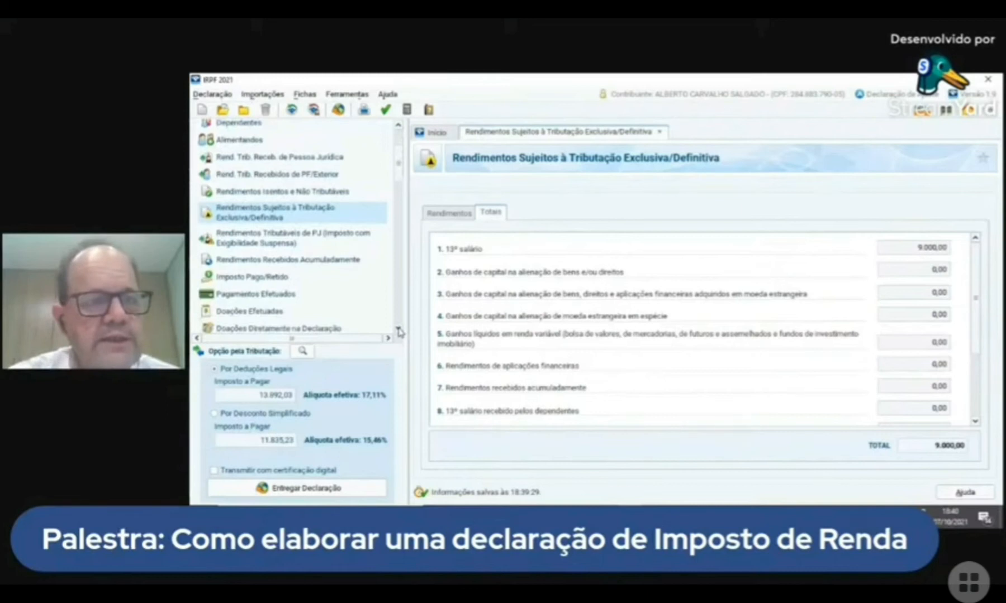
pyautogui.click(398, 329)
pyautogui.click(398, 330)
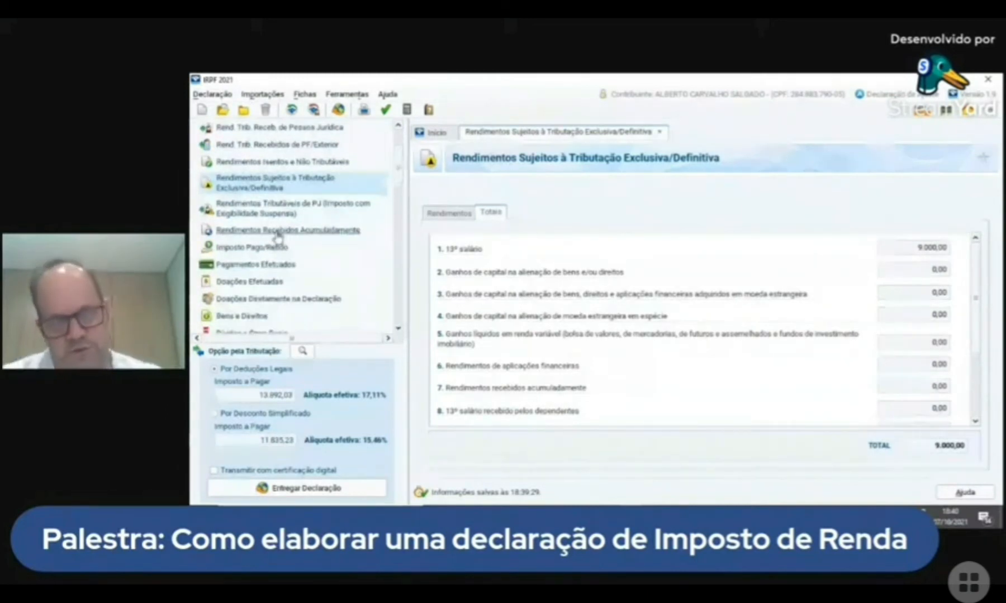
pyautogui.click(279, 209)
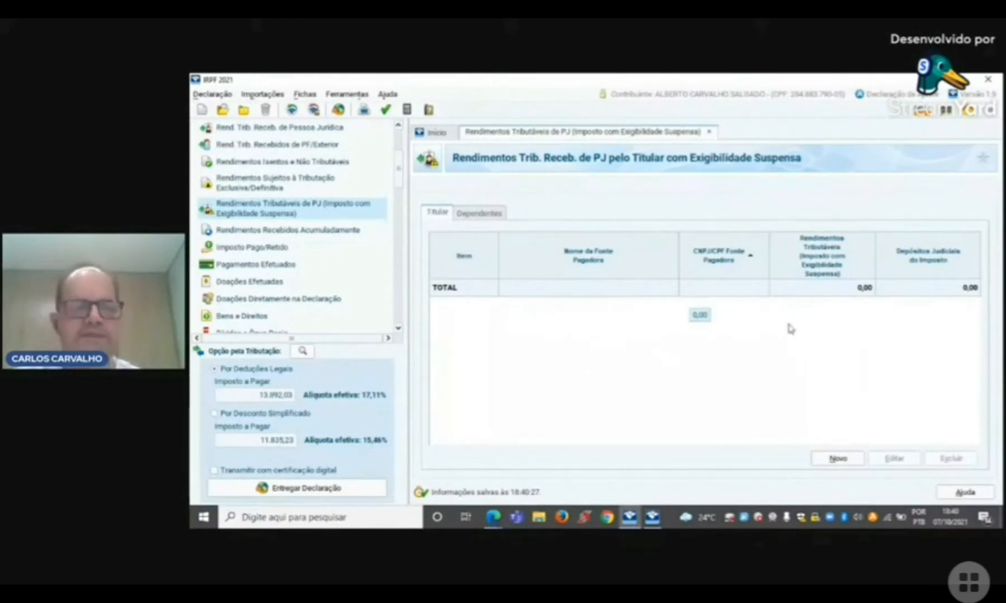
# Step: Add a new accumulated income entry (Rendimentos Recebidos Acumuladamente) for the Titular with the taxation option Exclusiva na Fonte
pyautogui.click(320, 230)
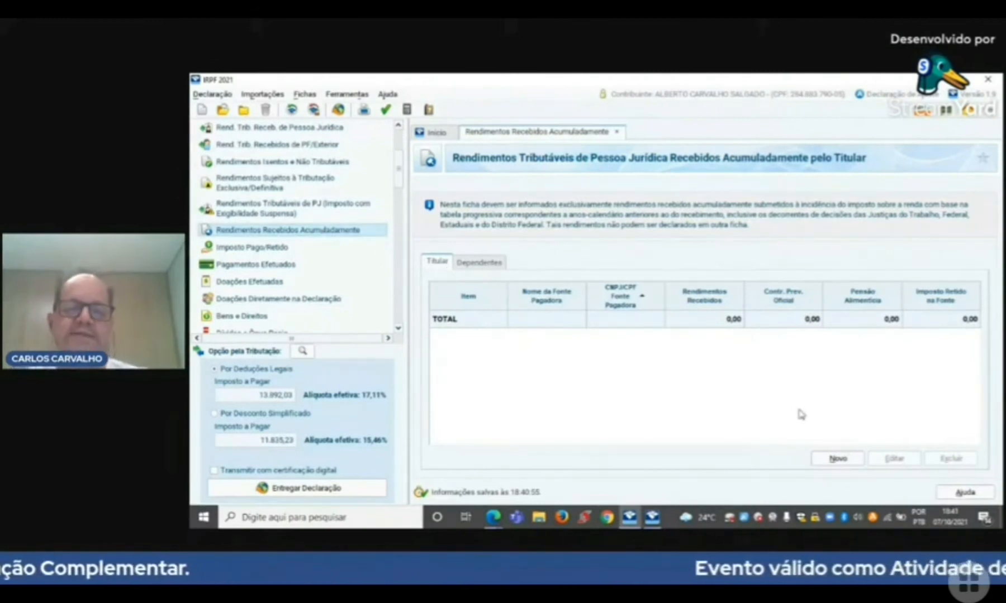
pyautogui.click(846, 459)
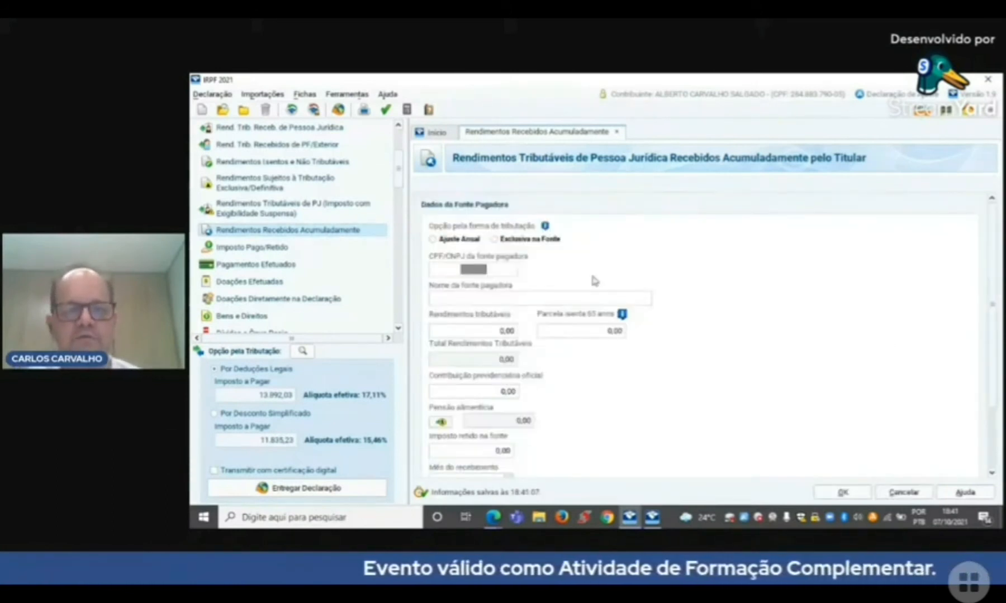
pyautogui.click(494, 240)
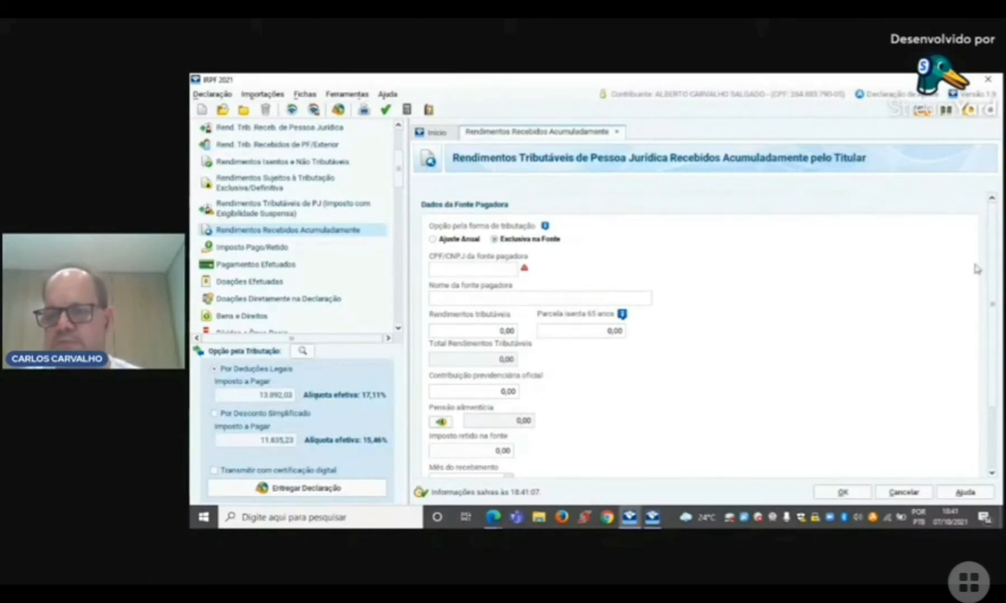
pyautogui.scroll(-3, 989, 296)
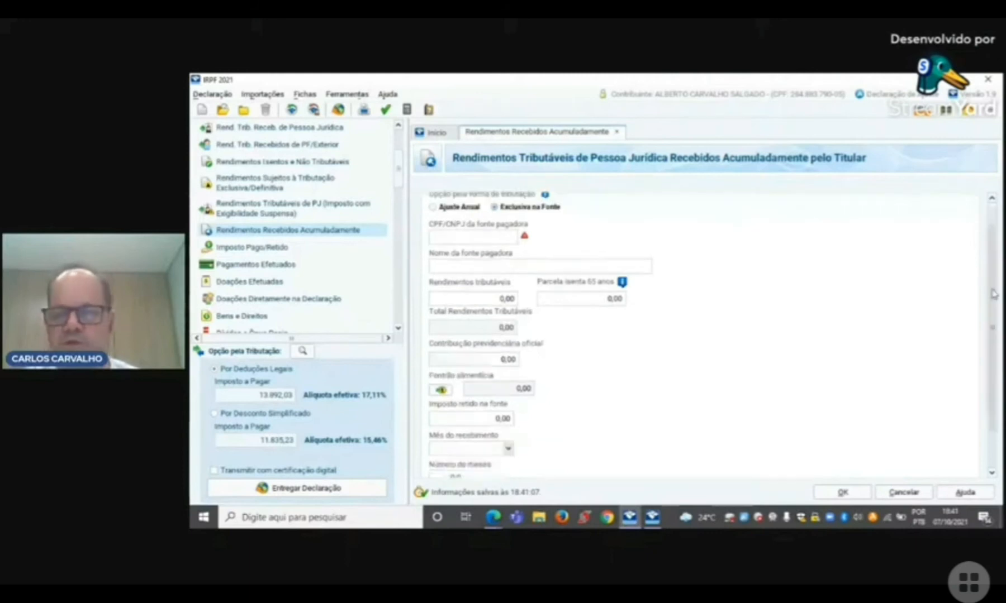
pyautogui.scroll(2, 992, 305)
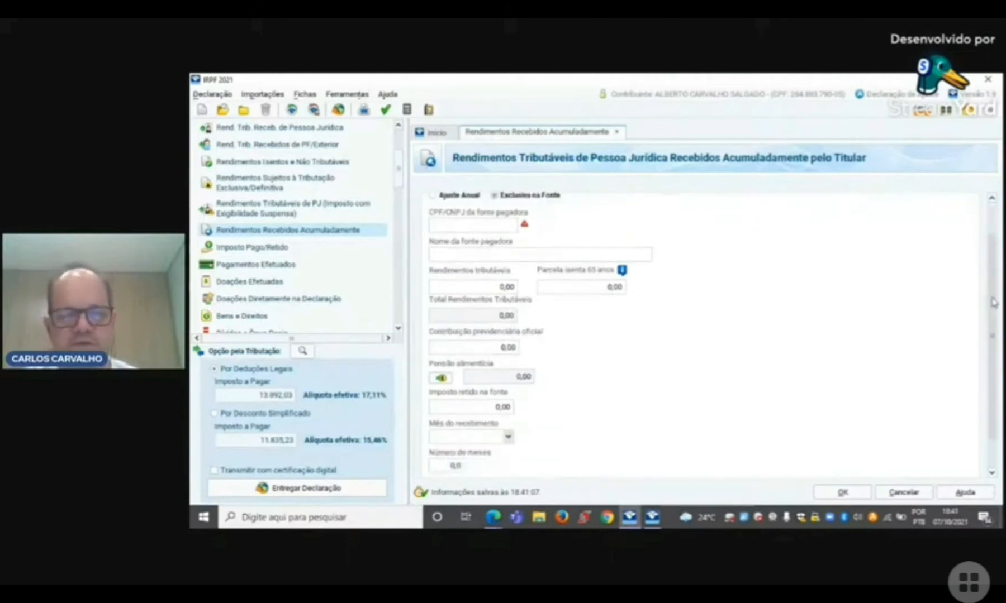
pyautogui.scroll(-2, 992, 305)
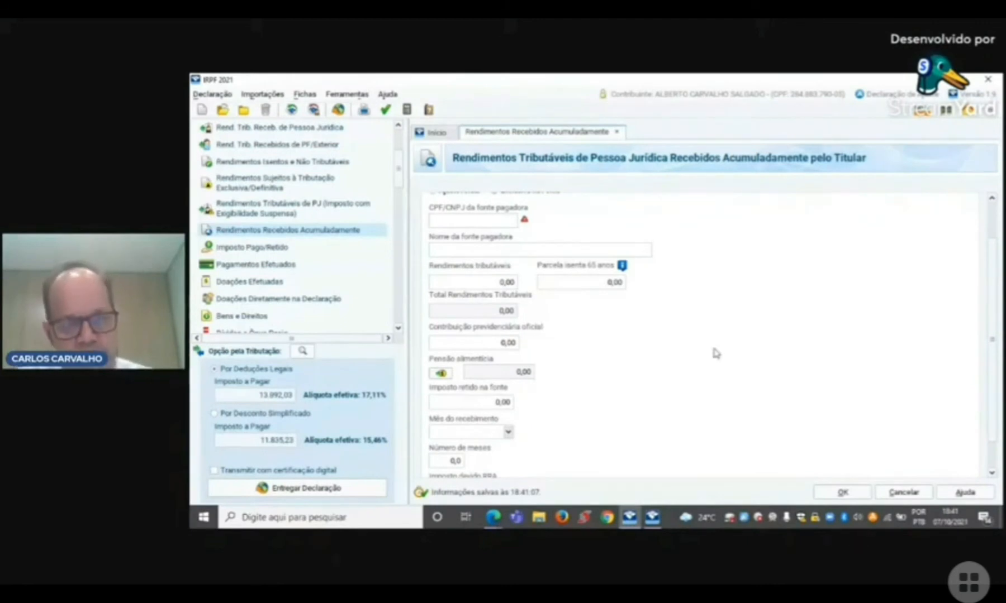
# Step: Set the accumulated income's number of months to 36 and its taxable income to 10.000,00
pyautogui.click(458, 461)
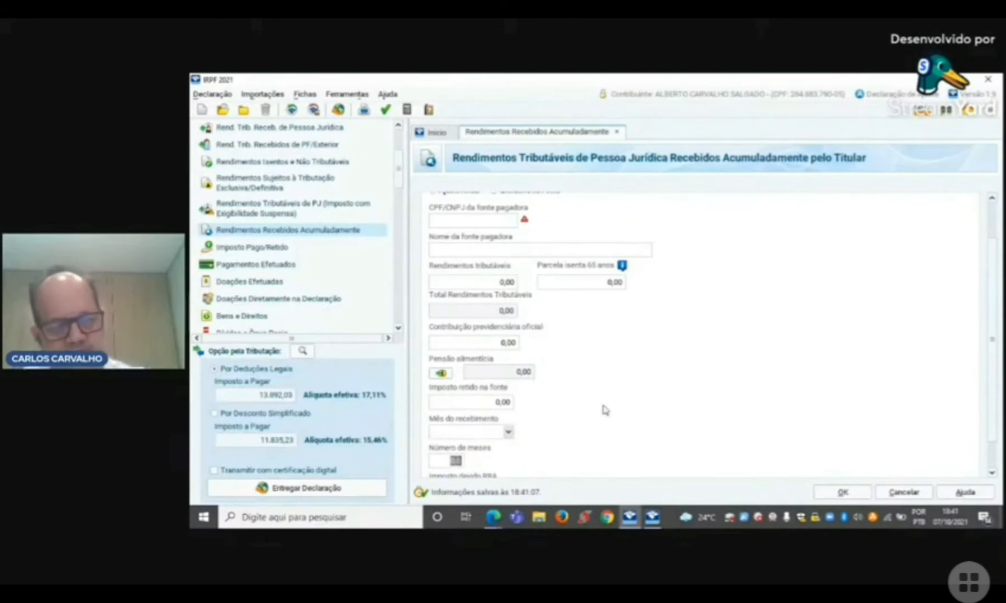
pyautogui.write('36')
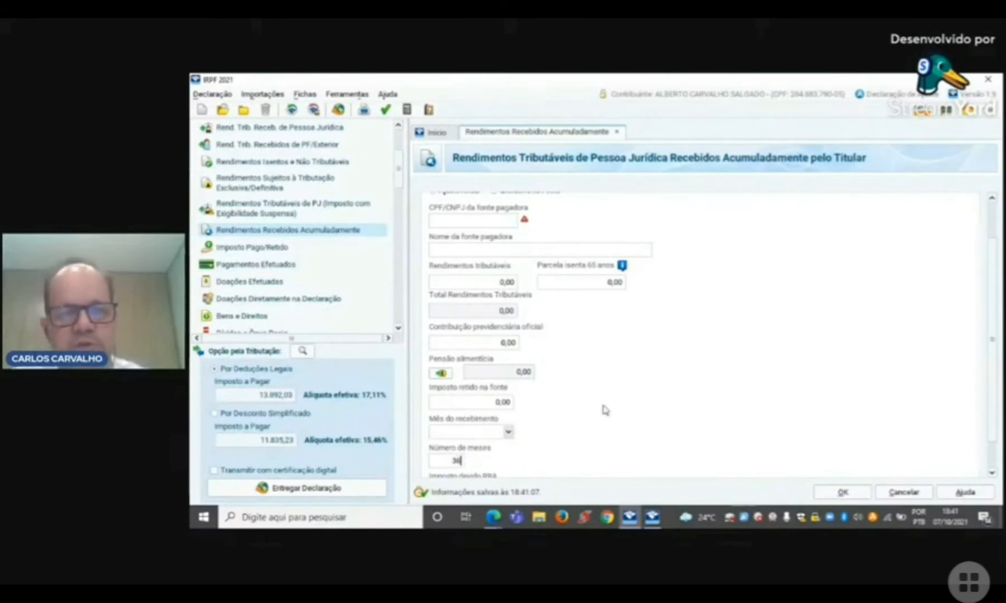
pyautogui.press('Tab')
pyautogui.click(505, 285)
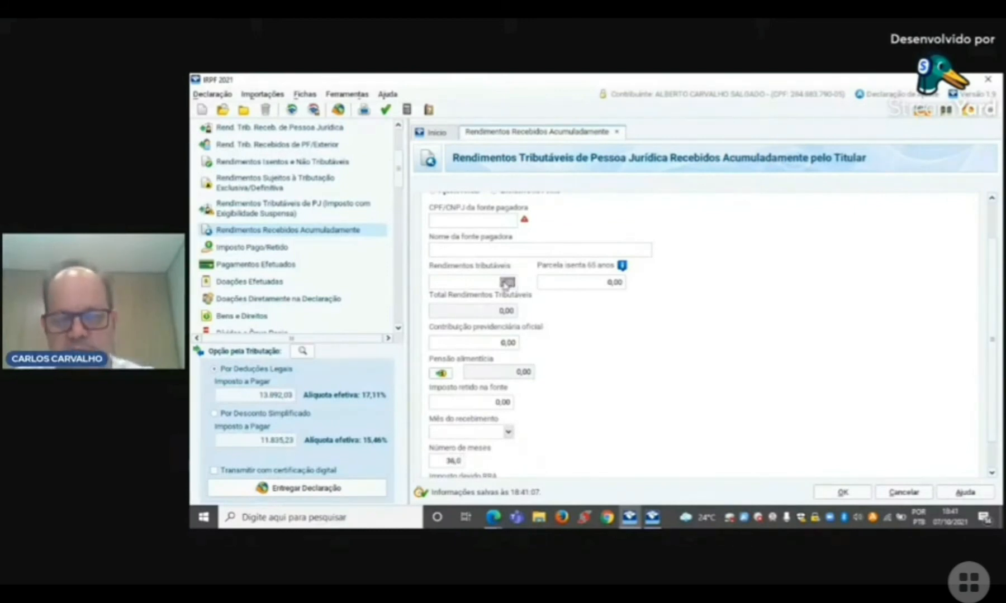
pyautogui.write('10000')
pyautogui.press('Tab')
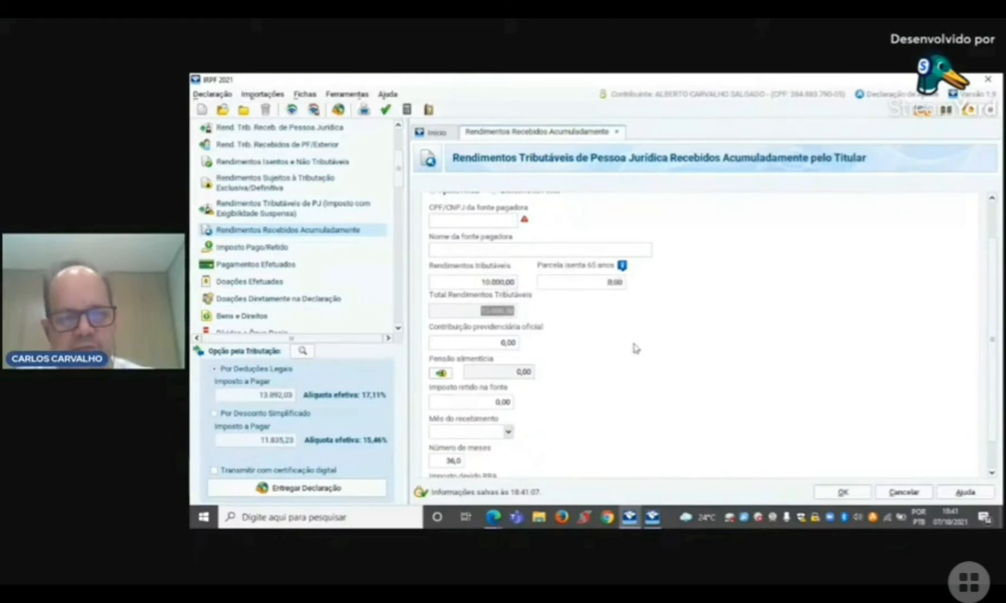
# Step: Set the tax withheld at source (Imposto retido na fonte) for the accumulated income to 1.000,00
pyautogui.press('Tab')
pyautogui.press('Tab')
pyautogui.press('Tab')
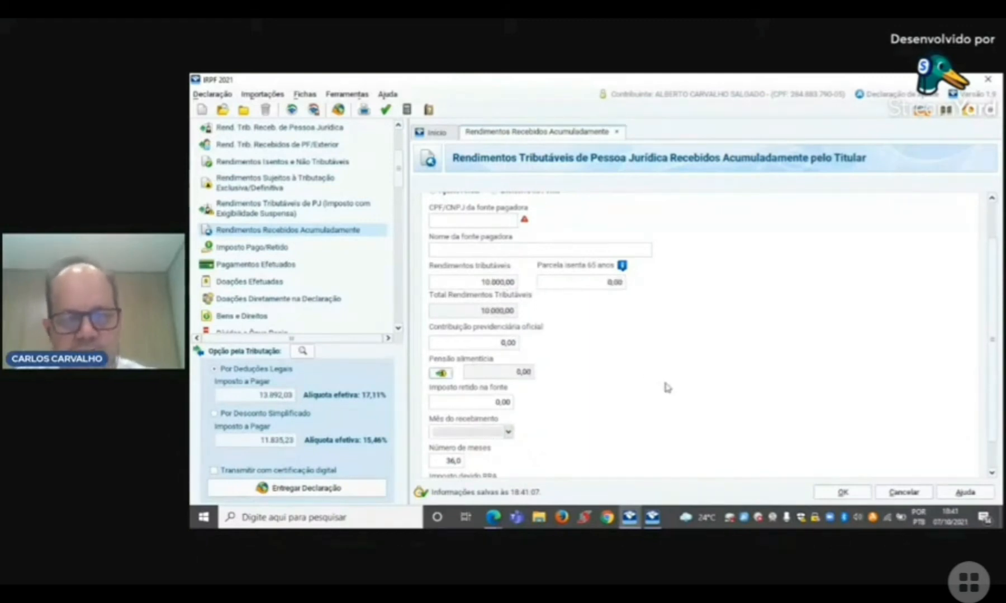
pyautogui.click(505, 403)
pyautogui.write('1000')
pyautogui.press('Tab')
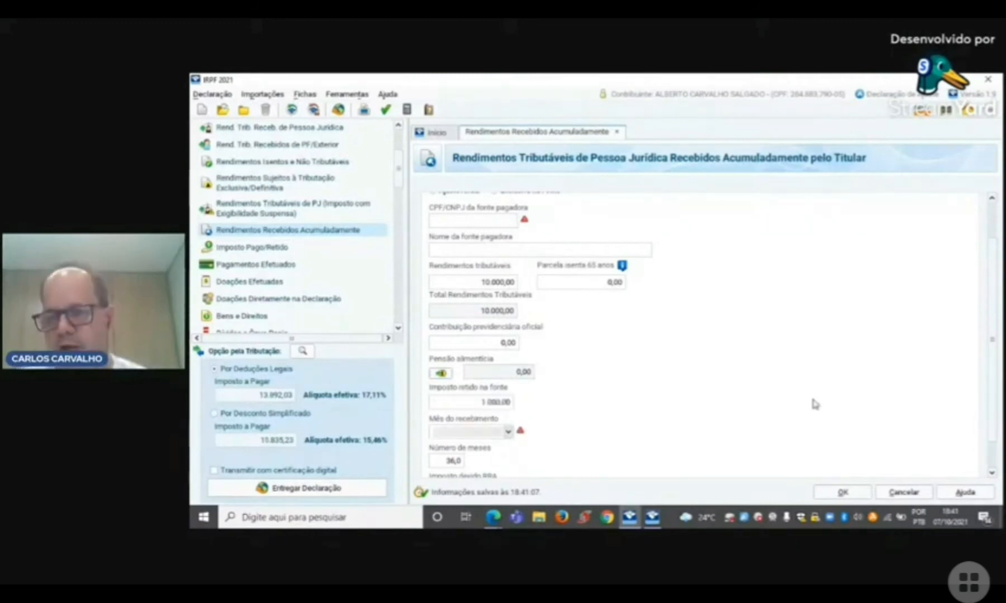
# Step: Try the accumulated income entry with the number of months set to 1 to compare the RRA tax due
pyautogui.scroll(-2, 992, 300)
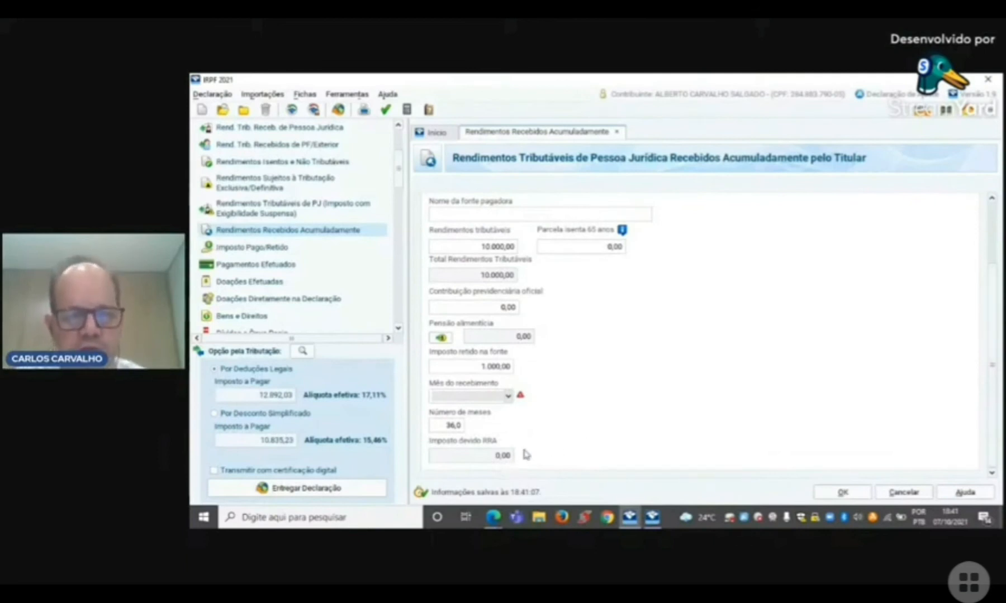
pyautogui.click(453, 428)
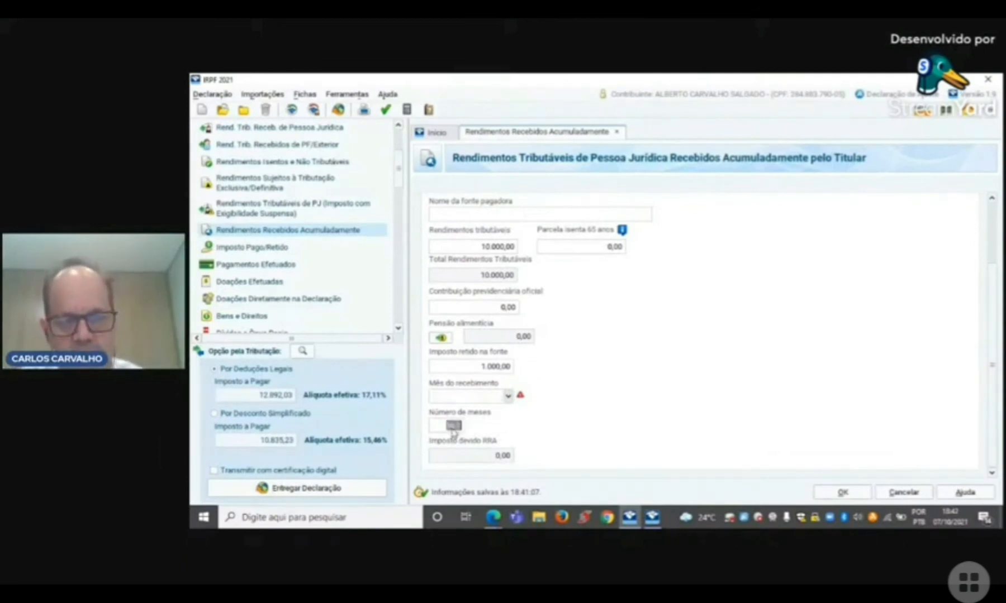
pyautogui.write('1')
pyautogui.press('Tab')
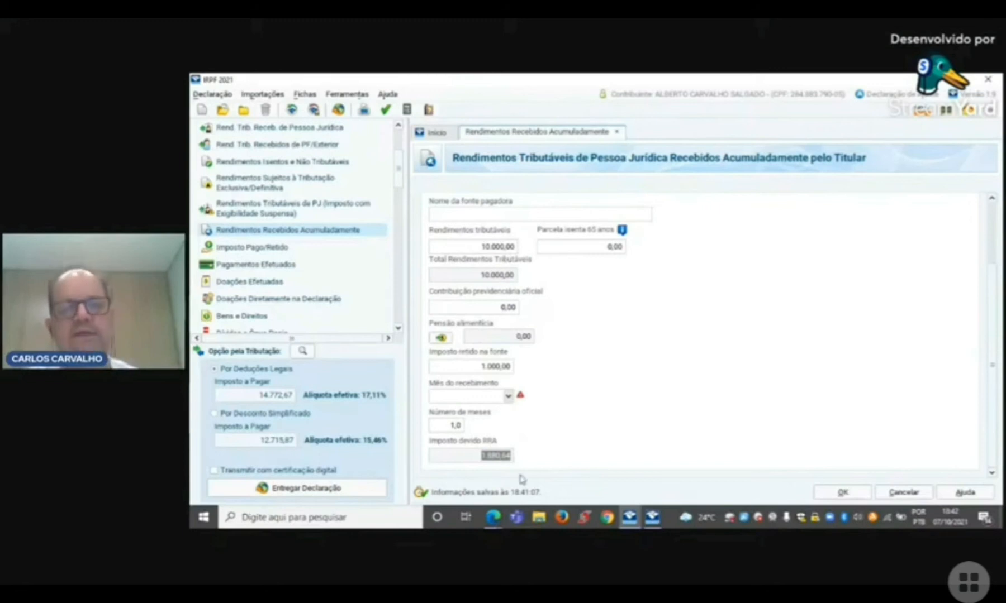
# Step: Set the number of months back to 36 and save the accumulated income entry
pyautogui.click(457, 430)
pyautogui.write('1')
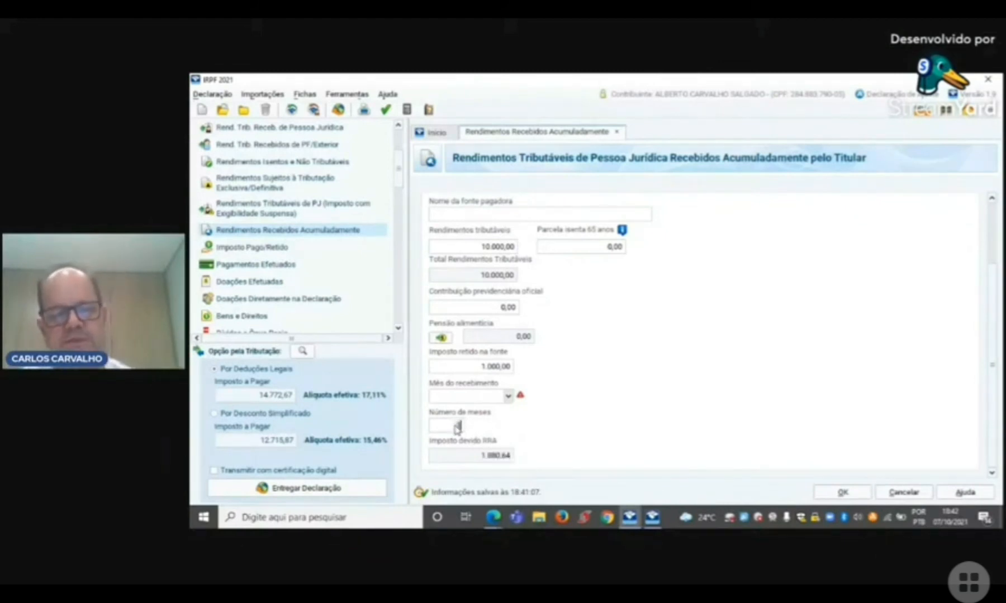
pyautogui.write('6')
pyautogui.press('Tab')
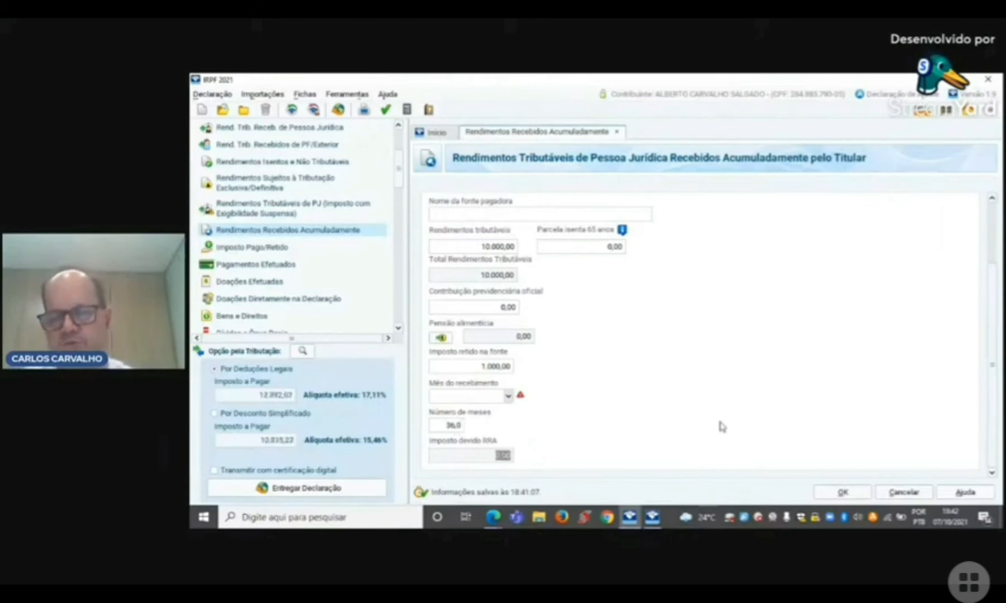
pyautogui.click(848, 494)
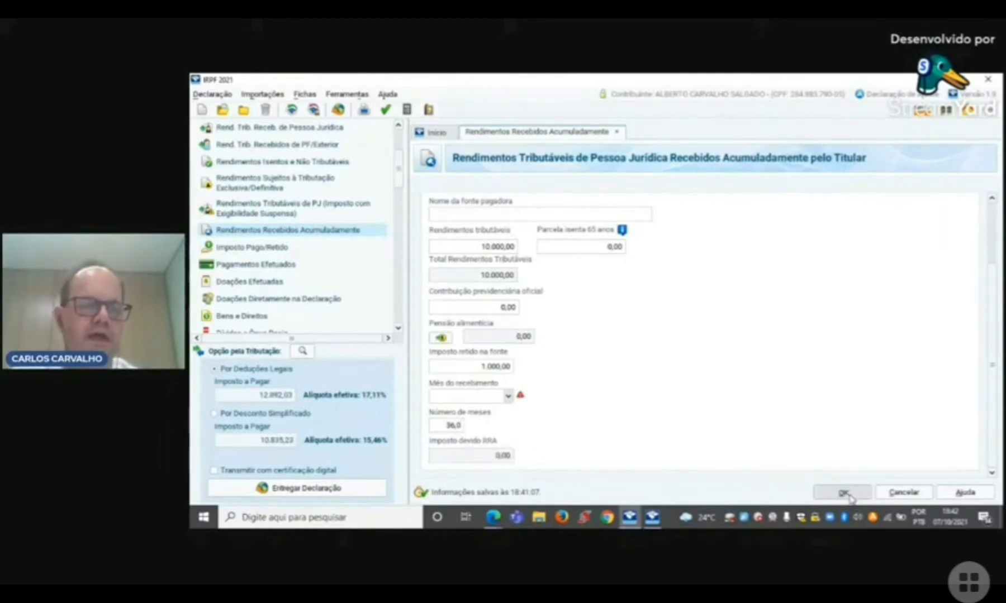
# Step: Open the Imposto Pago/Retido form and look through all its items, from Imposto Complementar to Carnê-Leão dos dependentes
pyautogui.click(269, 247)
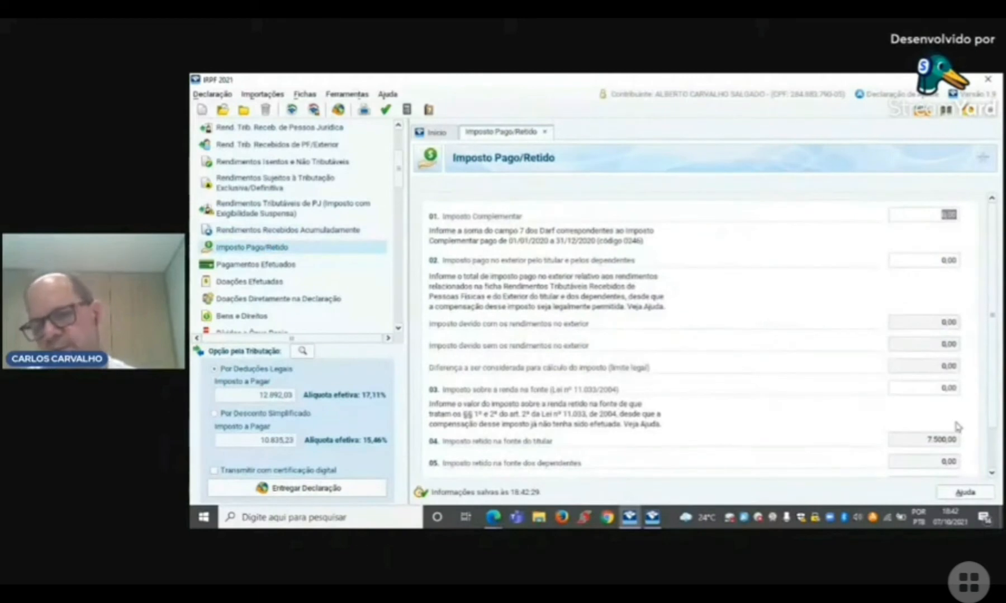
pyautogui.moveTo(998, 386); pyautogui.dragTo(995, 429)
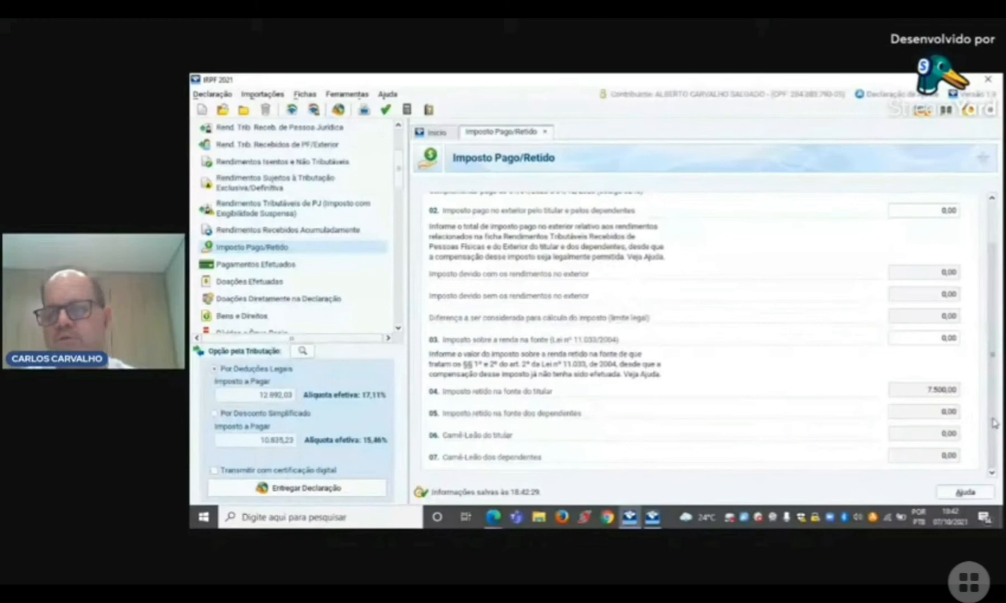
pyautogui.moveTo(993, 423); pyautogui.dragTo(990, 356)
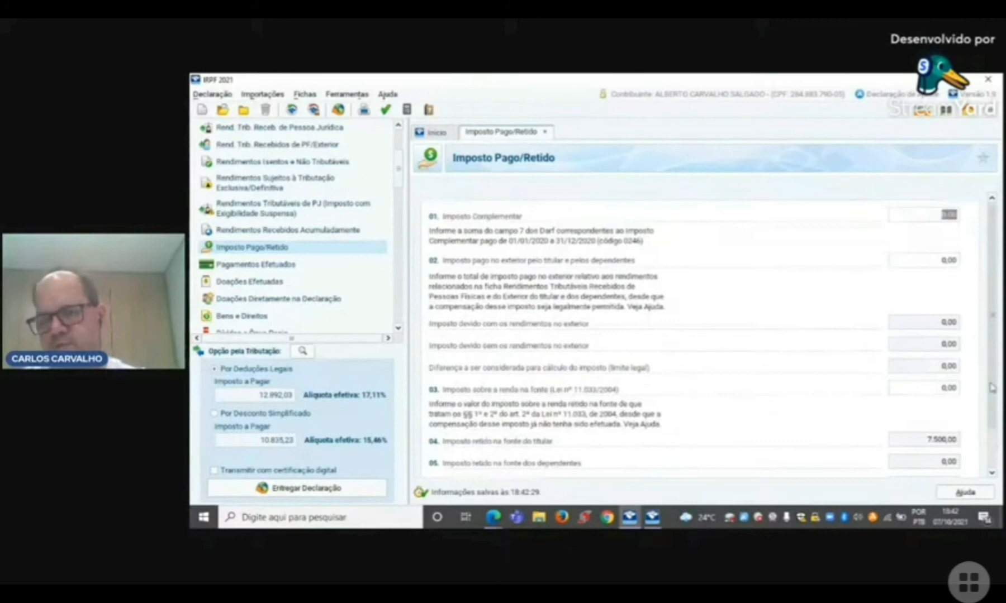
pyautogui.scroll(-2, 992, 387)
pyautogui.scroll(2, 990, 383)
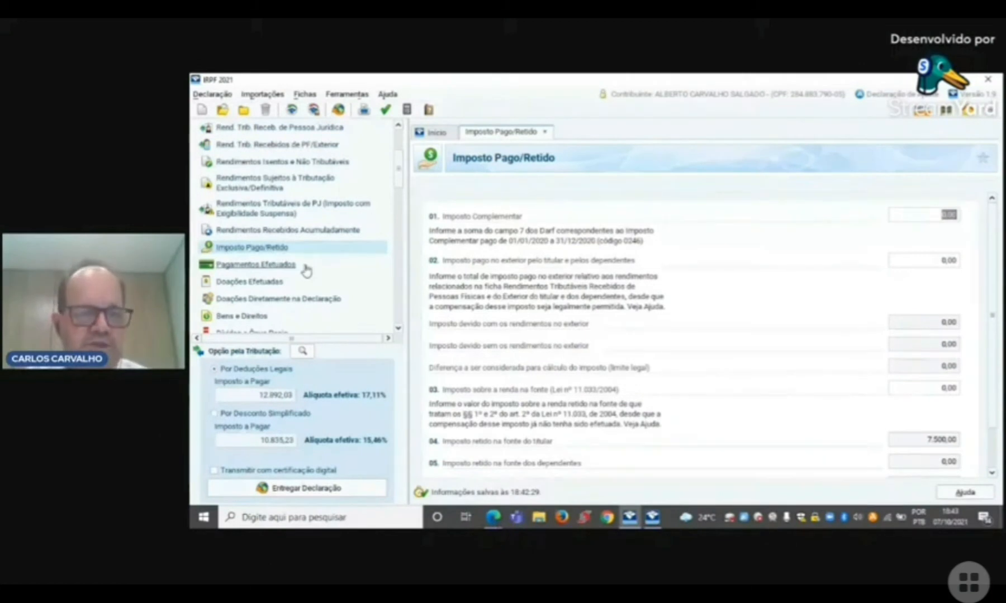
# Step: Add a new entry in Pagamentos Efetuados, look through the payment codes and choose 01 - Instrução no Brasil
pyautogui.click(263, 265)
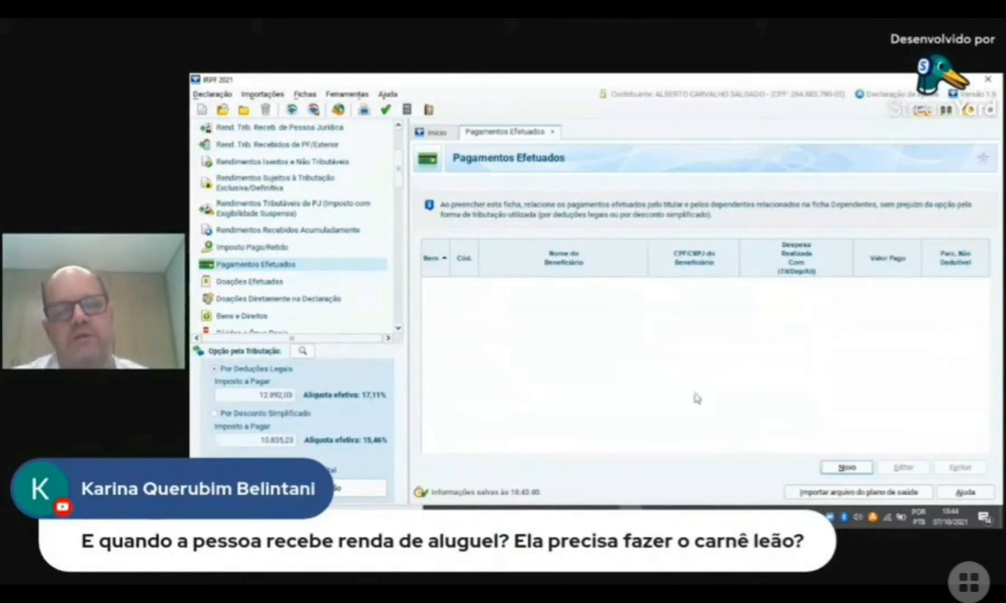
pyautogui.click(838, 468)
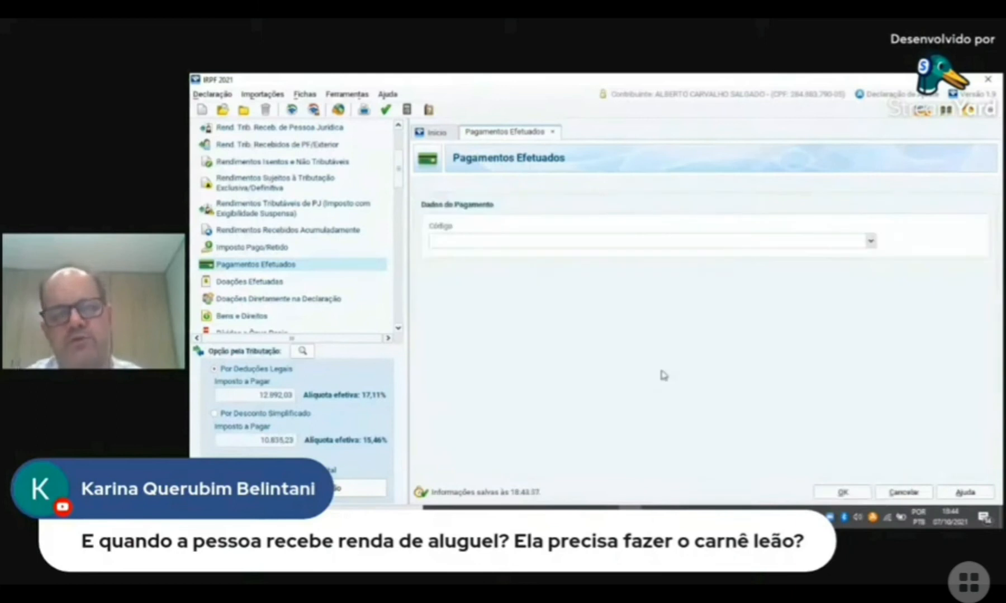
pyautogui.click(871, 243)
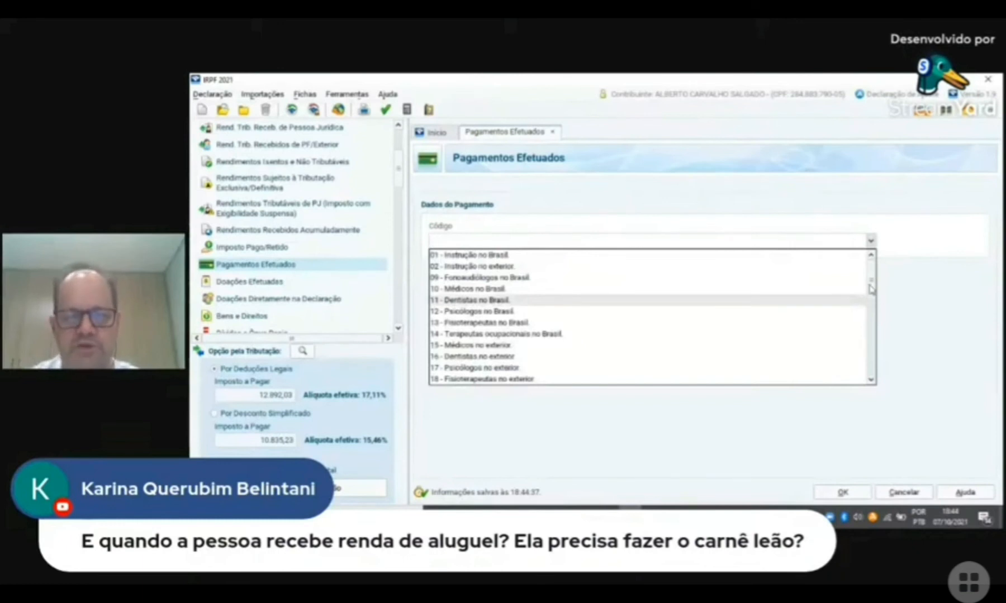
pyautogui.scroll(-3, 870, 314)
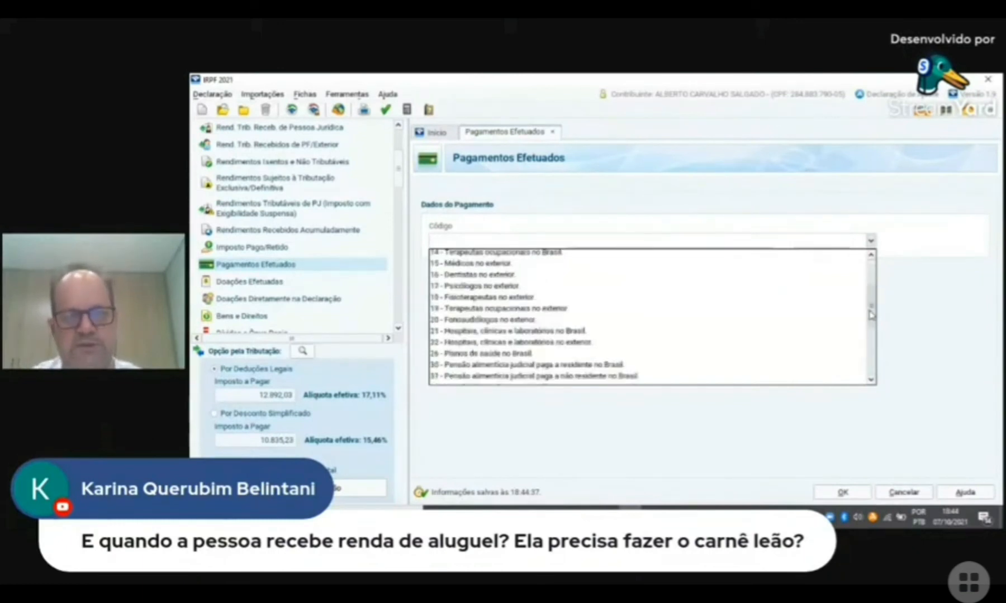
pyautogui.scroll(-3, 872, 330)
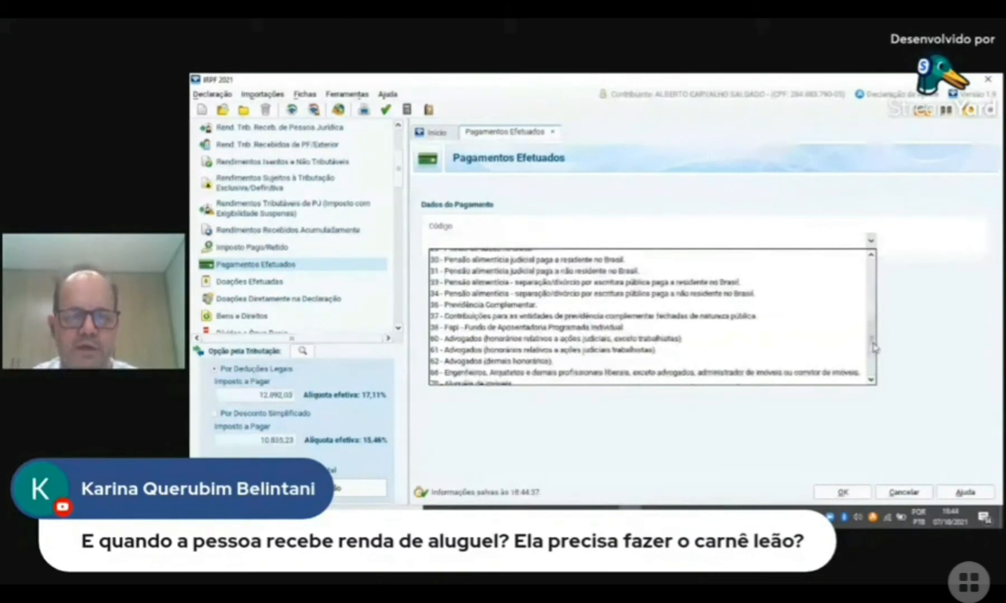
pyautogui.moveTo(873, 347); pyautogui.dragTo(873, 279)
pyautogui.click(492, 255)
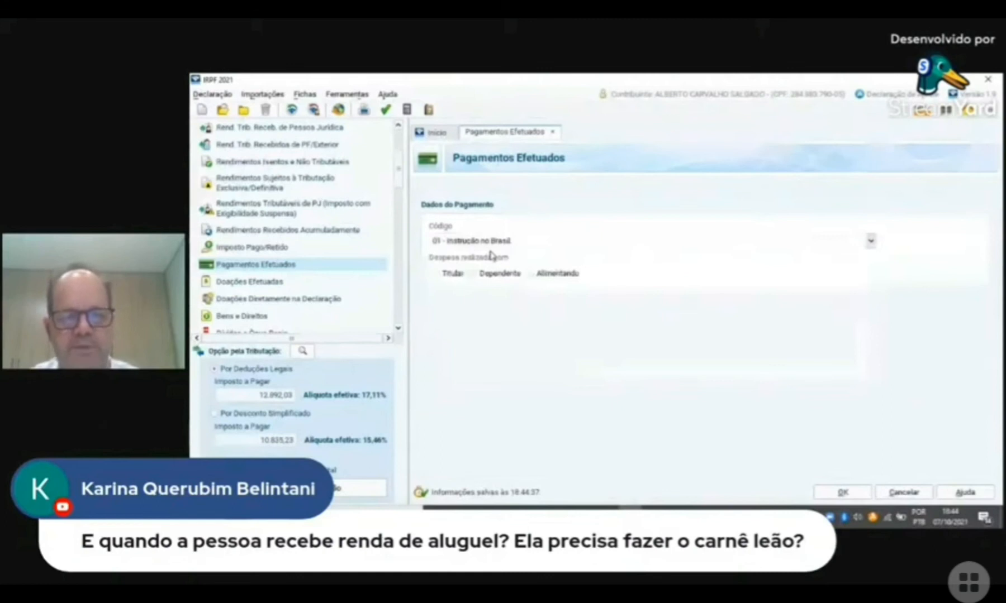
# Step: Assign the education expense to the Titular, set the amount paid to 5.000,00 and save the payment
pyautogui.click(436, 273)
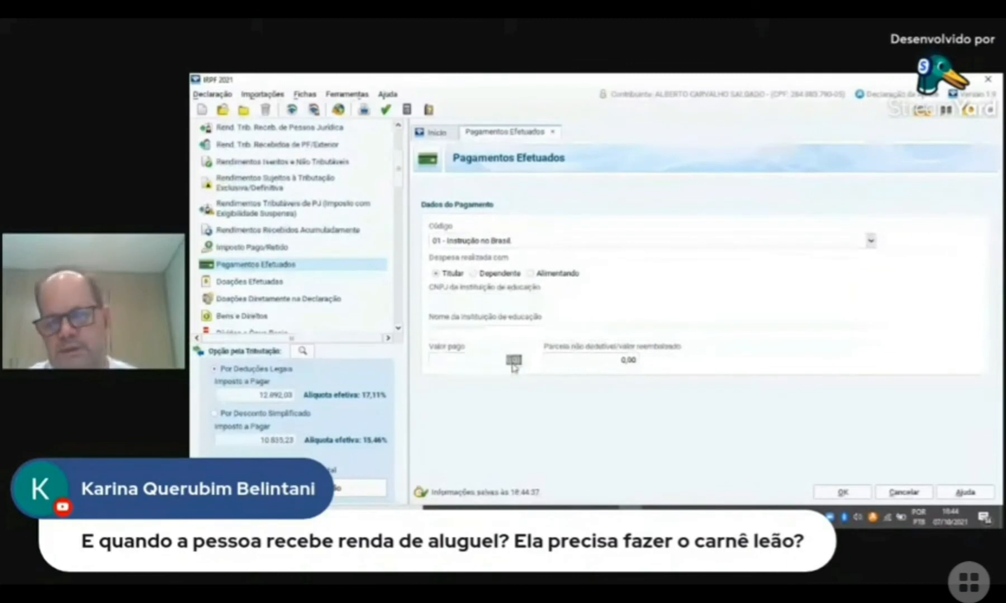
pyautogui.write('5000')
pyautogui.press('Tab')
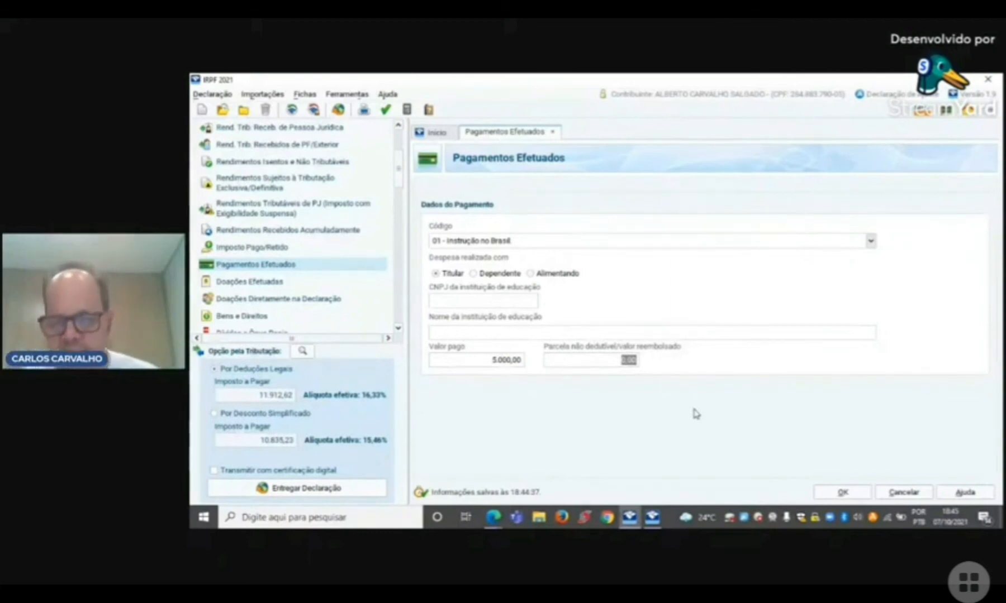
pyautogui.click(843, 493)
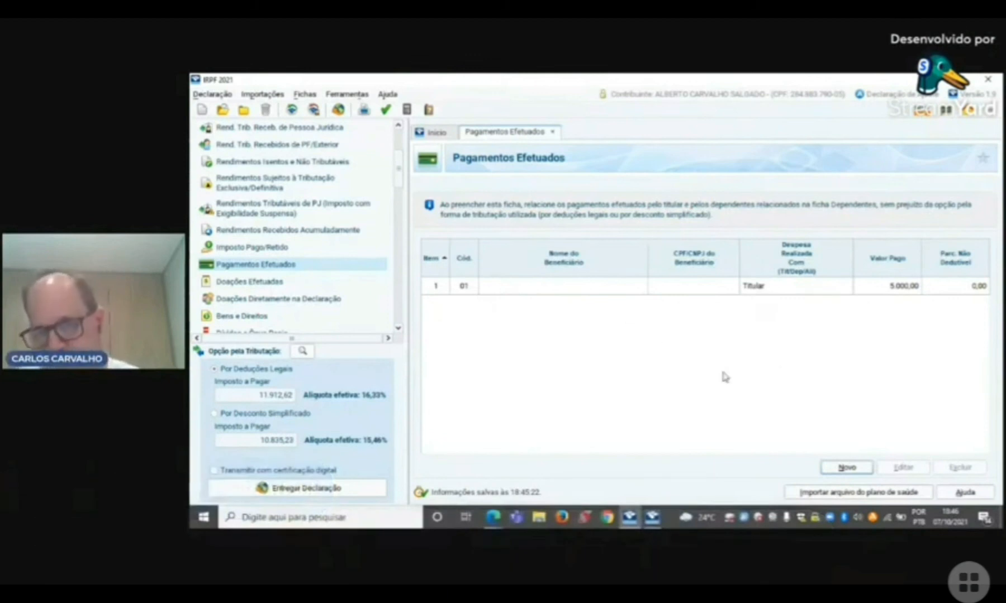
# Step: Add a payment with code 26 - Planos de saúde no Brasil for the Titular and set the amount paid to 3.000,00
pyautogui.click(847, 468)
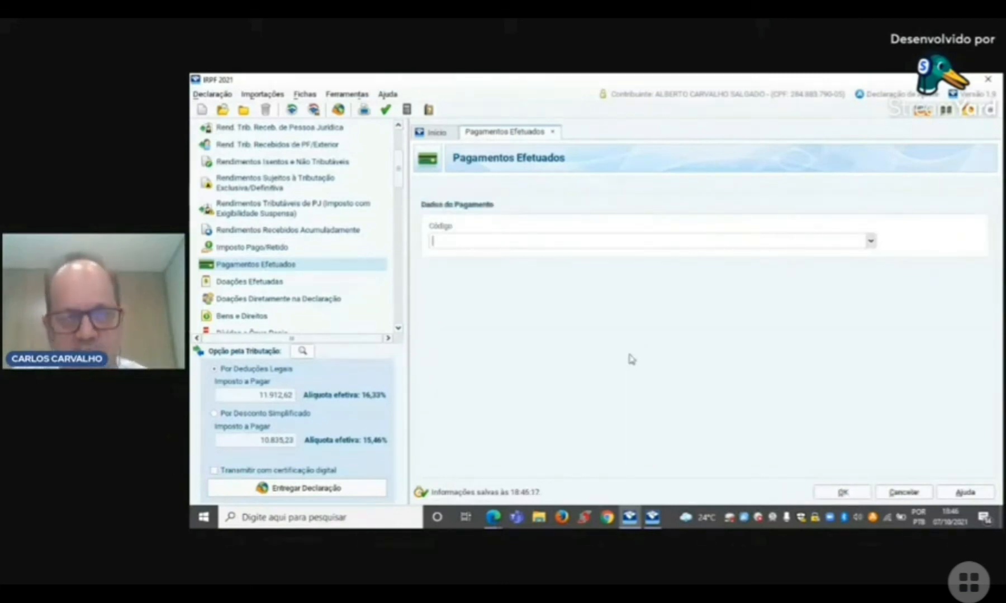
pyautogui.write('PLA')
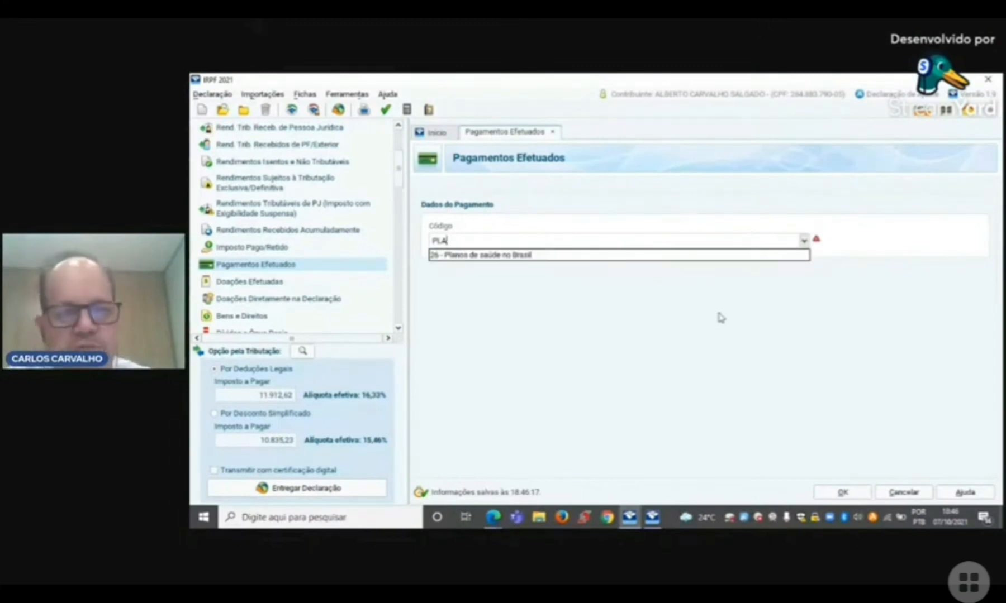
pyautogui.click(530, 256)
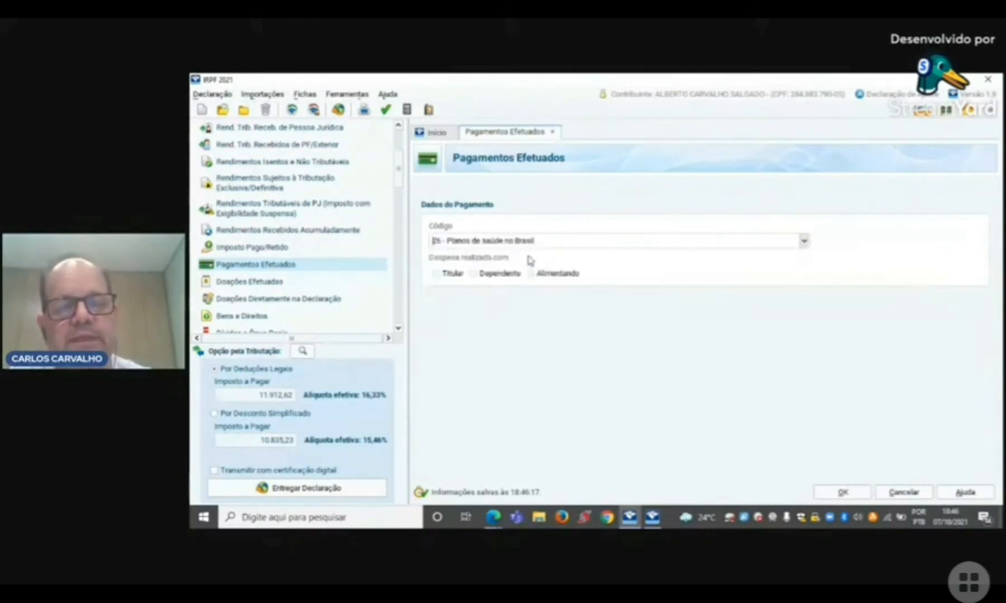
pyautogui.click(436, 274)
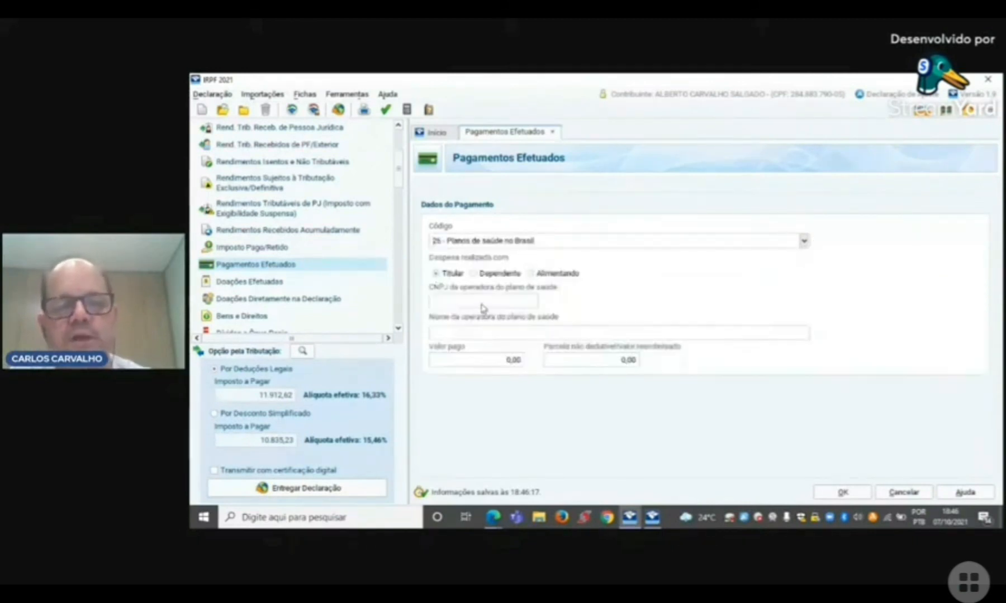
pyautogui.click(509, 361)
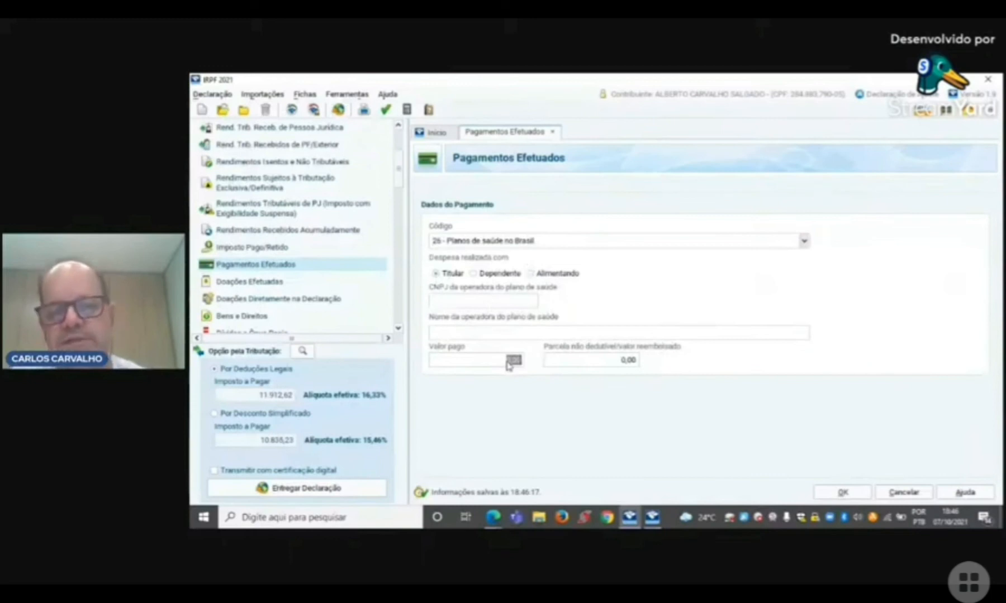
pyautogui.write('3000')
pyautogui.press('Tab')
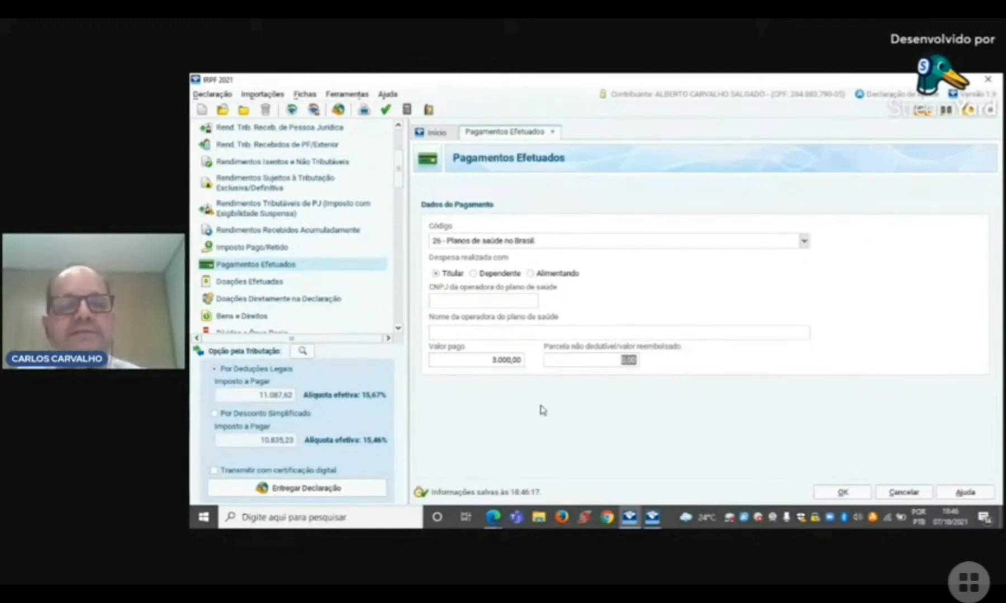
# Step: View the dependents available for the health plan expense, assign it back to the Titular and save the payment
pyautogui.click(479, 276)
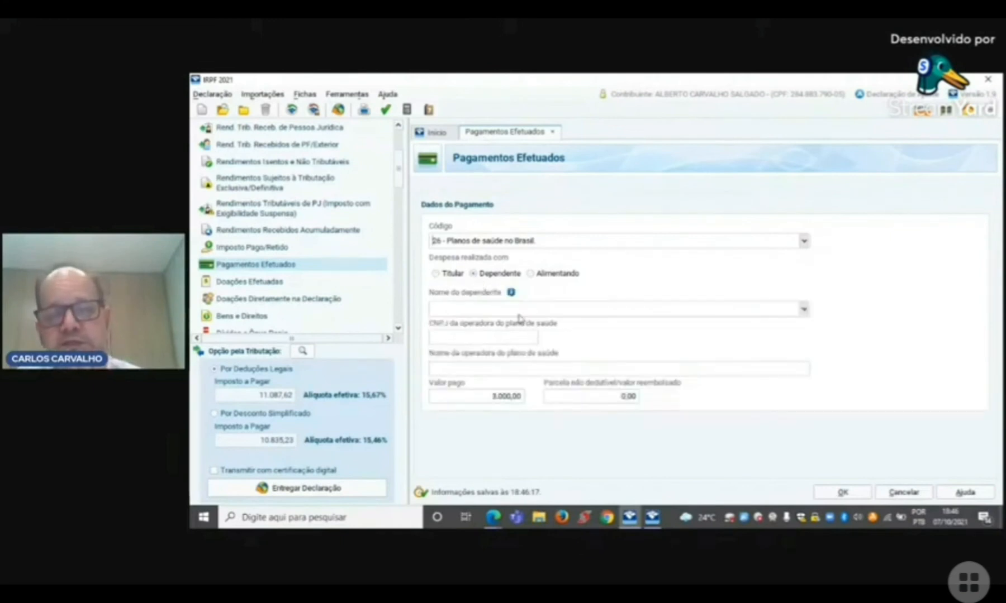
pyautogui.click(803, 310)
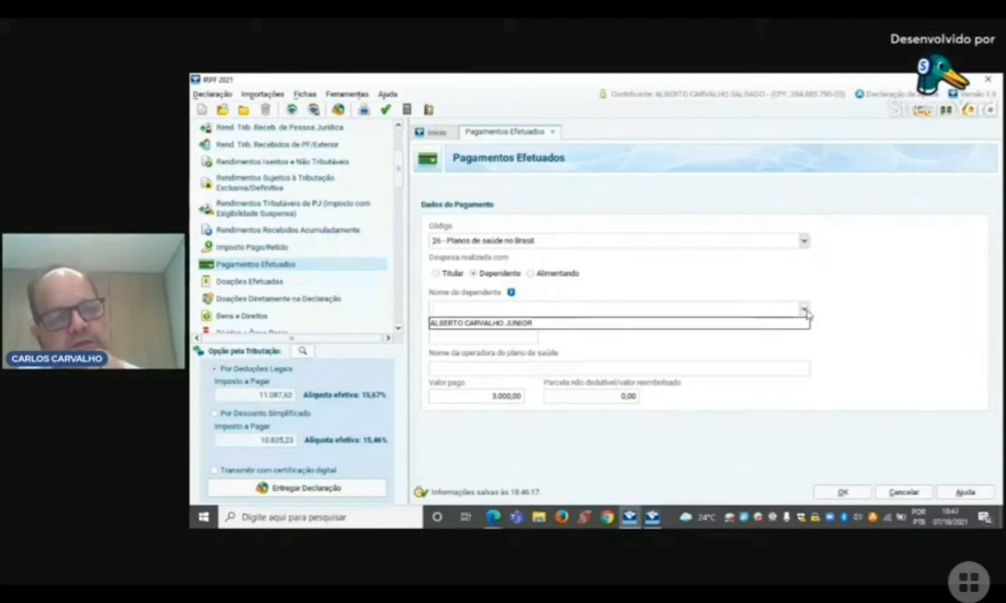
pyautogui.click(806, 313)
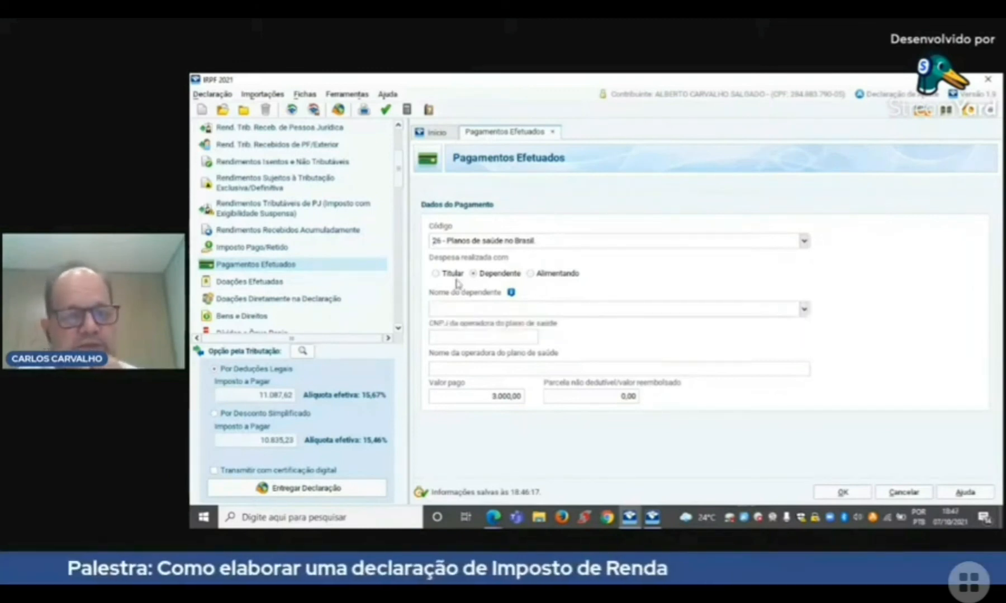
pyautogui.click(437, 275)
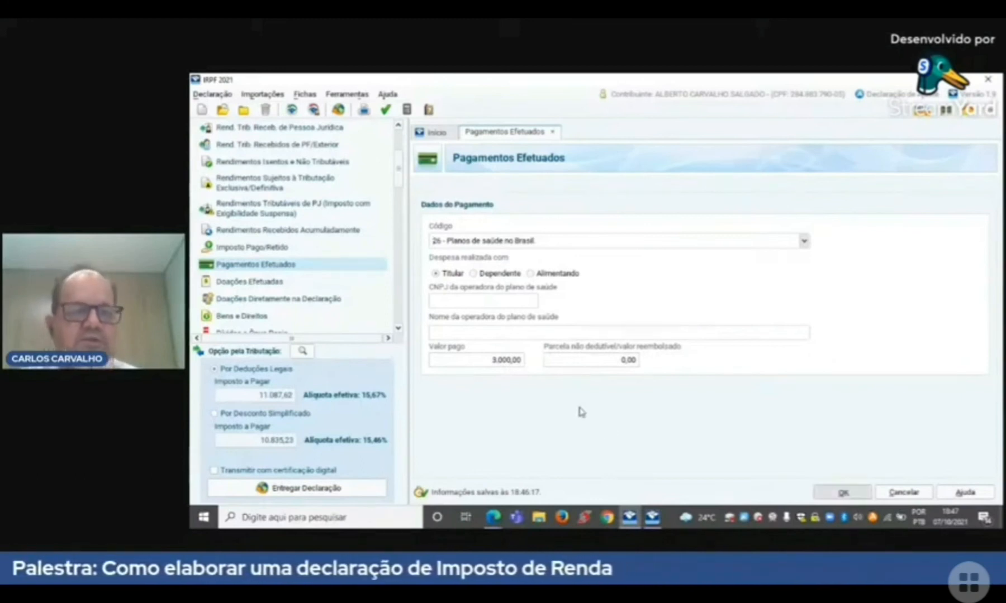
pyautogui.click(843, 492)
# Step: Start a new entry in Doações Efetuadas, look through the donation codes and cancel the entry
pyautogui.click(399, 329)
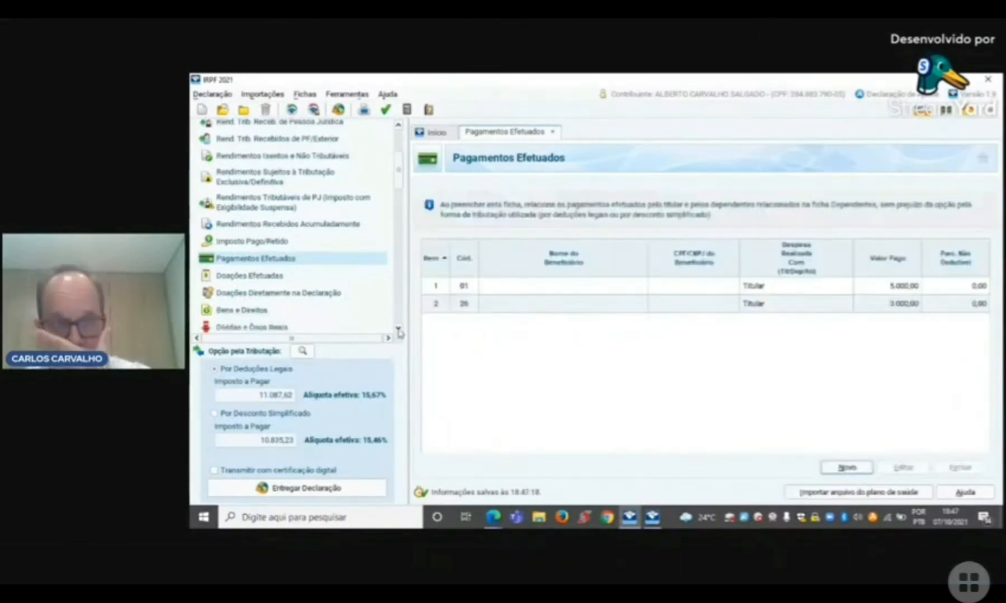
pyautogui.click(398, 329)
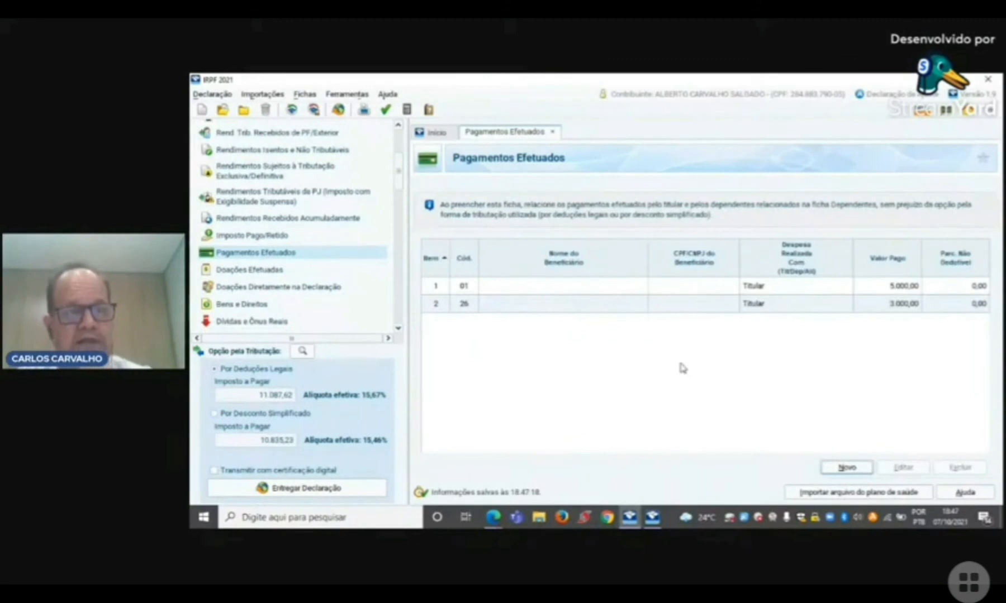
pyautogui.click(268, 273)
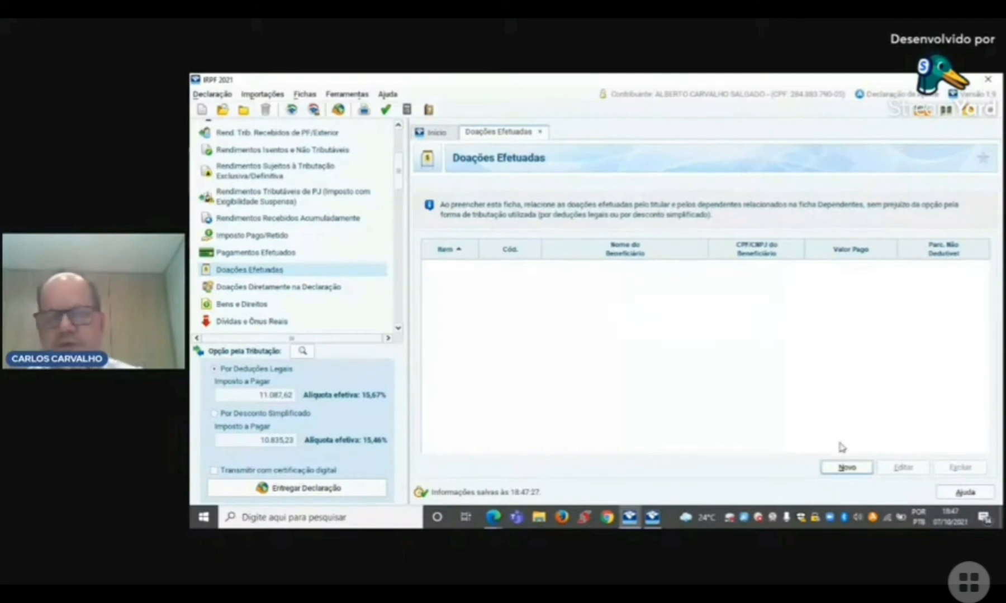
pyautogui.click(855, 469)
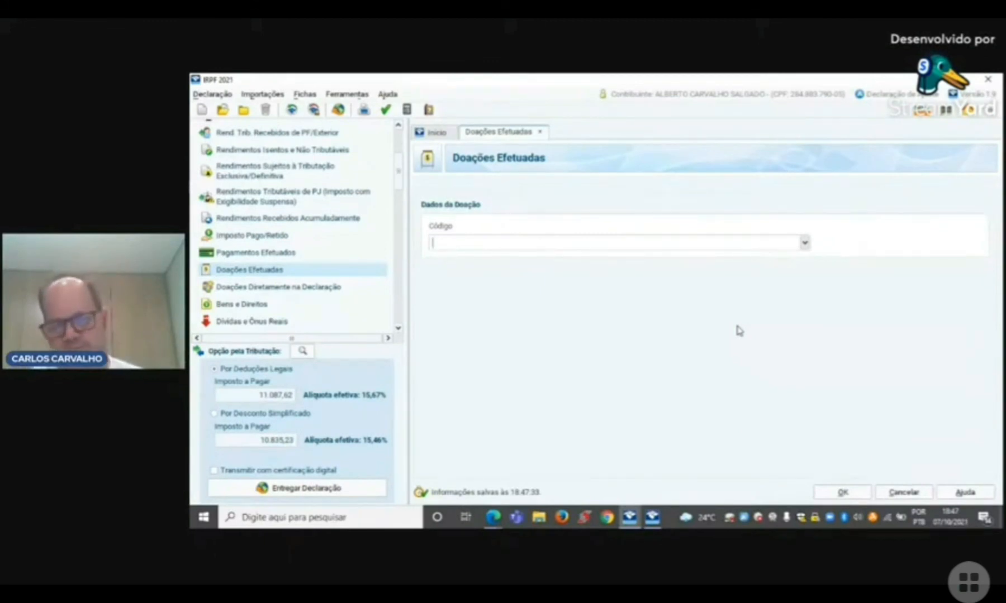
pyautogui.click(805, 242)
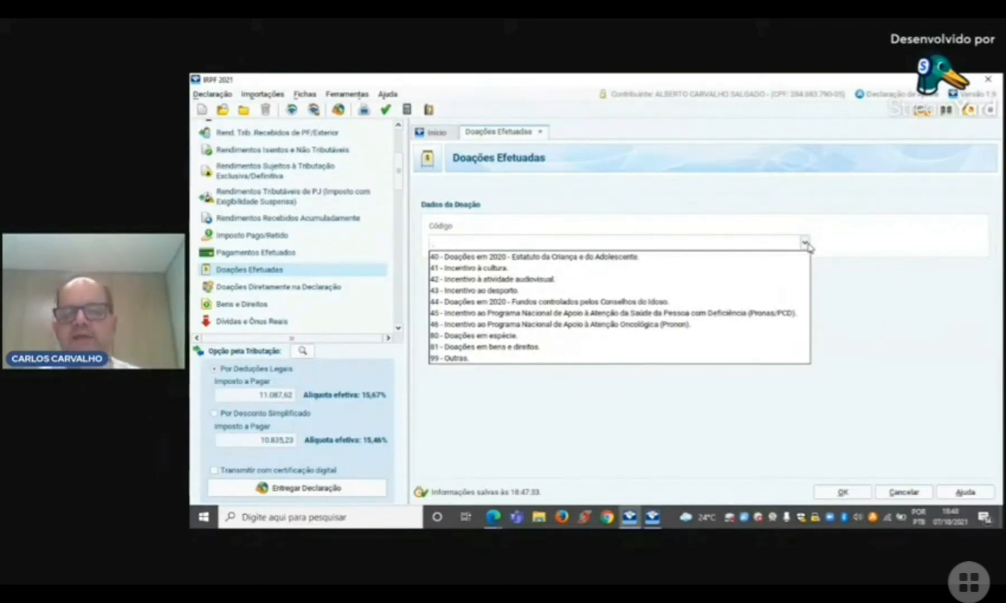
pyautogui.click(819, 404)
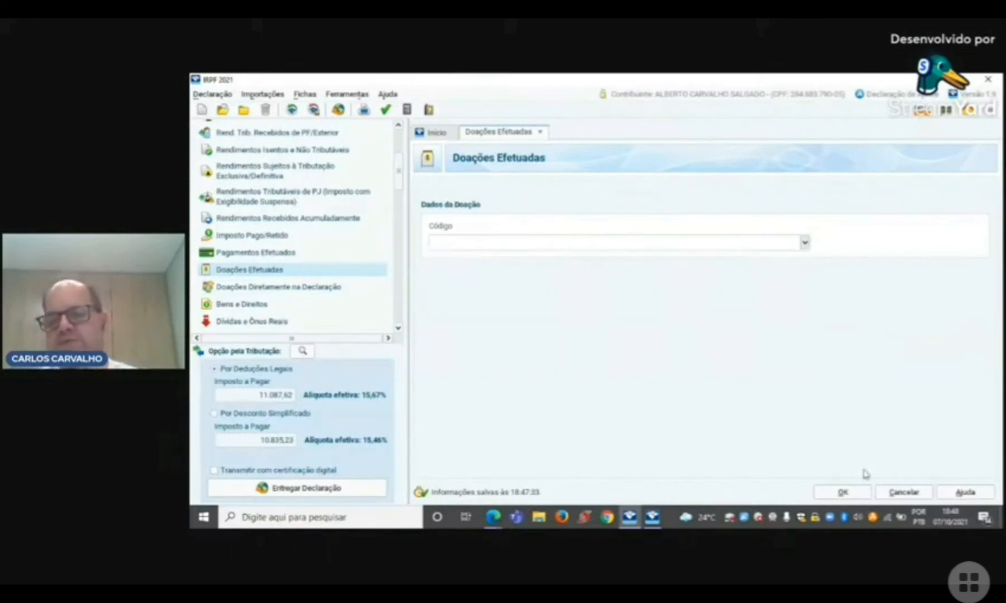
pyautogui.click(896, 489)
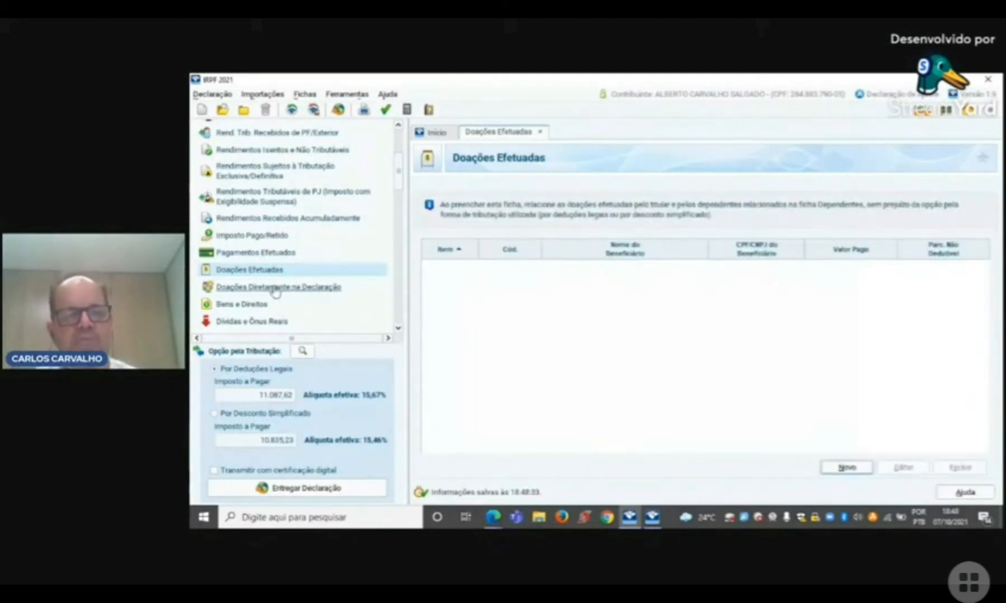
# Step: Open Doações Diretamente na Declaração and look at the Idoso and Criança e Adolescente donation lists
pyautogui.click(273, 288)
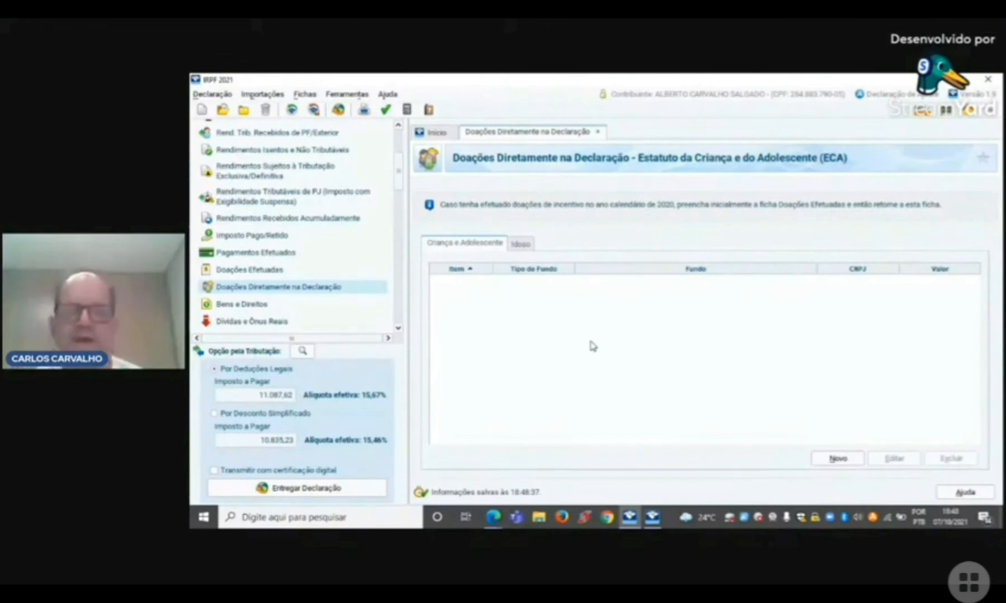
pyautogui.click(520, 245)
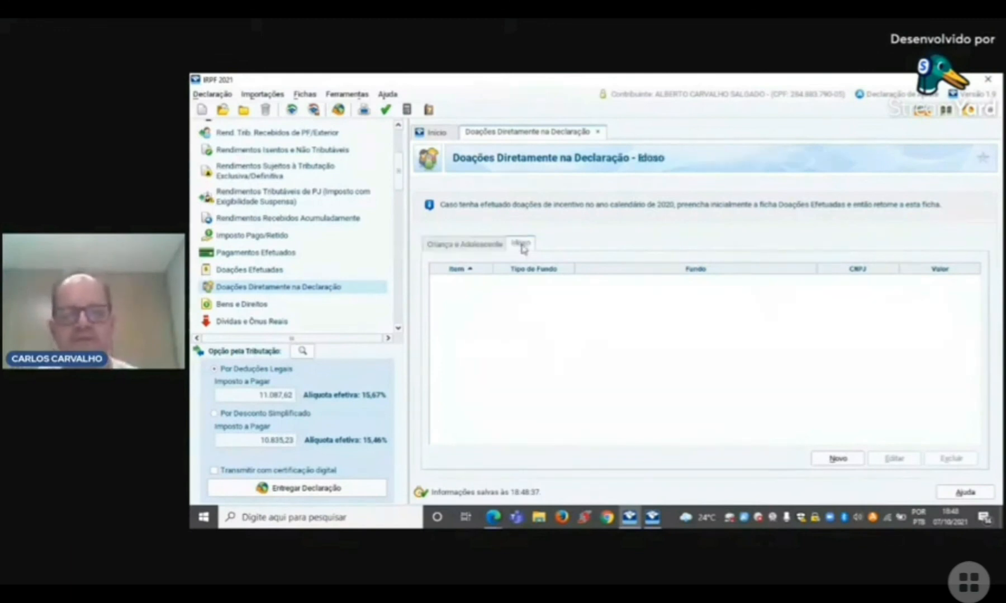
pyautogui.click(478, 245)
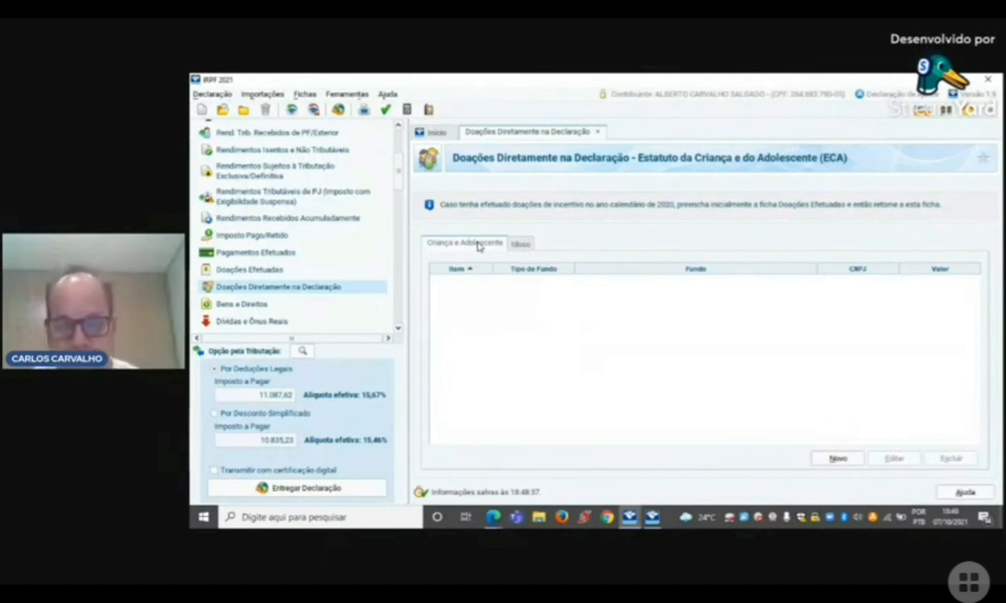
# Step: Add a Criança e Adolescente donation to the Municipal fund of Contagem in MG - Minas Gerais
pyautogui.click(845, 464)
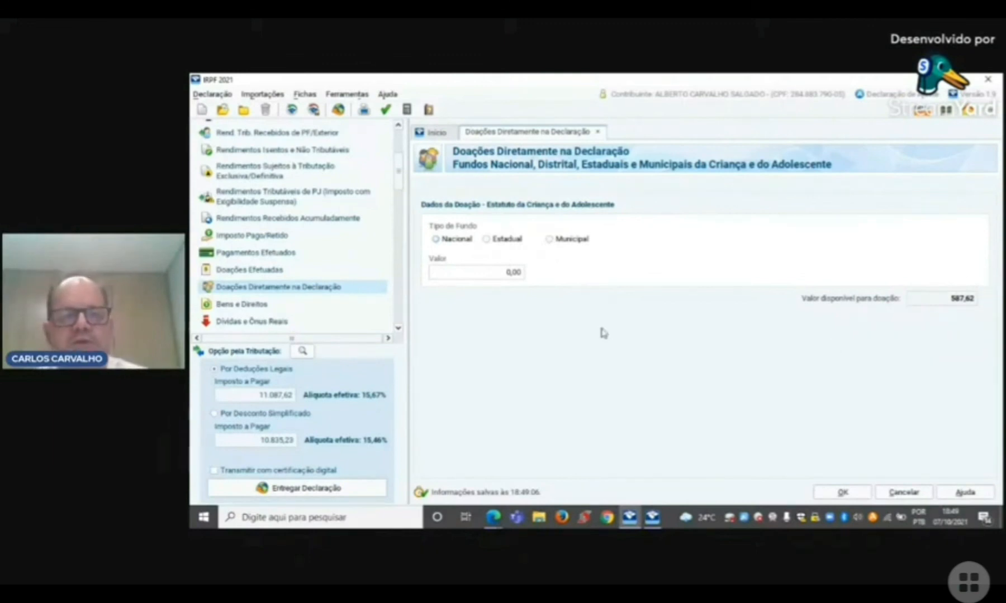
pyautogui.click(549, 239)
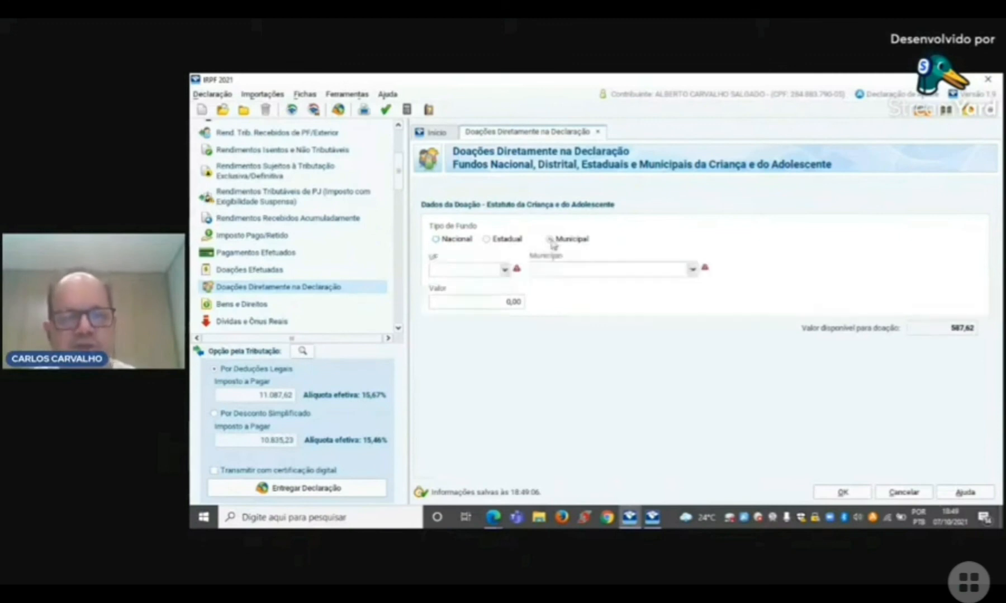
pyautogui.click(495, 273)
pyautogui.write('MG - Minas Gerais')
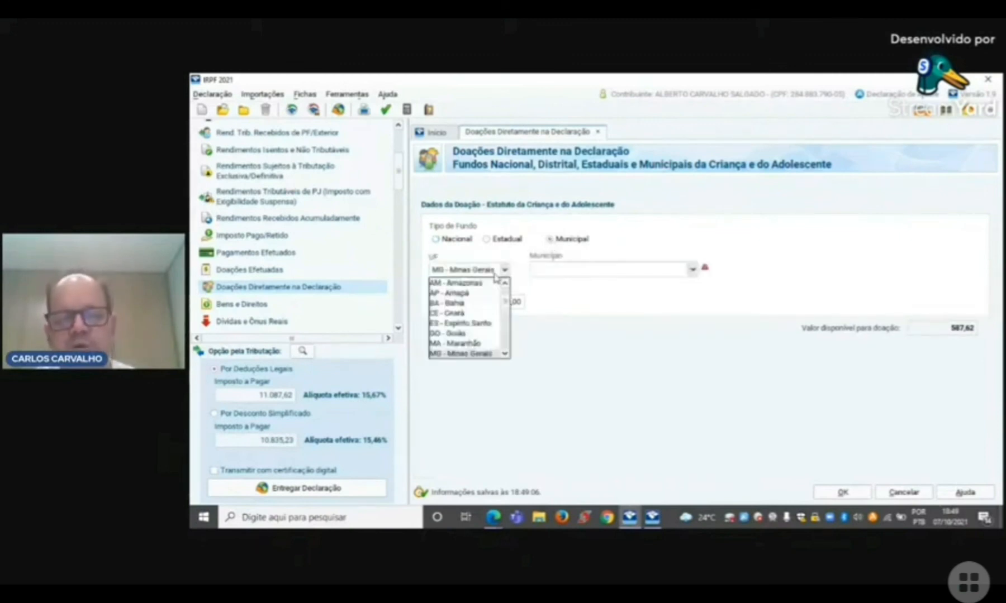
pyautogui.press('Tab')
pyautogui.write('CONTA')
pyautogui.press('Tab')
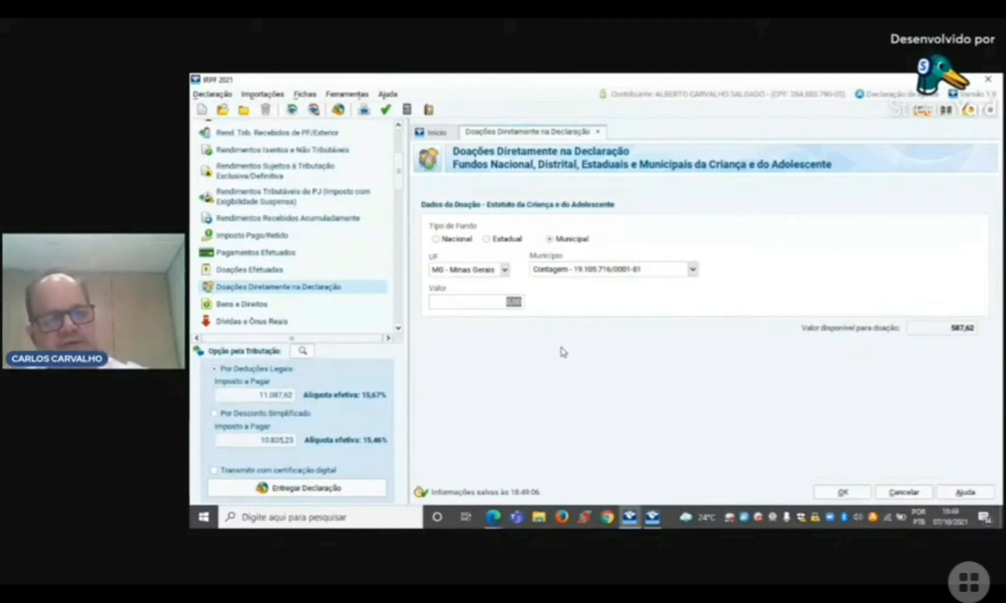
# Step: Set the donation to the Contagem fund to 587,62 and save it
pyautogui.write('587,62')
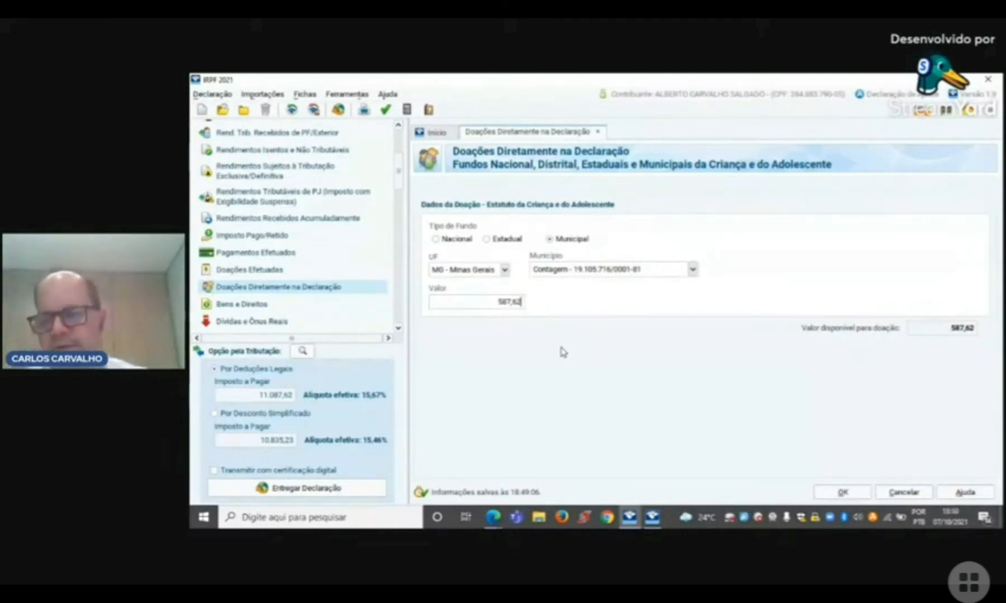
pyautogui.press('Tab')
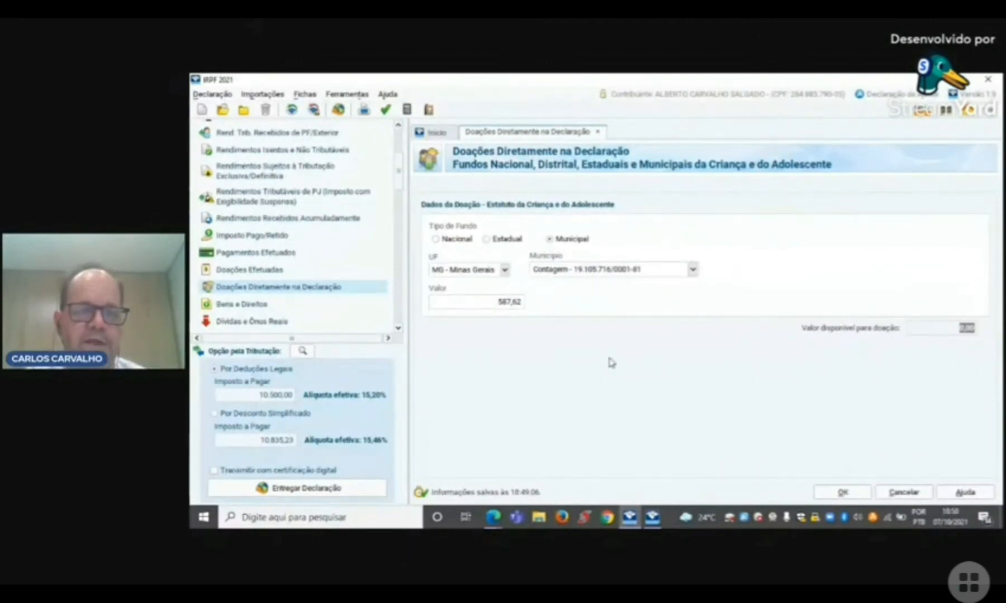
pyautogui.click(842, 492)
# Step: Add a new item in Bens e Direitos with code 11 - Apartamento
pyautogui.click(399, 329)
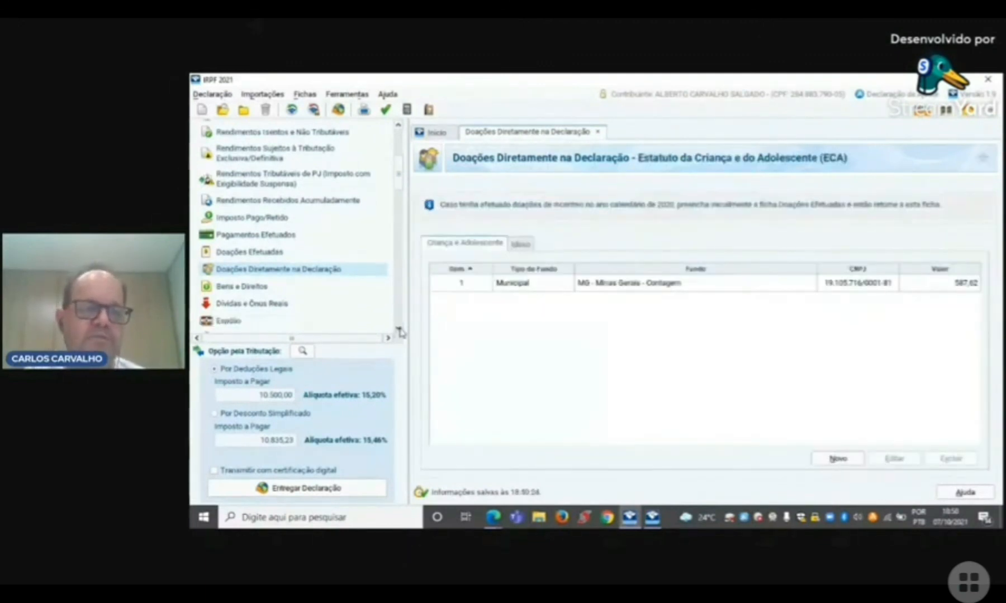
pyautogui.click(399, 329)
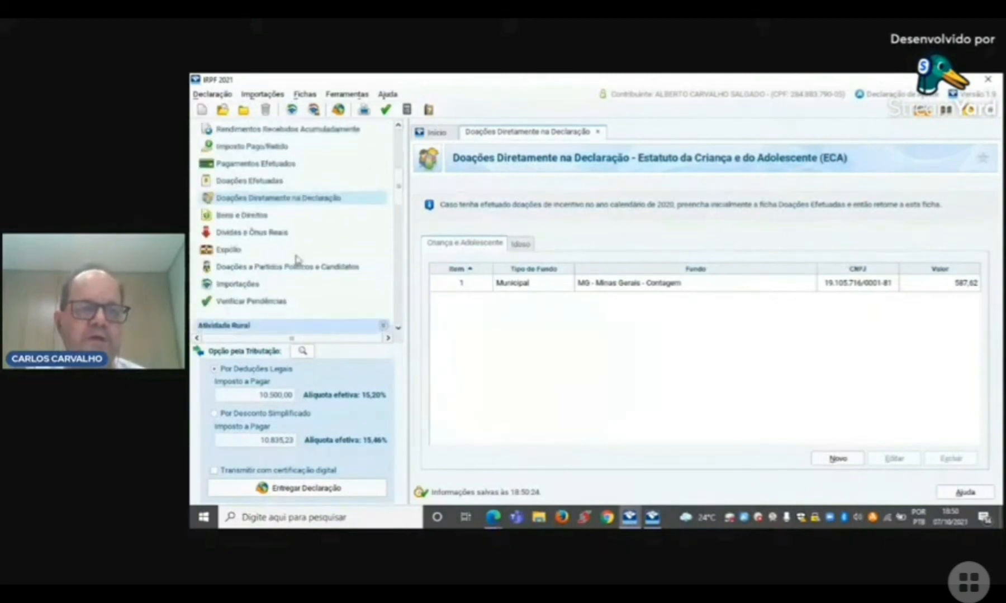
pyautogui.click(251, 215)
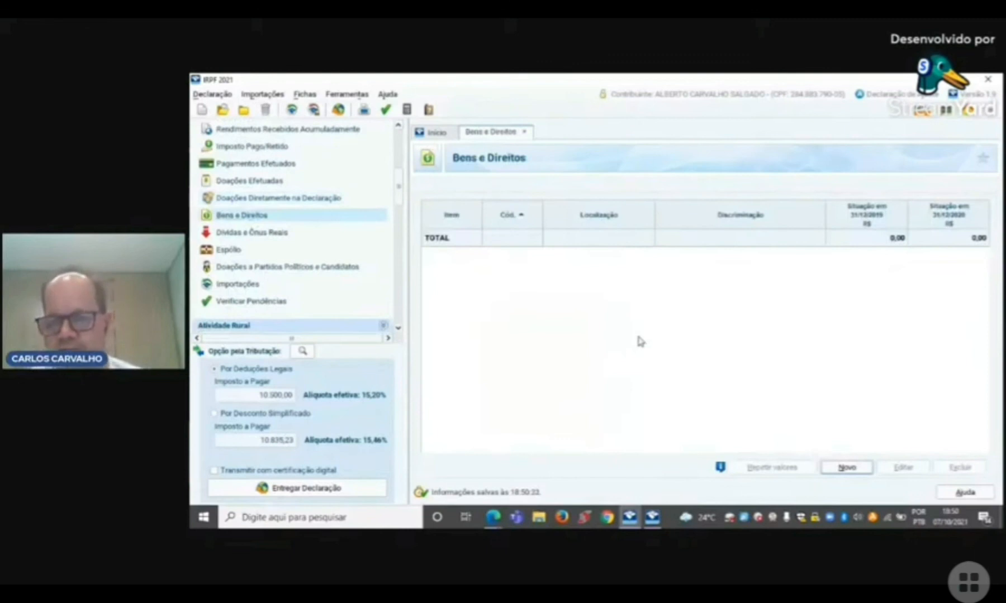
pyautogui.click(849, 468)
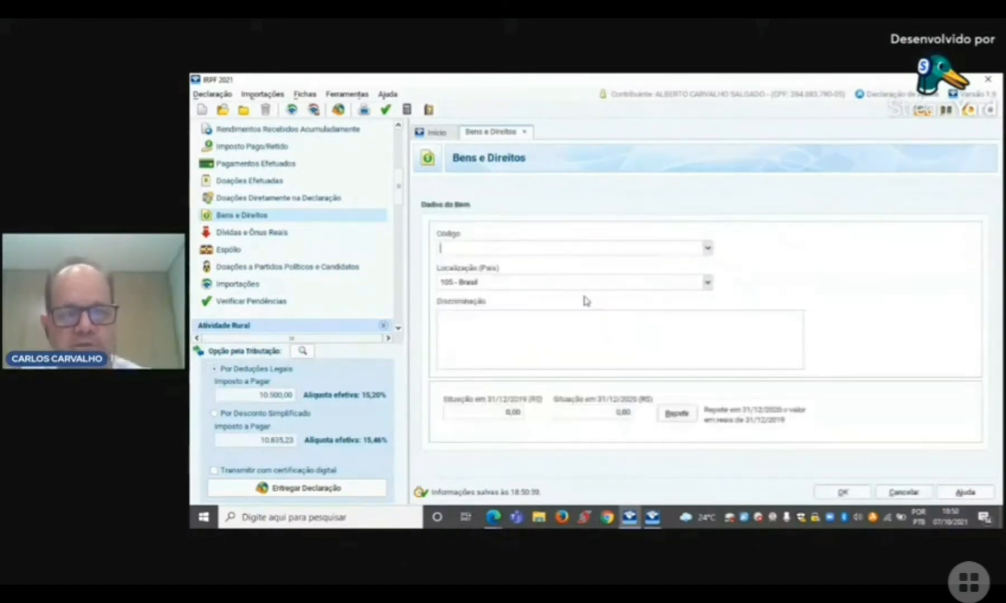
pyautogui.write('11')
pyautogui.click(485, 267)
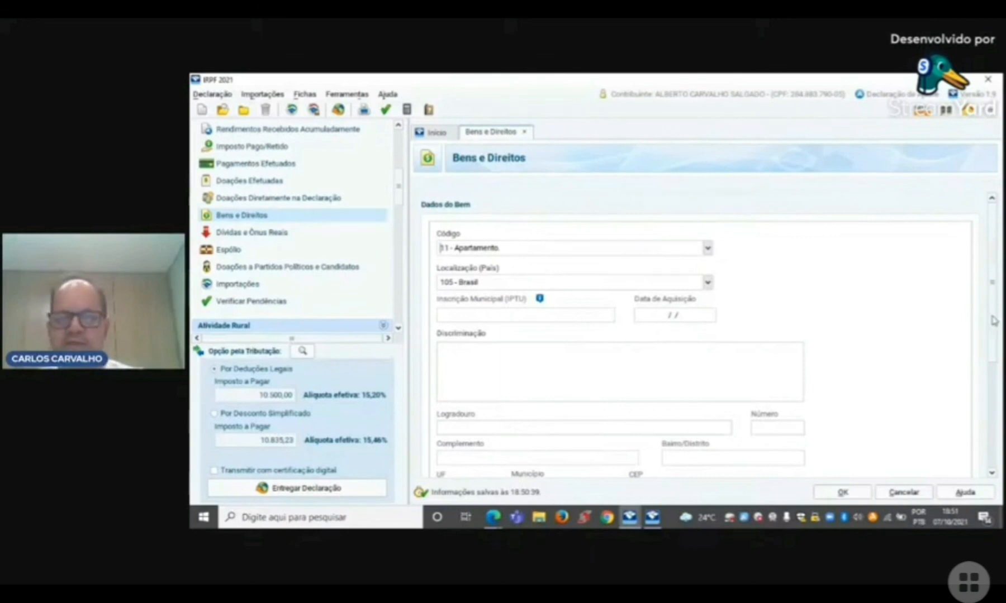
# Step: Set the apartment's Situação em 31/12/2019 and Situação em 31/12/2020 to 100.000,00 each
pyautogui.moveTo(993, 320); pyautogui.dragTo(1000, 413)
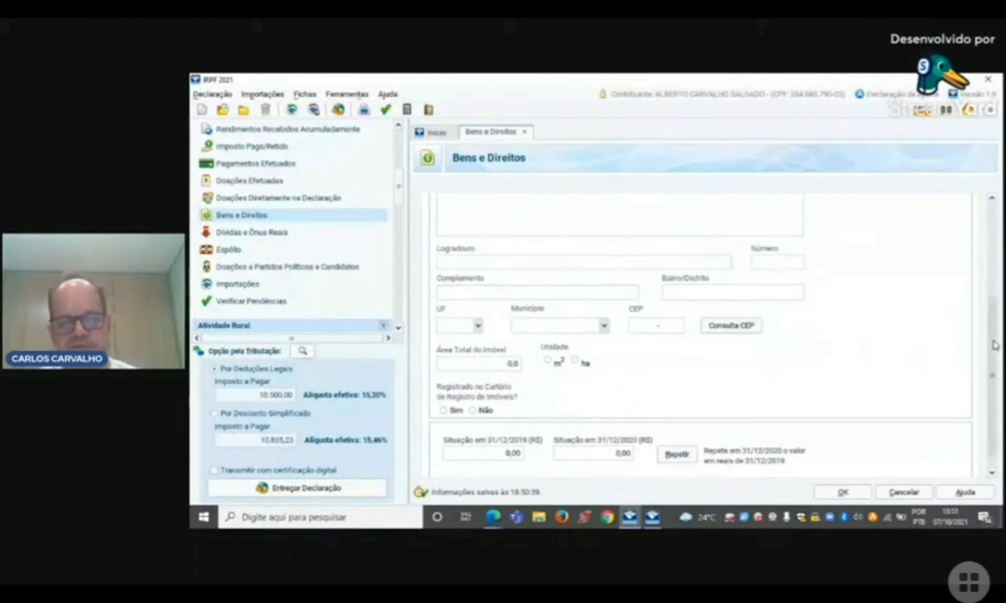
pyautogui.scroll(-1, 995, 345)
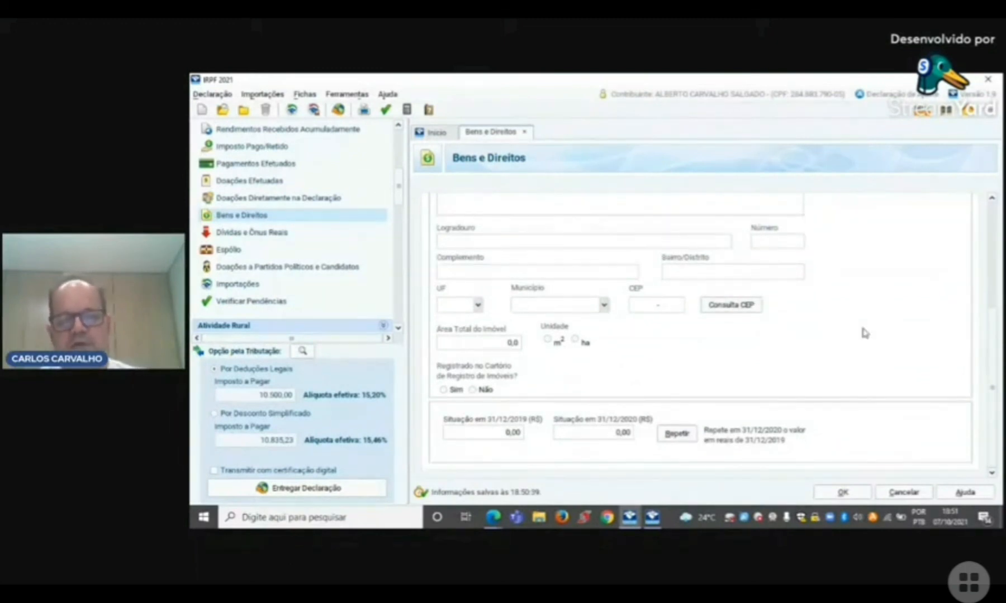
pyautogui.click(508, 433)
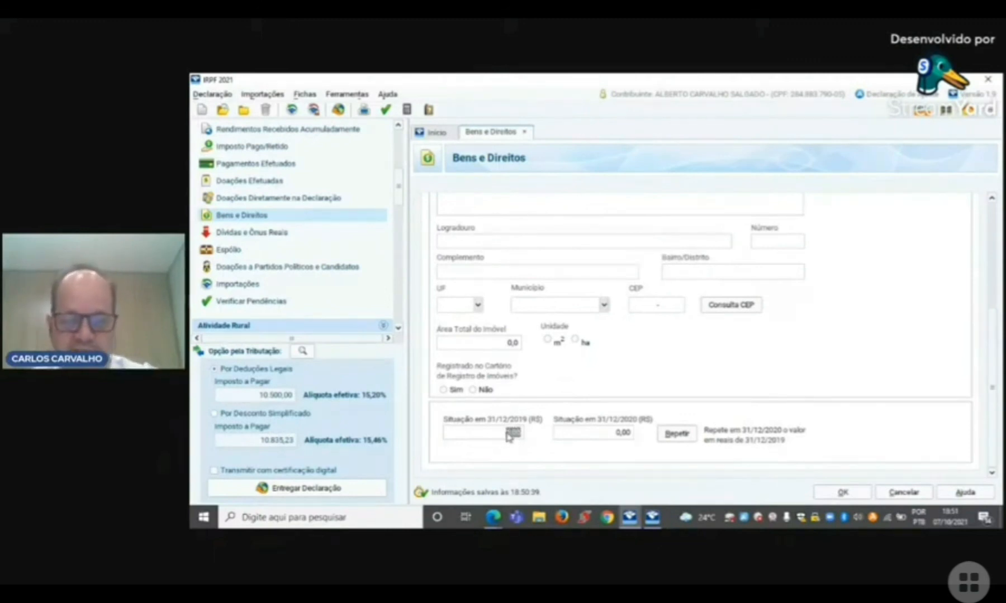
pyautogui.write('1')
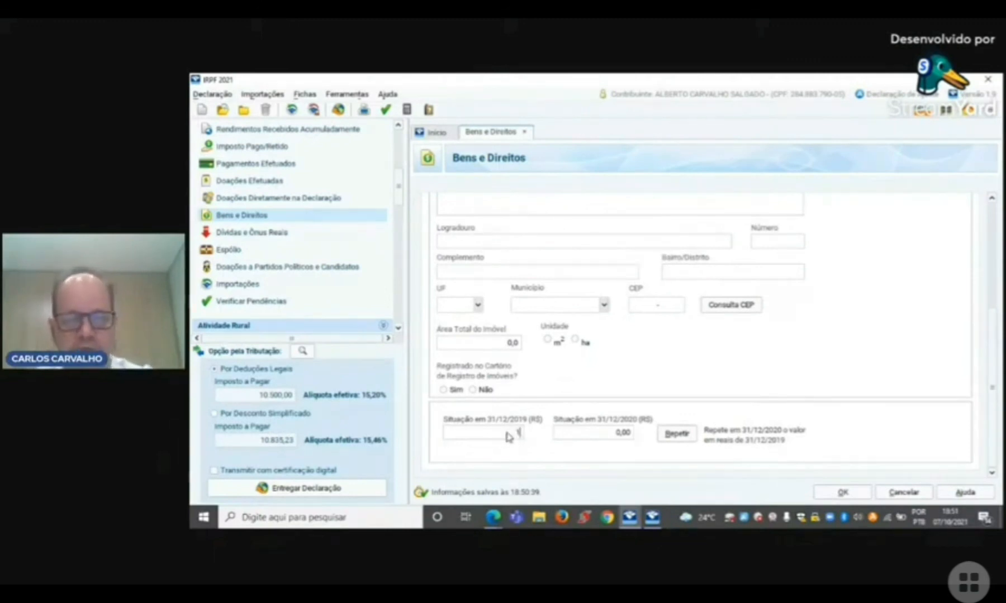
pyautogui.write('00000')
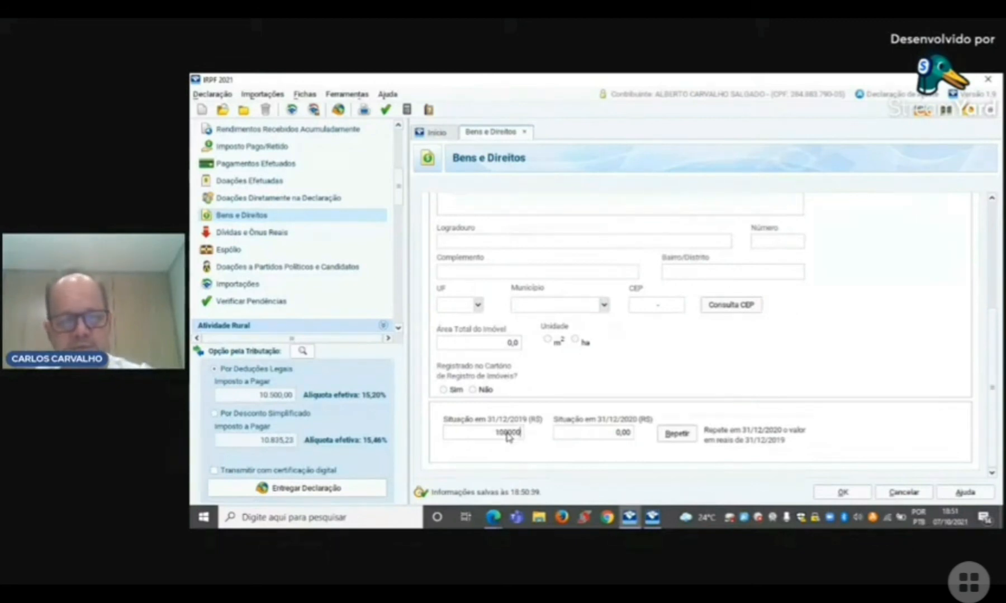
pyautogui.press('Tab')
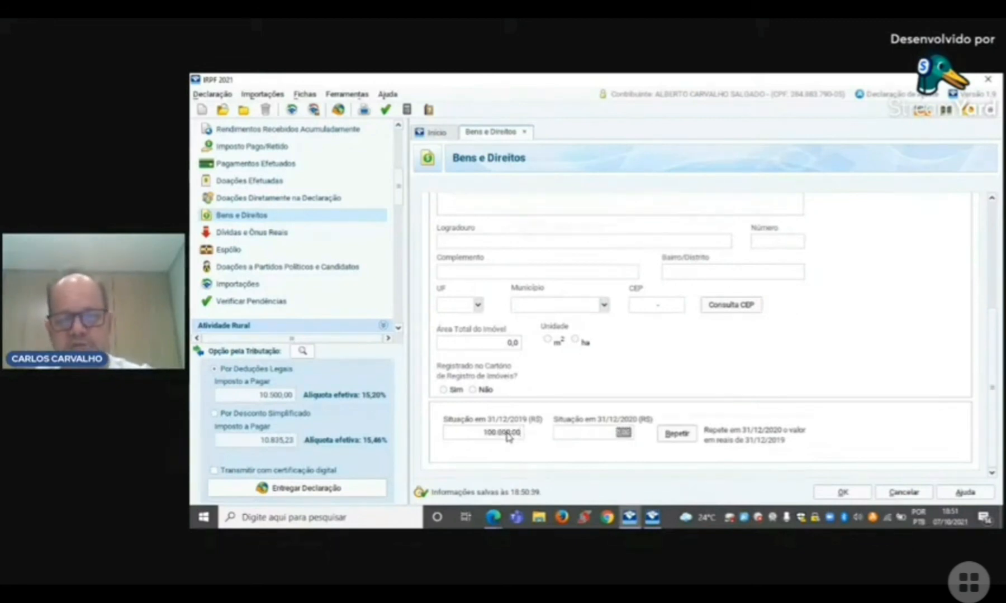
pyautogui.write('100000')
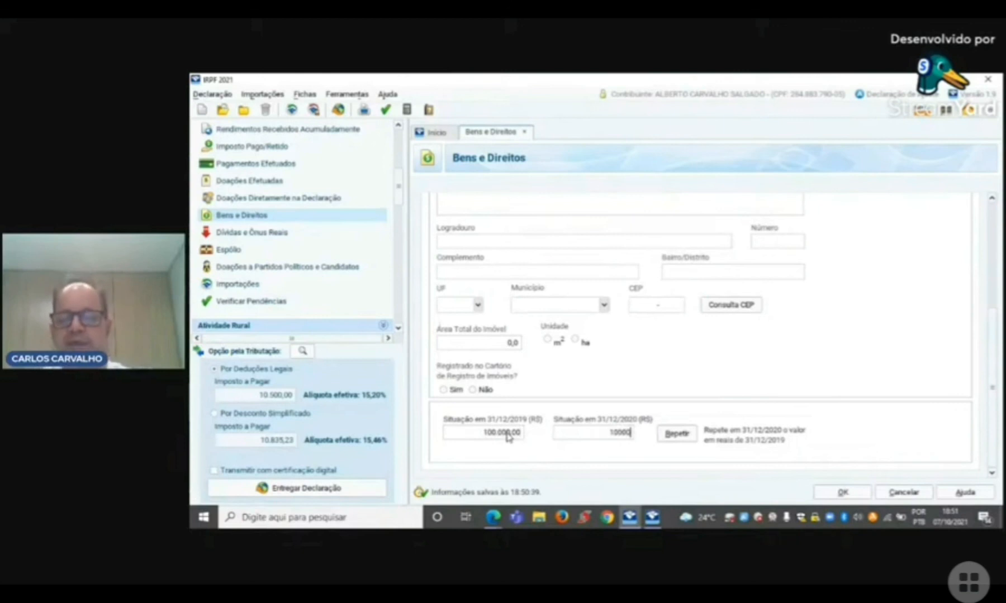
pyautogui.press('Tab')
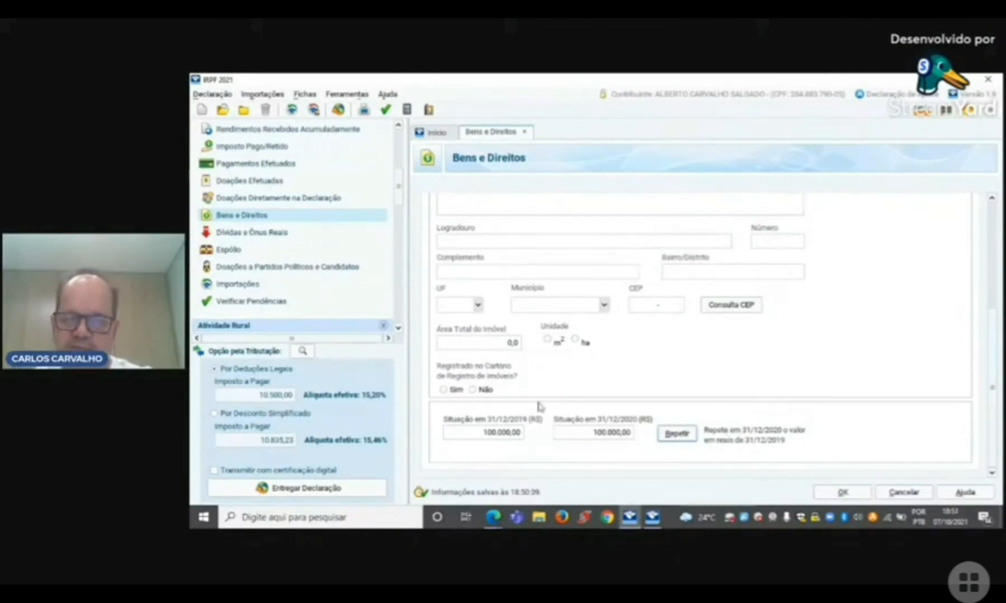
# Step: Set the apartment's Situação em 31/12/2019 to 40.000,00 and Situação em 31/12/2020 to 50.000,00, and save the item
pyautogui.click(507, 434)
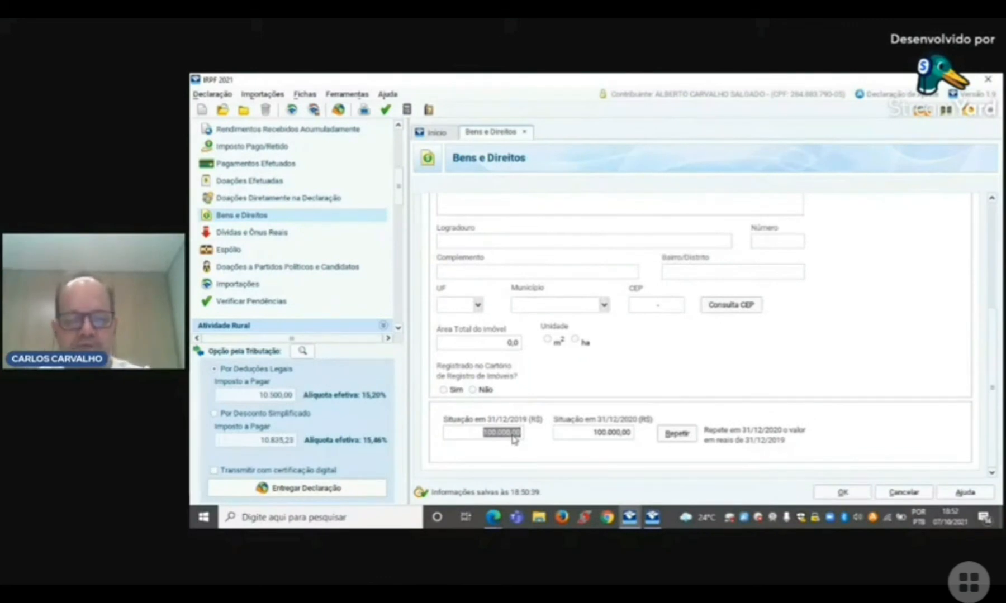
pyautogui.write('40000')
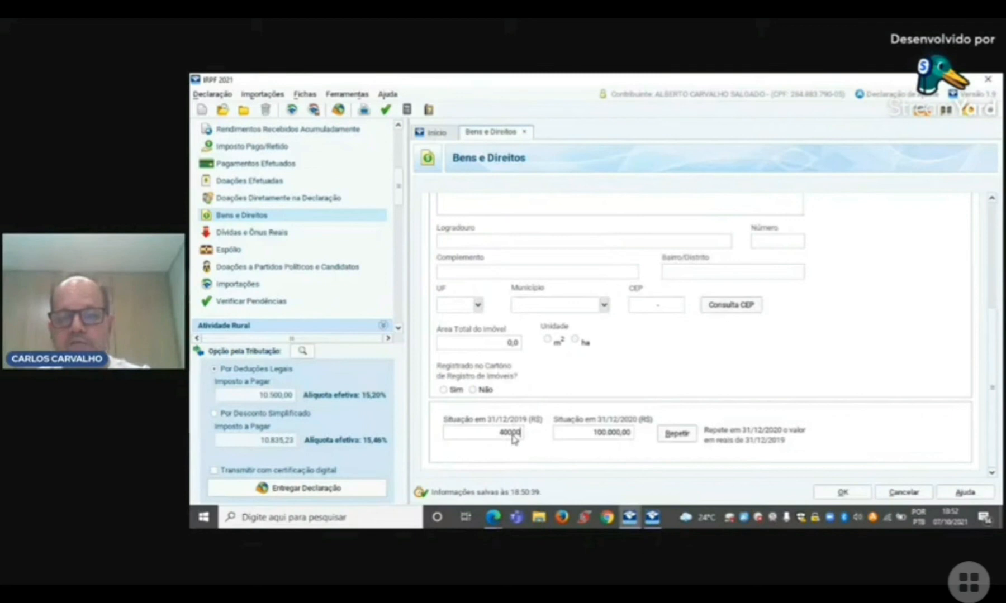
pyautogui.press('Tab')
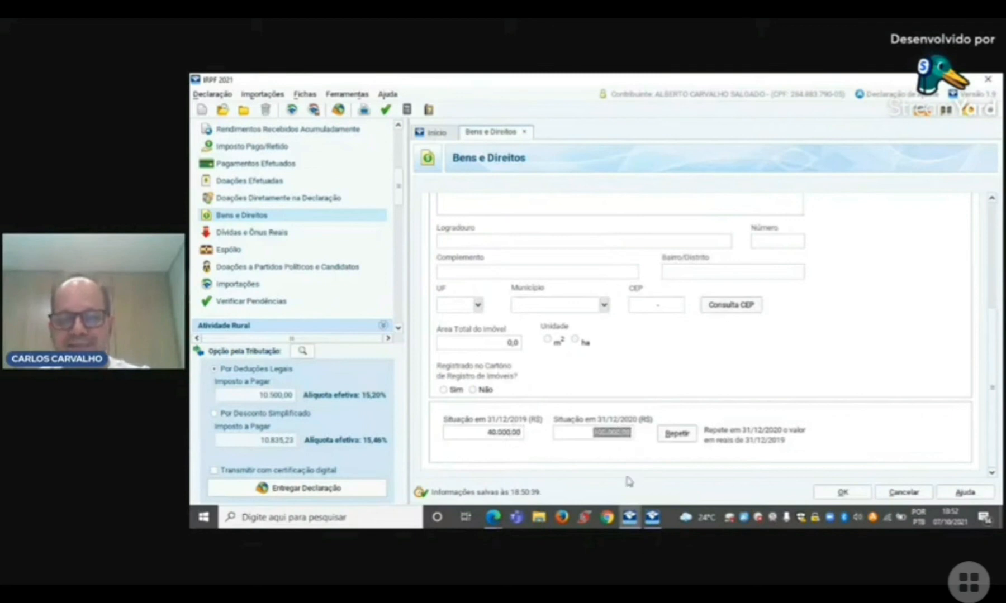
pyautogui.write('5')
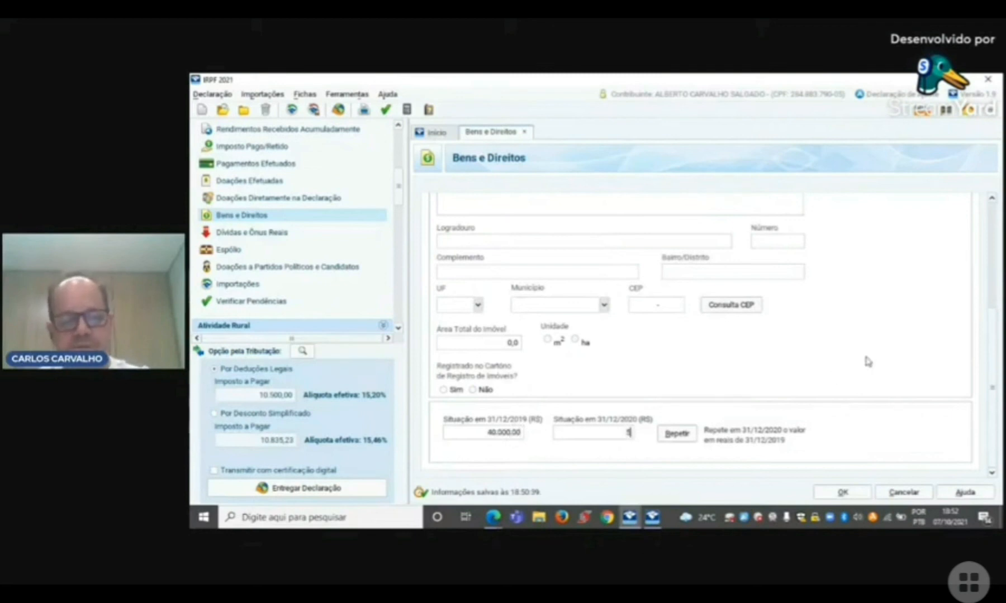
pyautogui.write('0.00000')
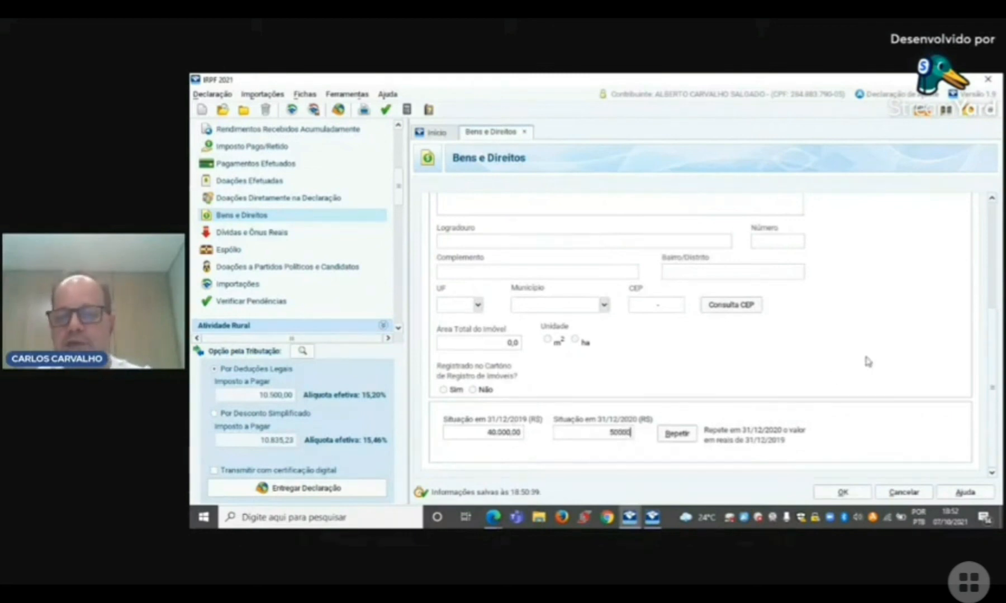
pyautogui.press('Tab')
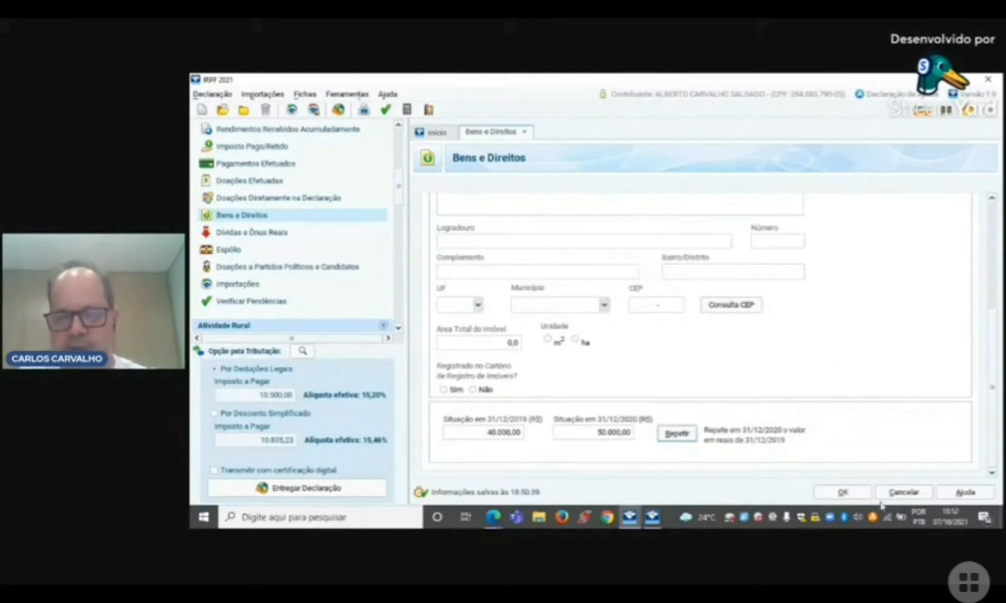
pyautogui.click(854, 496)
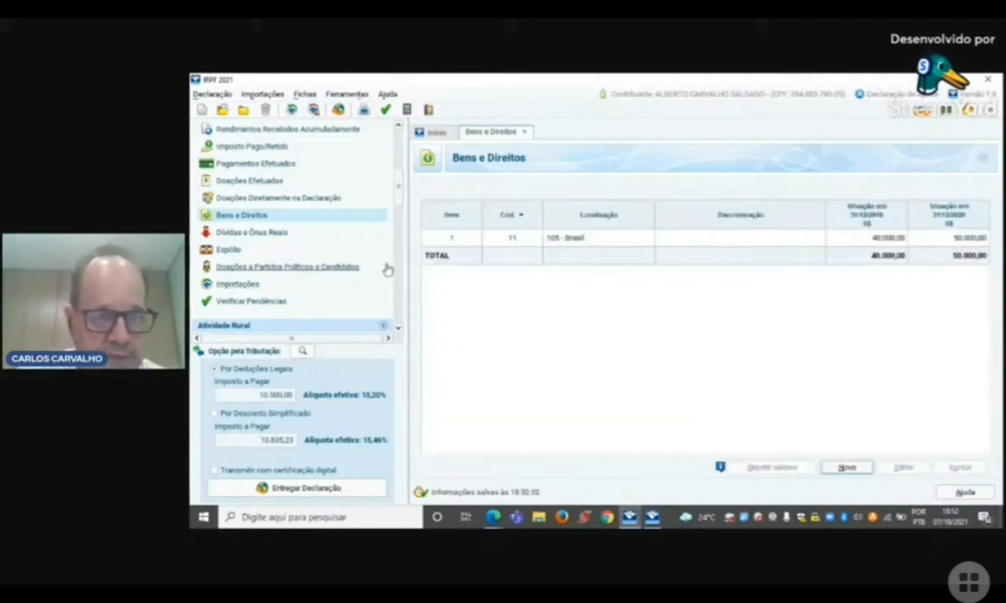
# Step: Open Operações Comuns / Day Trade under Renda Variável
pyautogui.moveTo(399, 197); pyautogui.dragTo(402, 221)
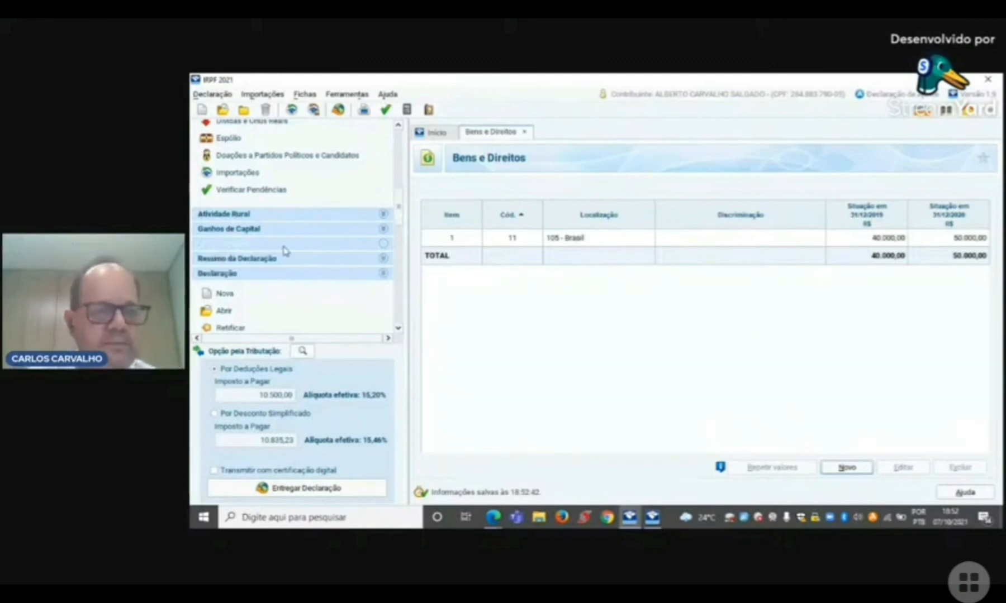
pyautogui.click(238, 248)
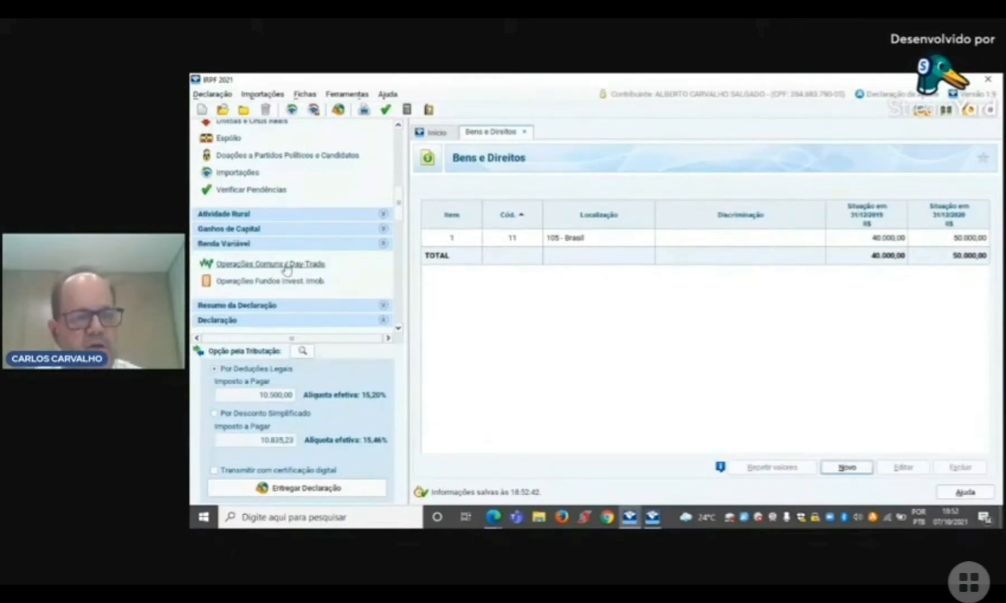
pyautogui.click(250, 270)
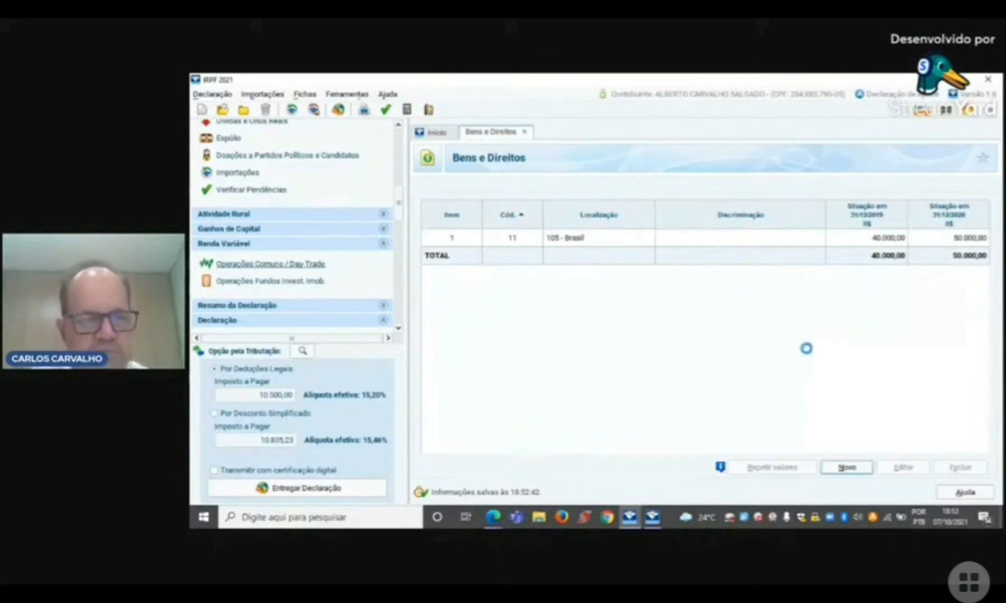